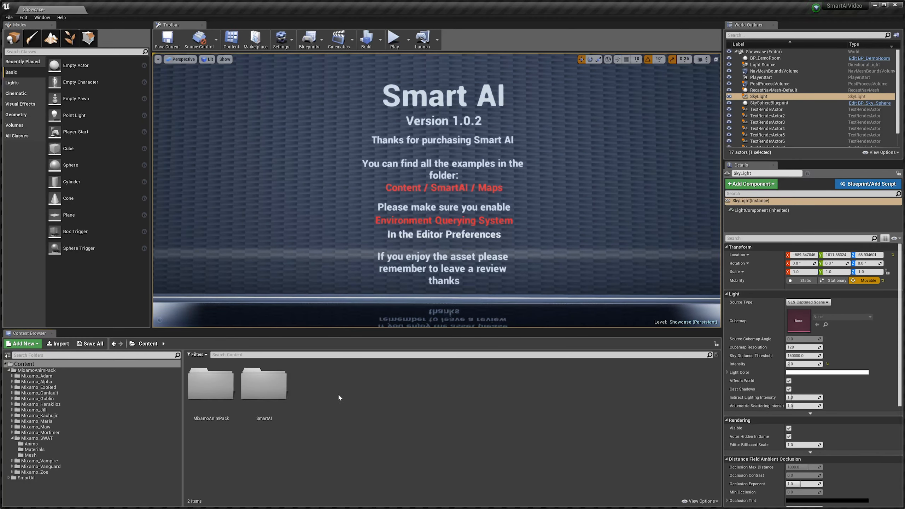
# Open SWAT_Skeleton from the MixamoAnimPack/Mixamo_SWAT/Anims folder and bring up its Retarget Manager
pyautogui.doubleClick(220, 390)
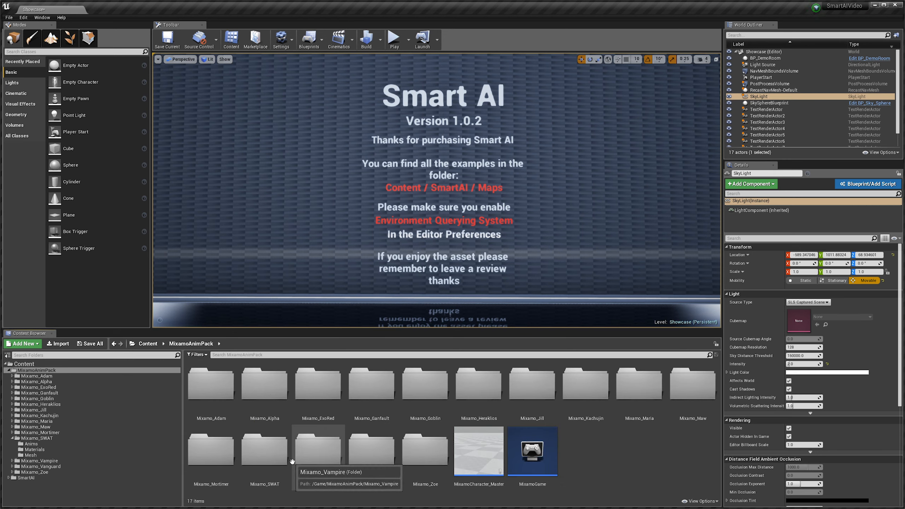
pyautogui.doubleClick(270, 452)
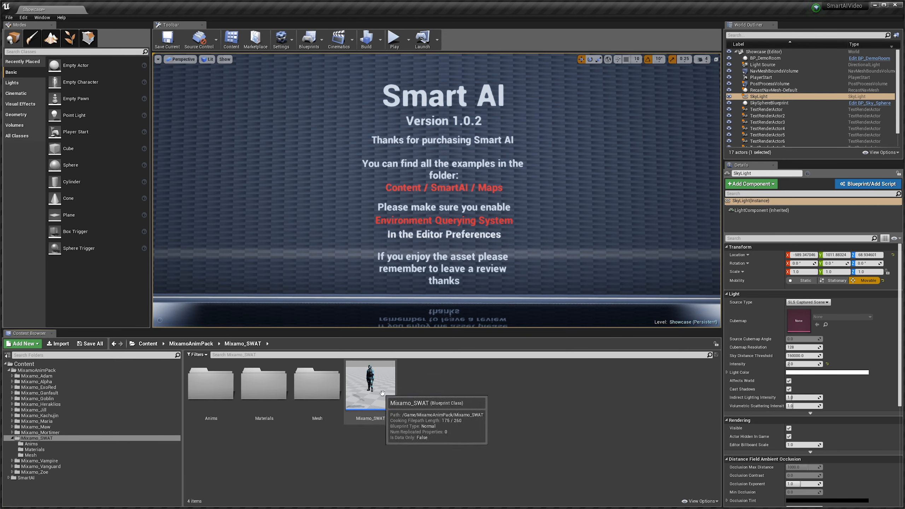
pyautogui.doubleClick(220, 413)
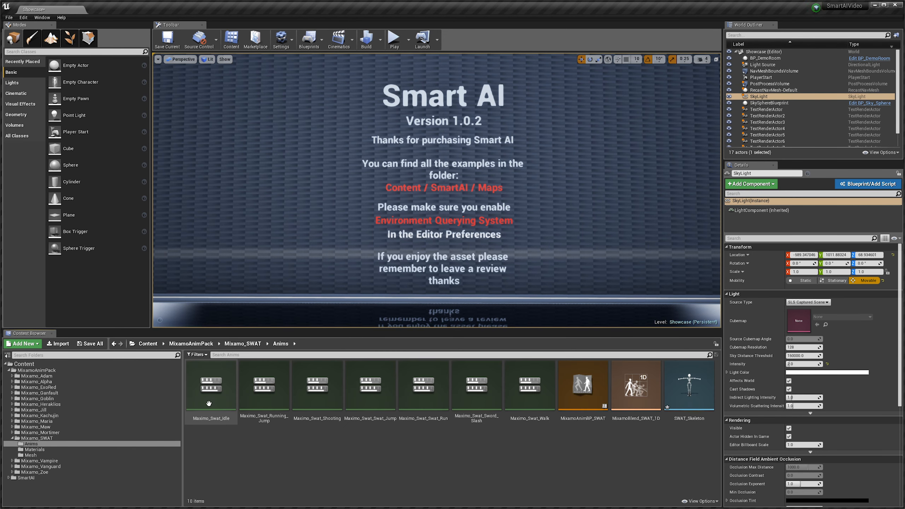
pyautogui.doubleClick(698, 383)
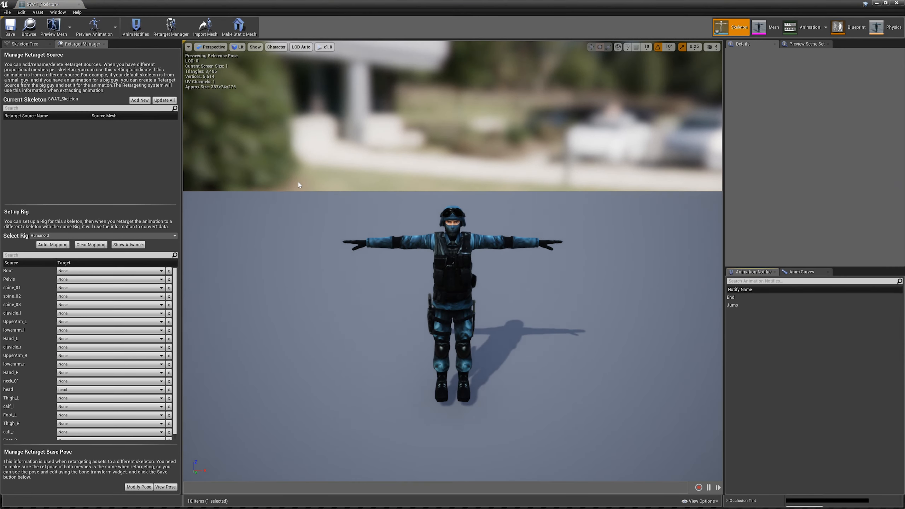
pyautogui.click(170, 33)
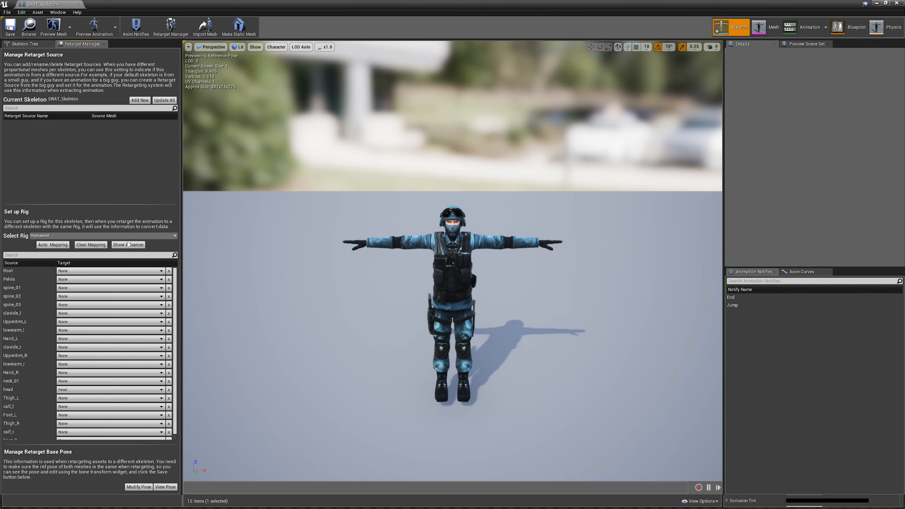
# Assign the Humanoid rig to the SWAT skeleton and check the target bone choices for Pelvis
pyautogui.click(63, 236)
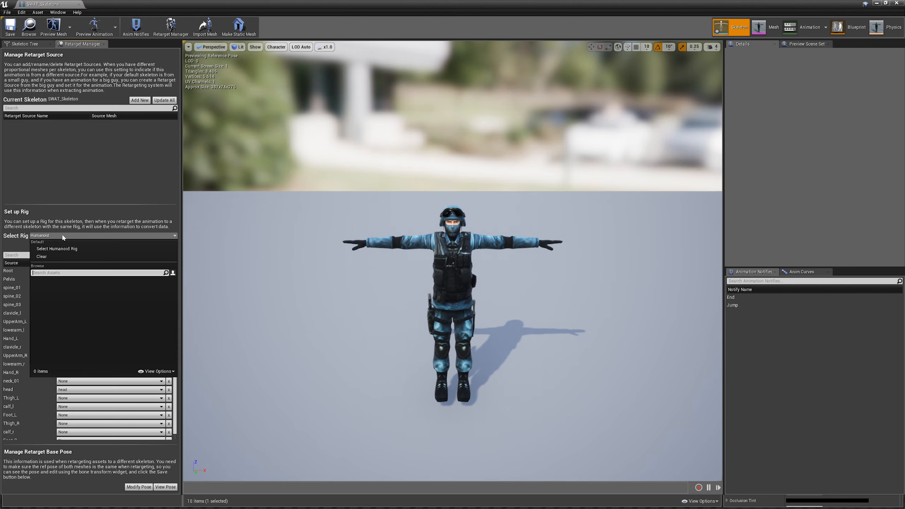
pyautogui.click(72, 250)
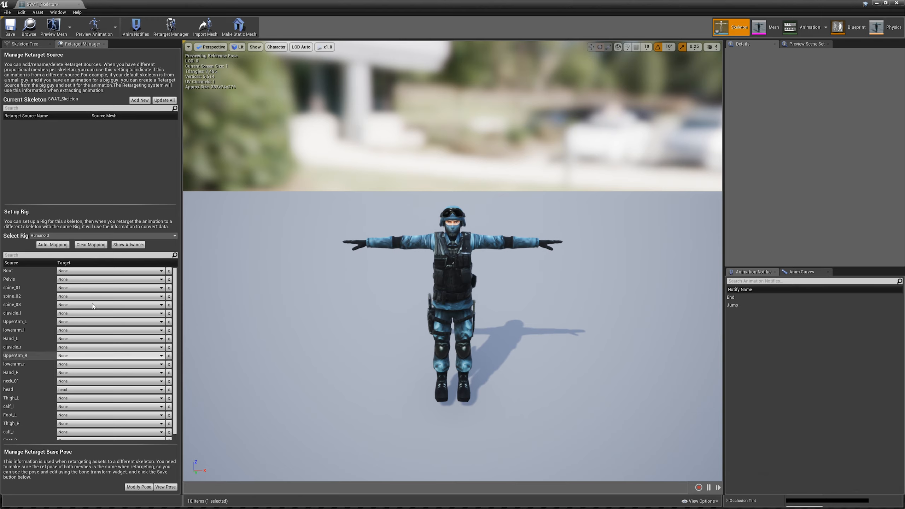
pyautogui.click(92, 279)
pyautogui.click(21, 283)
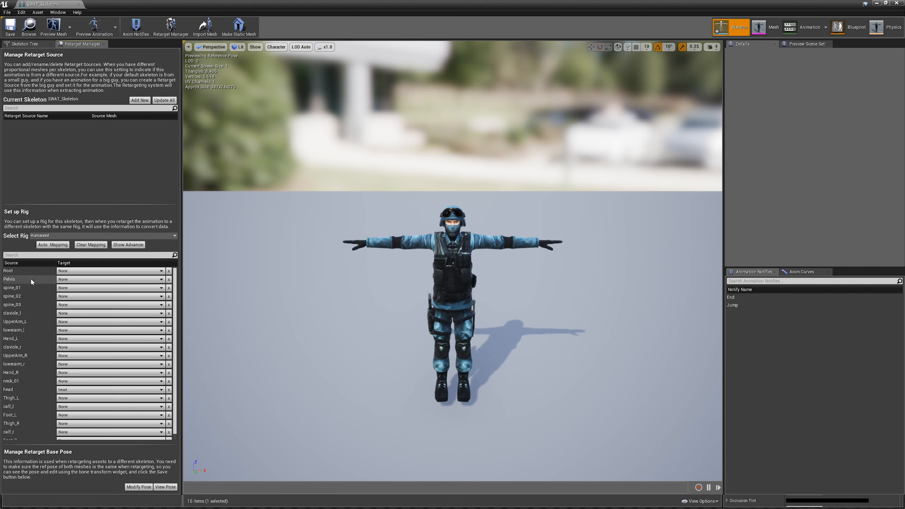
# Look through the SWAT rig's base source bones and its advanced finger and twist bones
pyautogui.scroll(-1, 19, 414)
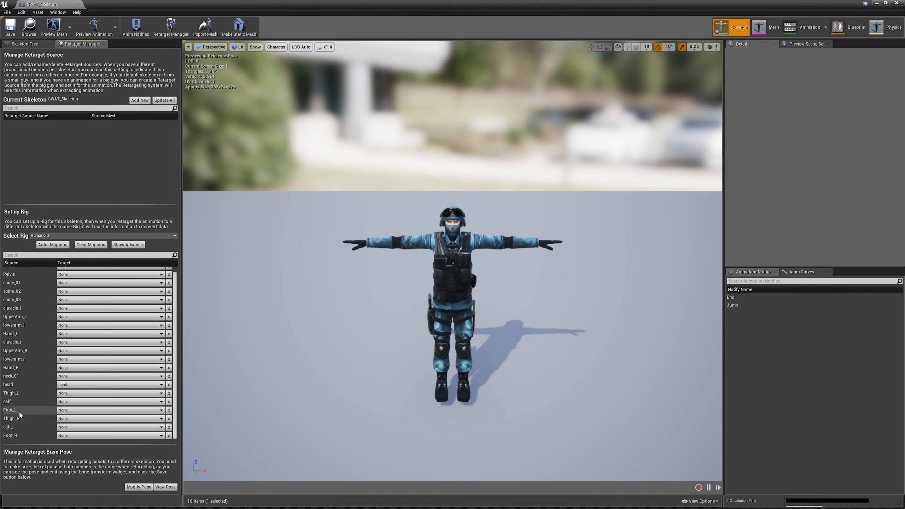
pyautogui.scroll(1, 40, 297)
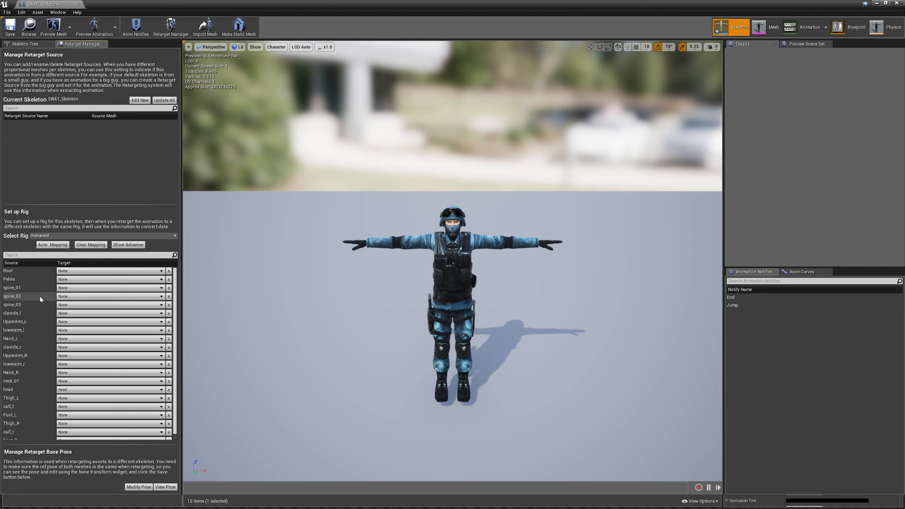
pyautogui.click(124, 245)
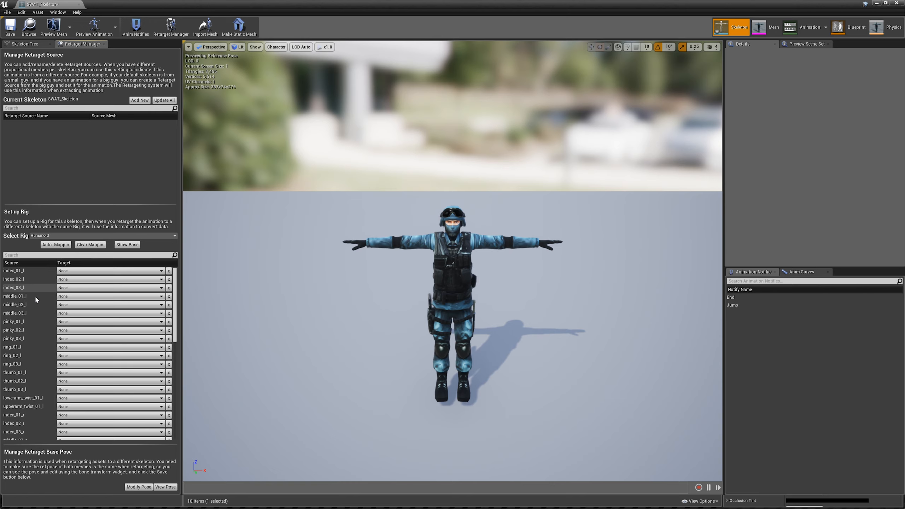
pyautogui.scroll(-3, 36, 299)
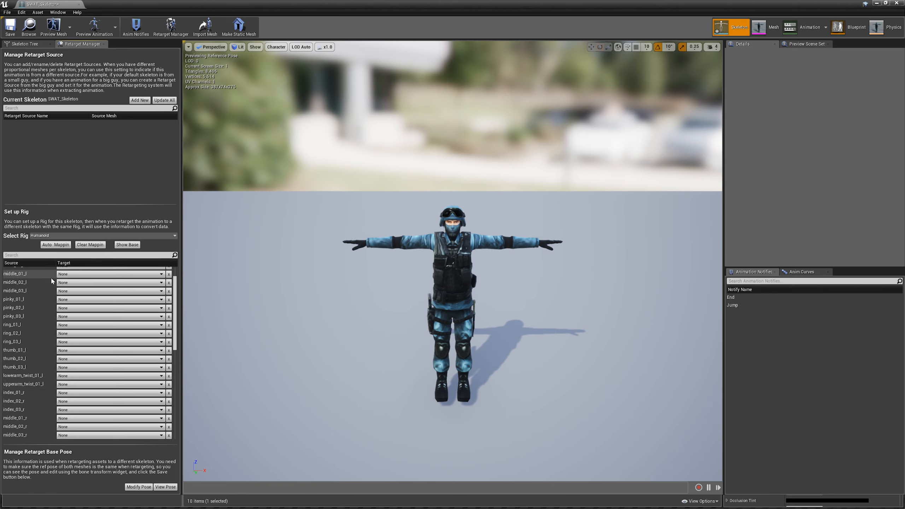
pyautogui.scroll(3, 49, 380)
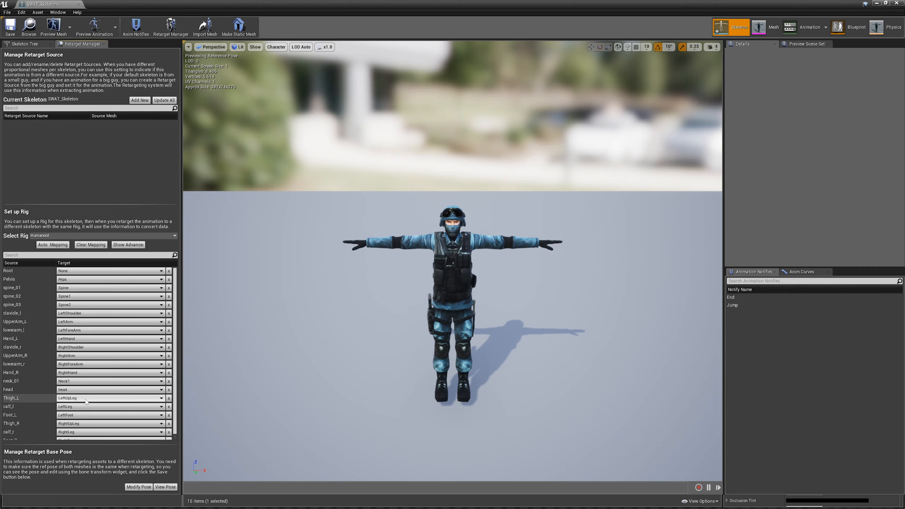
# Review the SWAT skeleton's base and advanced bone mappings, including the fingers, twist bones and IK entries
pyautogui.scroll(-1, 94, 375)
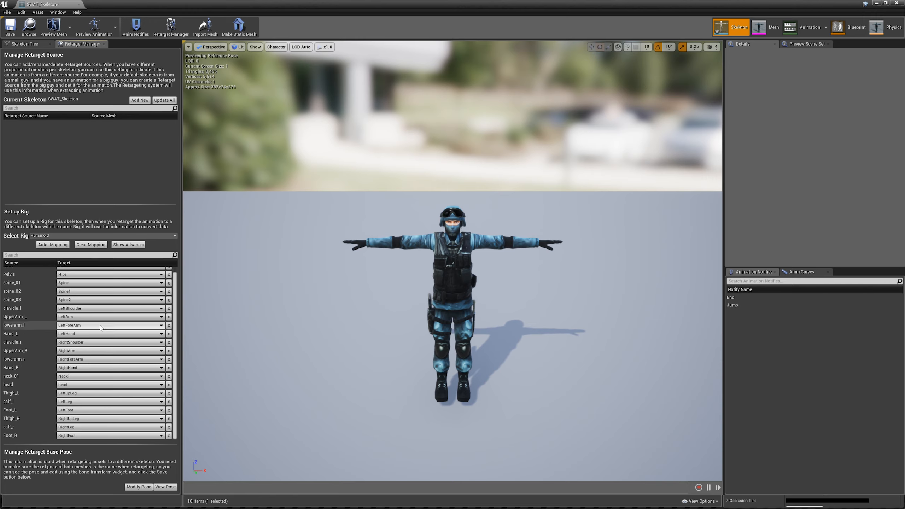
pyautogui.scroll(1, 99, 293)
pyautogui.click(129, 246)
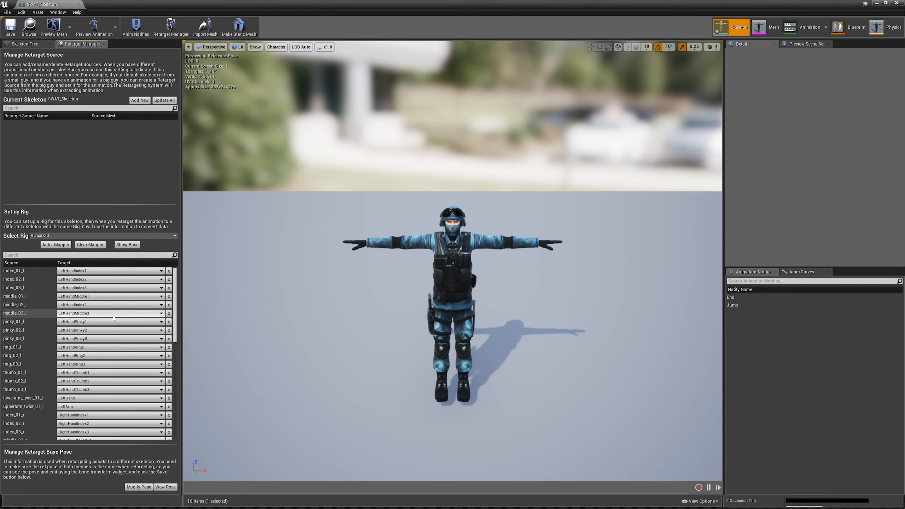
pyautogui.scroll(-8, 109, 299)
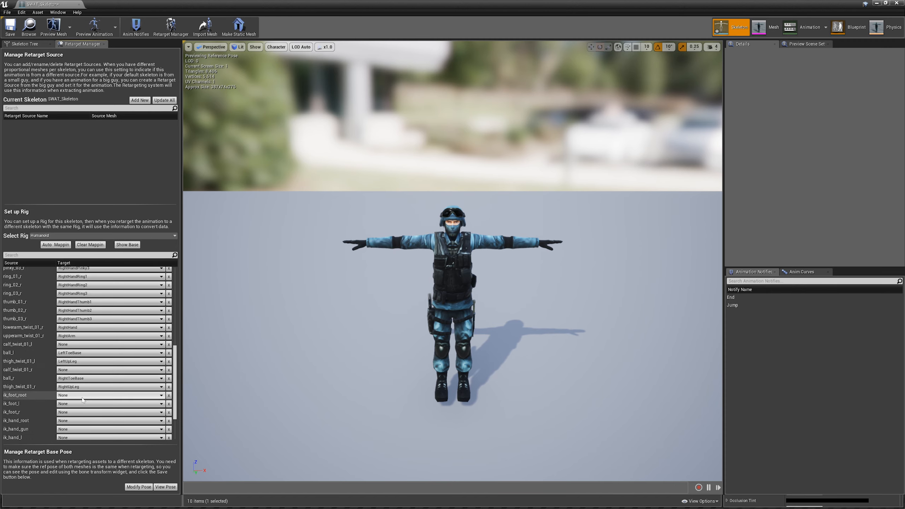
pyautogui.scroll(-1, 82, 398)
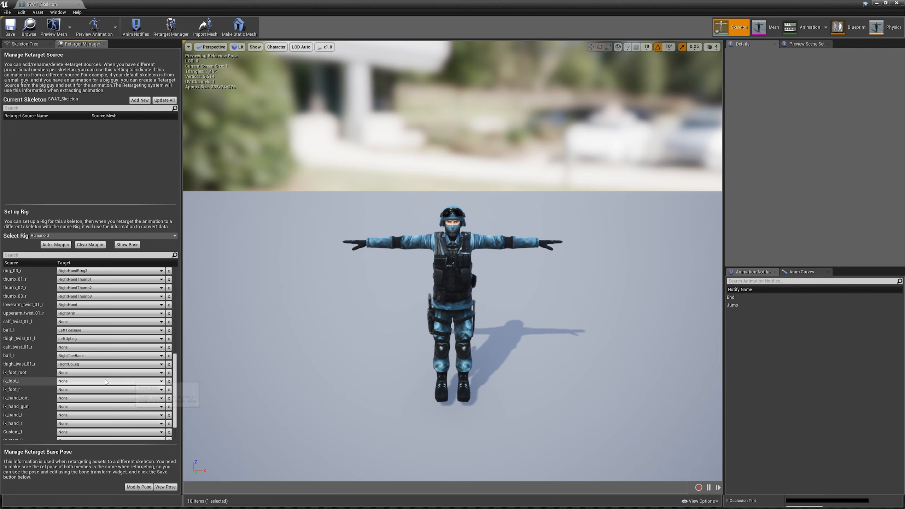
pyautogui.scroll(-1, 50, 389)
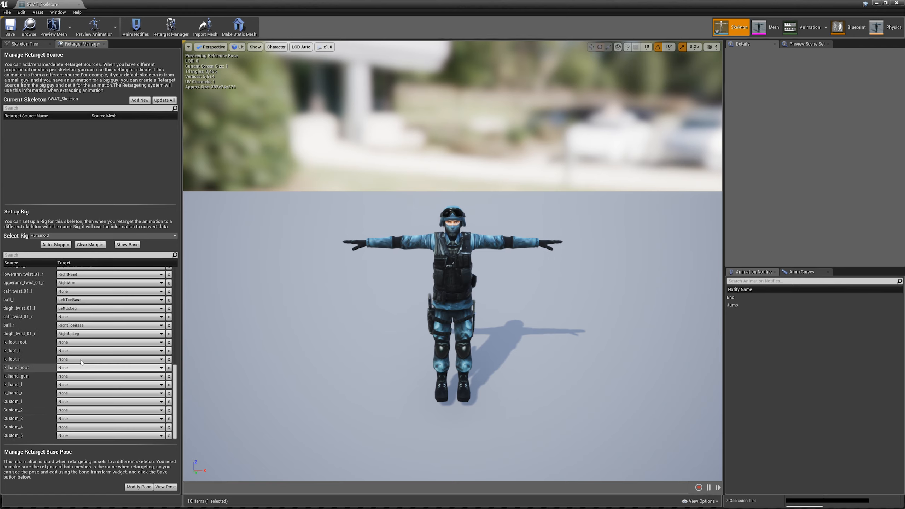
pyautogui.scroll(1, 79, 415)
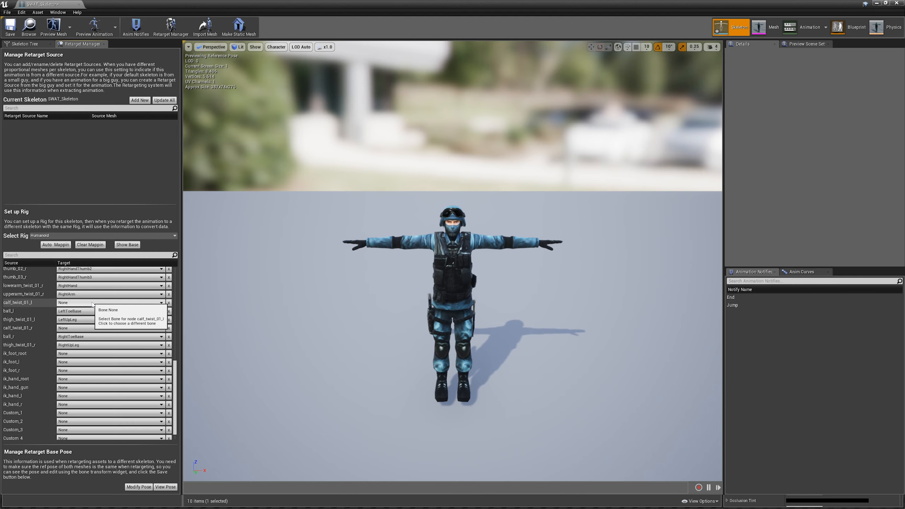
pyautogui.scroll(7, 101, 349)
pyautogui.scroll(8, 101, 348)
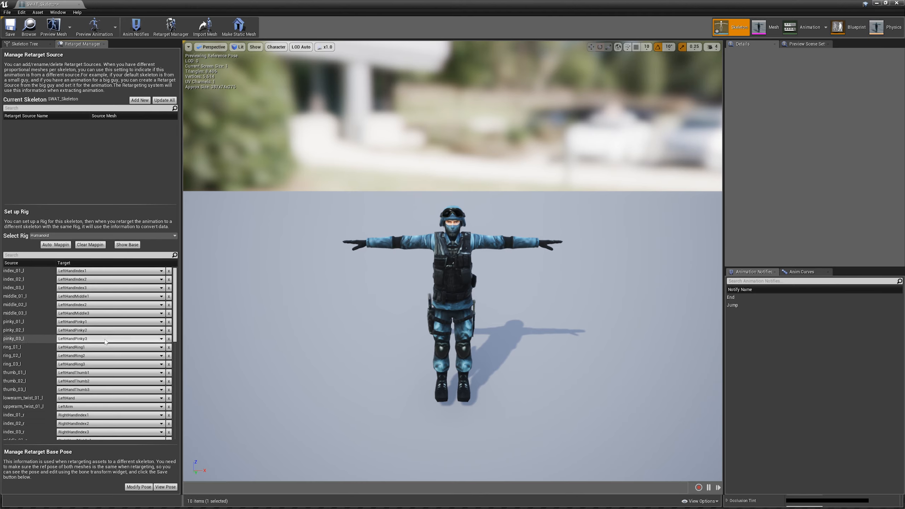
# Save the SWAT skeleton with its rig mapping and close its editor
pyautogui.click(10, 26)
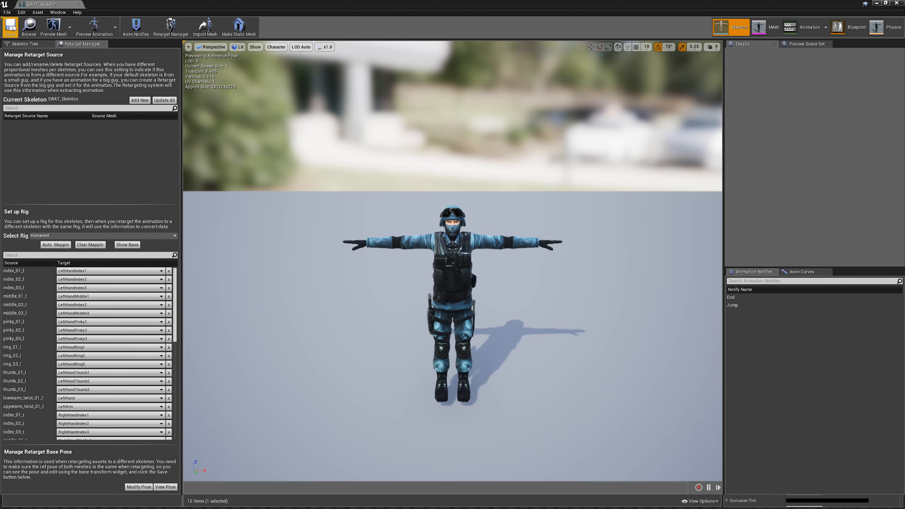
pyautogui.click(80, 5)
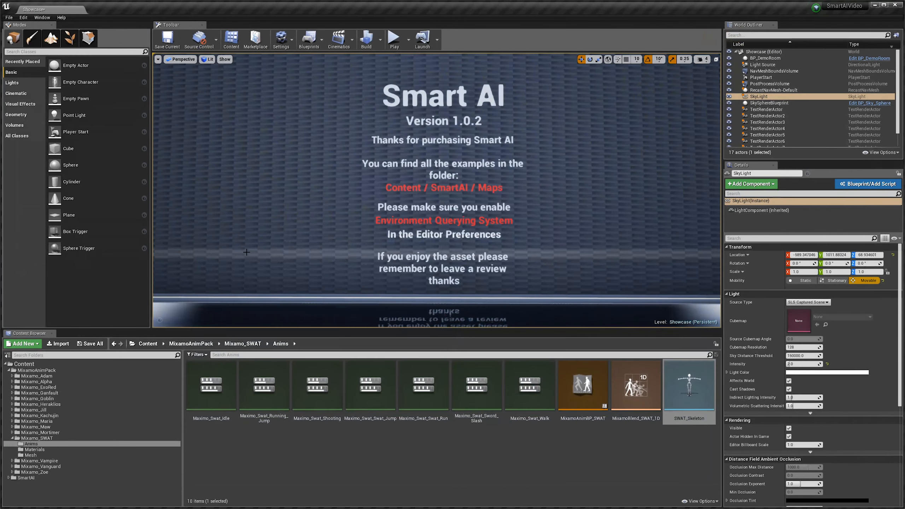
# Open UE4_Mannequin_Skeleton from the SmartAI/Meshes/Skeletal folder
pyautogui.click(25, 477)
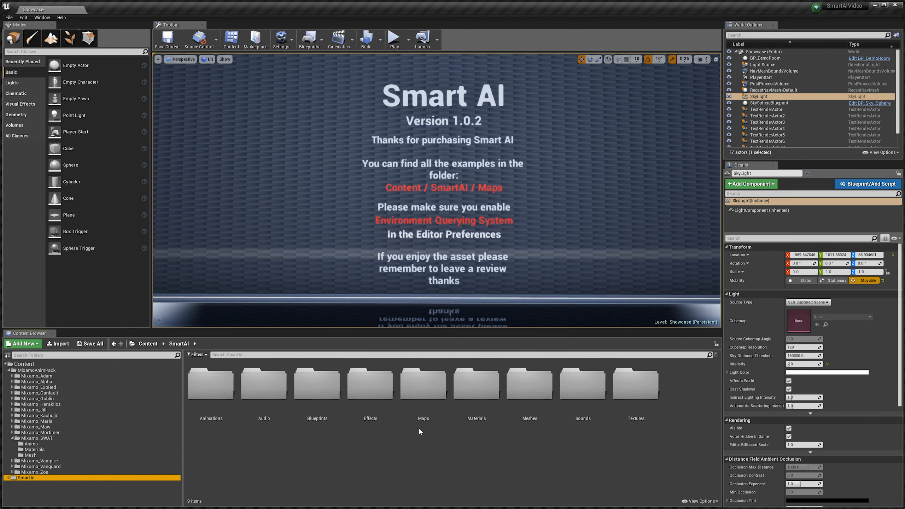
pyautogui.doubleClick(528, 412)
pyautogui.doubleClick(212, 386)
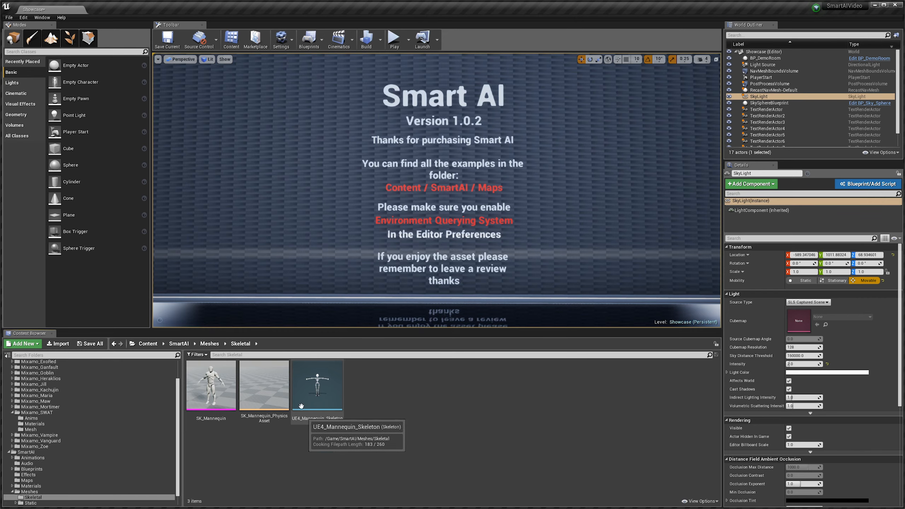
pyautogui.doubleClick(317, 384)
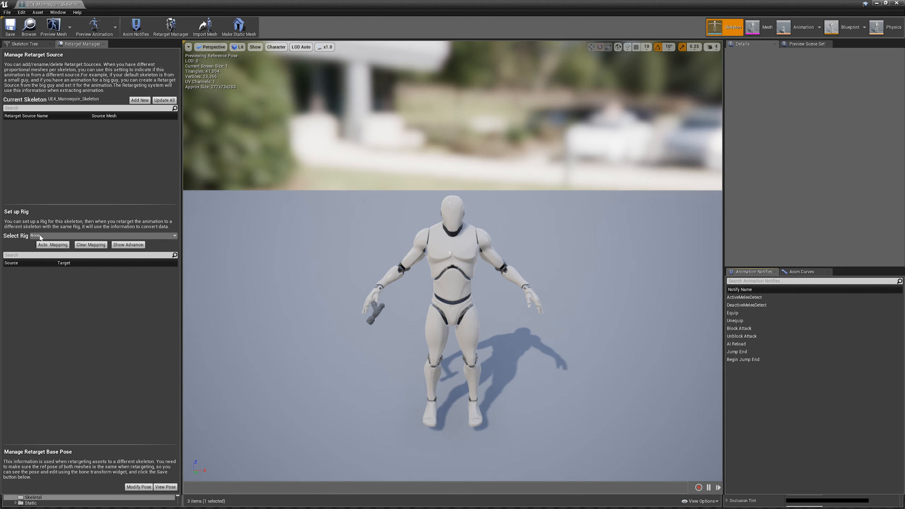
# Assign the Humanoid rig to the mannequin skeleton and map its bones automatically
pyautogui.click(60, 237)
pyautogui.click(57, 248)
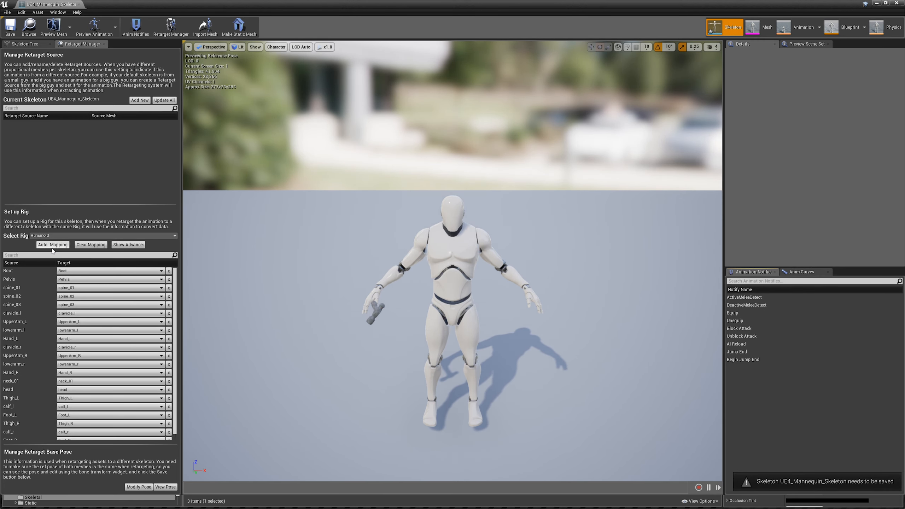
pyautogui.click(52, 246)
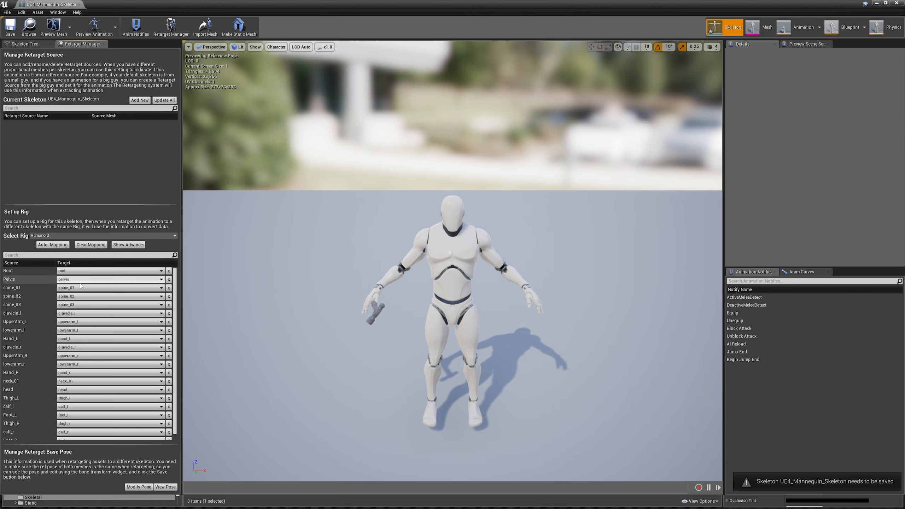
# Check the mannequin's advanced bone mappings and save the skeleton
pyautogui.click(127, 245)
pyautogui.scroll(-8, 102, 342)
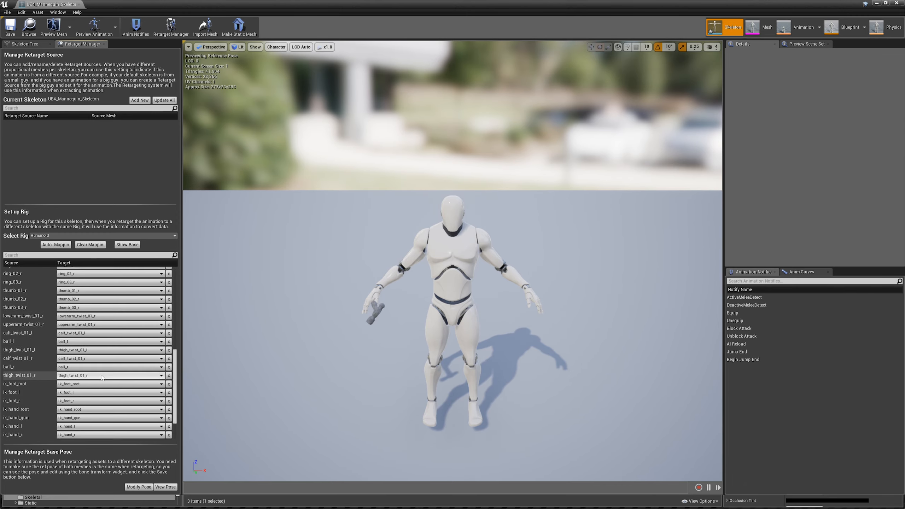
pyautogui.scroll(4, 102, 373)
pyautogui.click(9, 25)
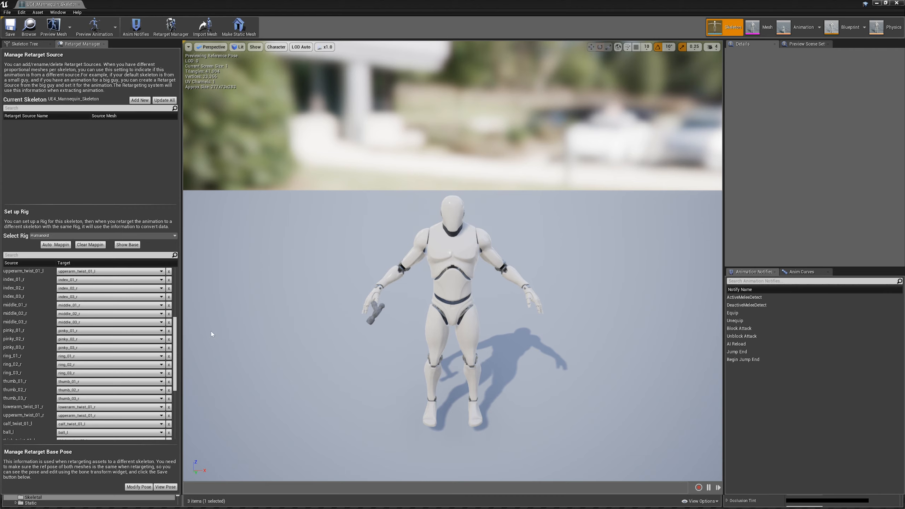
# Set the mannequin's retarget base pose from its current pose
pyautogui.click(139, 486)
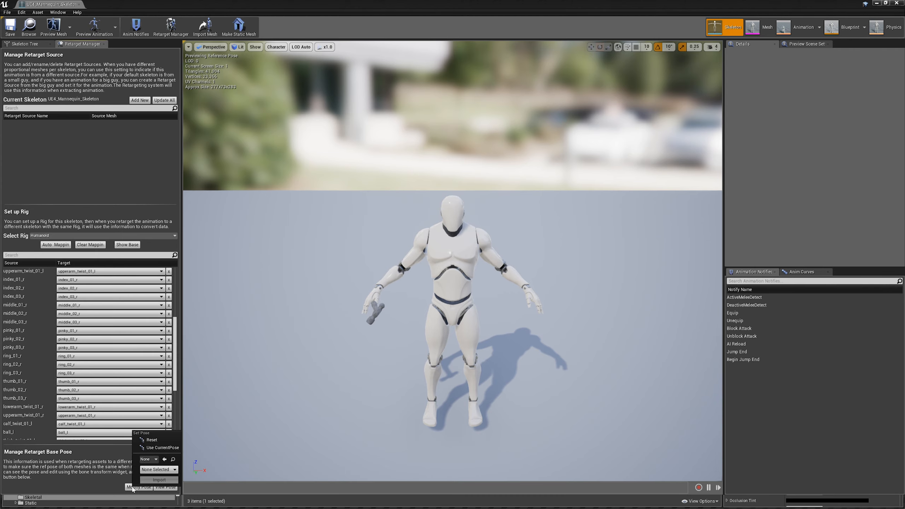
pyautogui.click(154, 448)
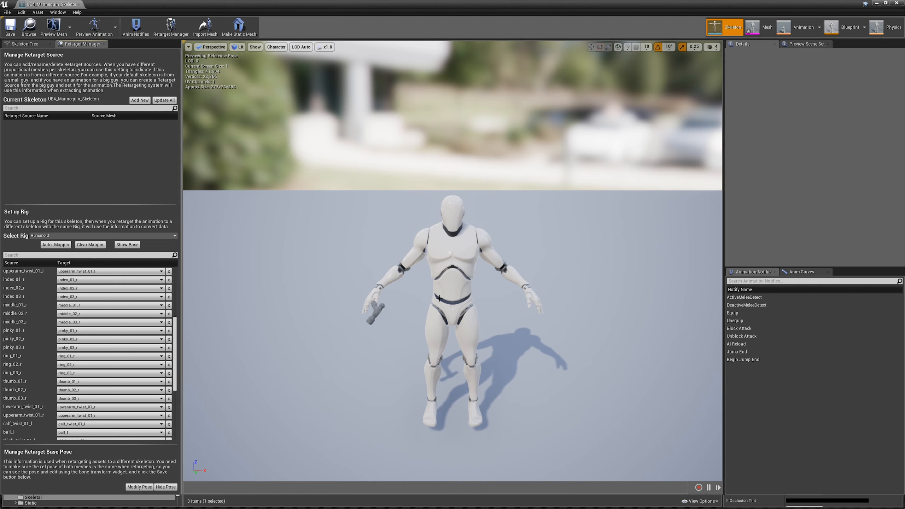
# Display the mannequin's bone hierarchy over the mesh in the preview viewport
pyautogui.click(255, 47)
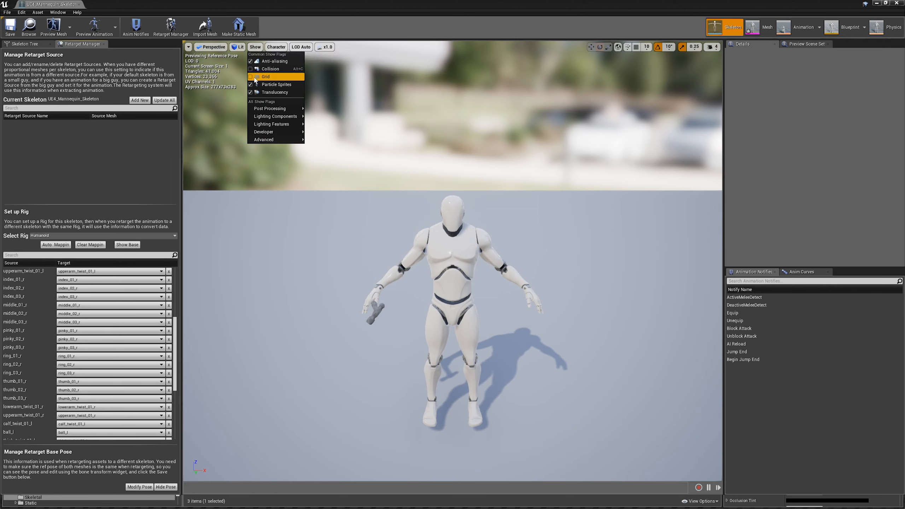
pyautogui.click(276, 47)
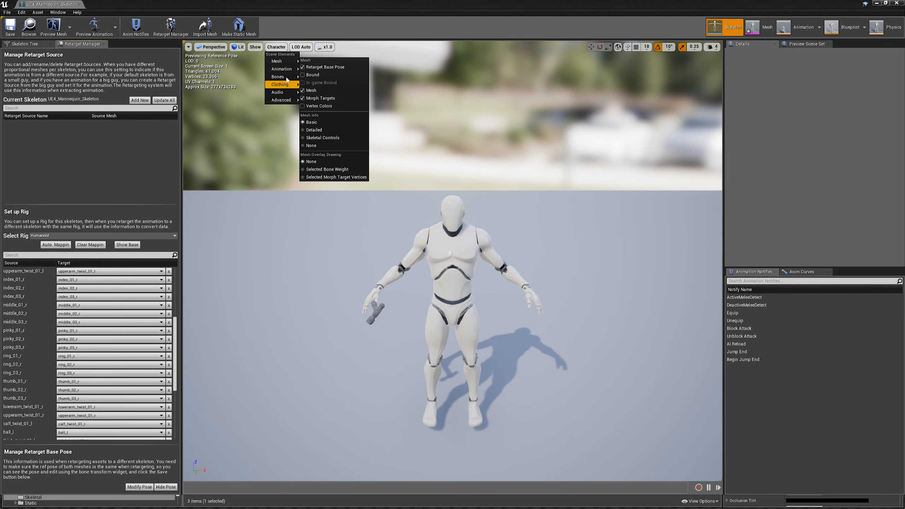
pyautogui.click(338, 109)
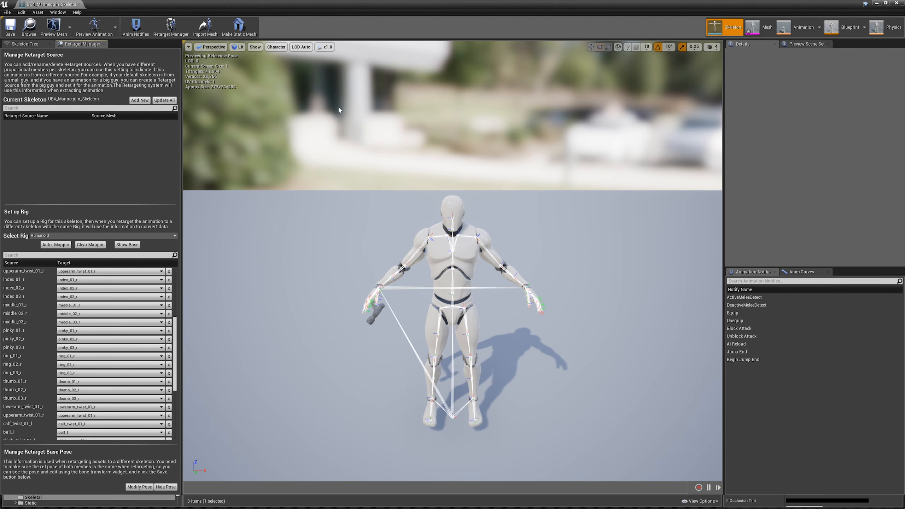
pyautogui.scroll(4, 511, 259)
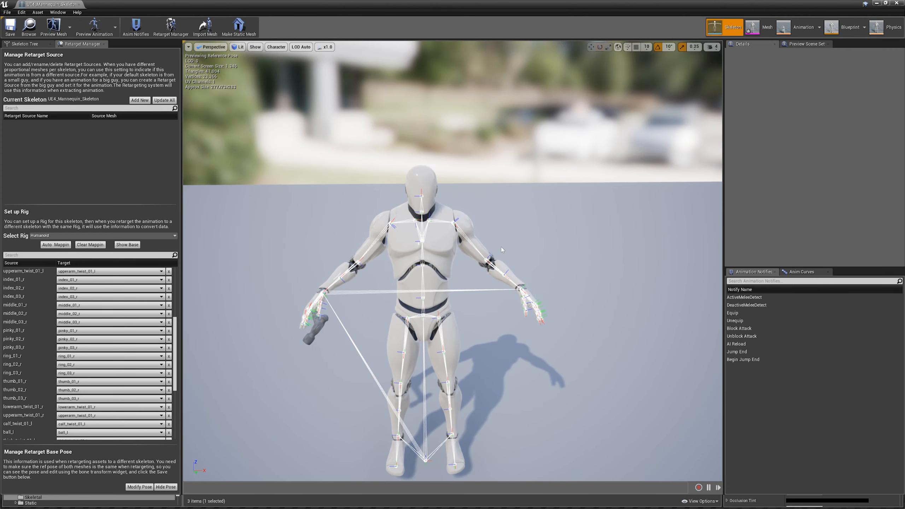
# Set the preview viewport's rotation snap to 5° for posing the mannequin's bones
pyautogui.moveTo(502, 249); pyautogui.dragTo(501, 268, button='right')
pyautogui.scroll(5, 484, 193)
pyautogui.scroll(-3, 484, 193)
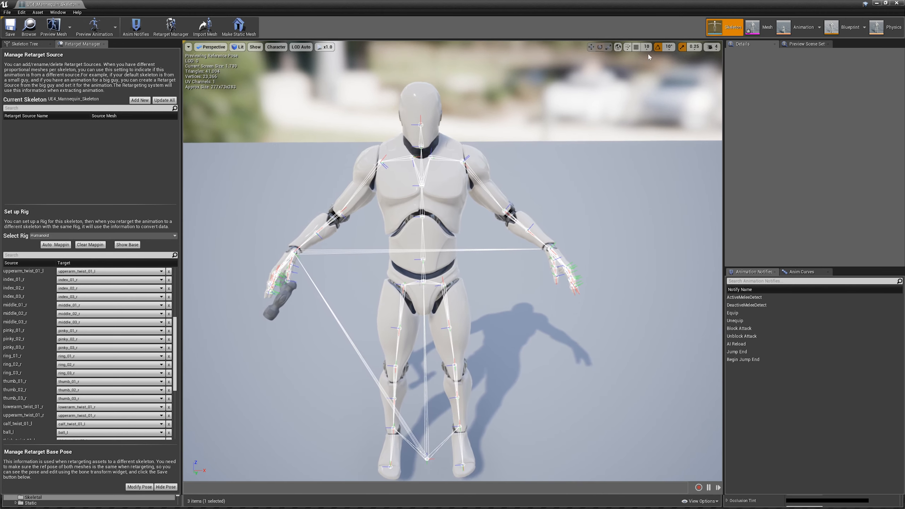
pyautogui.click(668, 47)
pyautogui.click(671, 65)
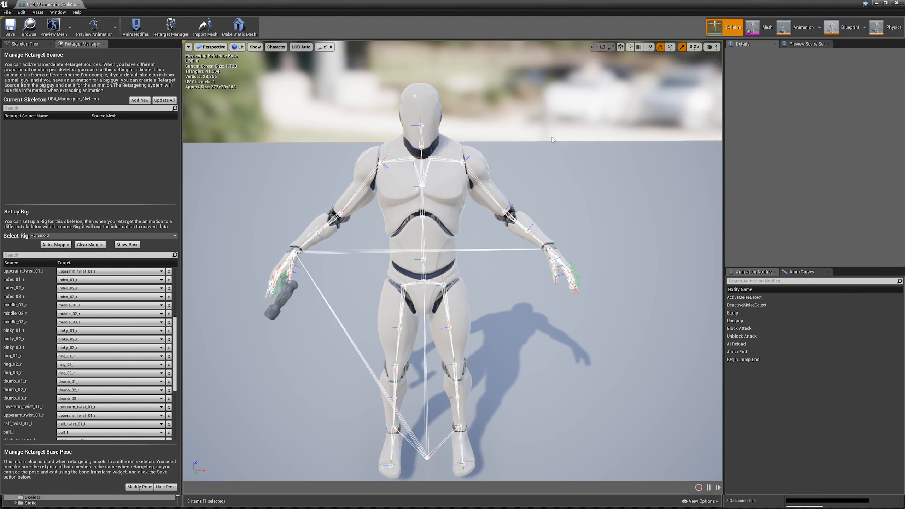
# Rotate the mannequin's left and right upper arm bones upward so both arms extend roughly horizontally in a T-pose
pyautogui.click(451, 163)
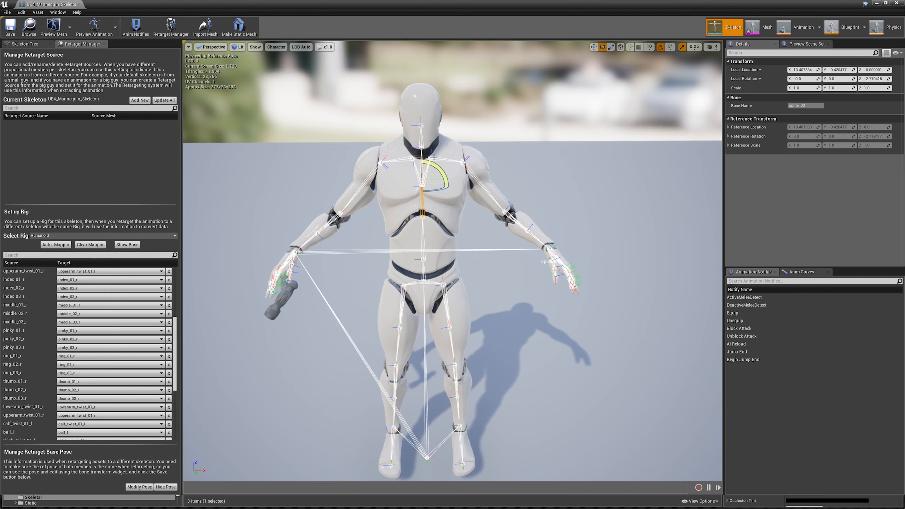
pyautogui.click(464, 164)
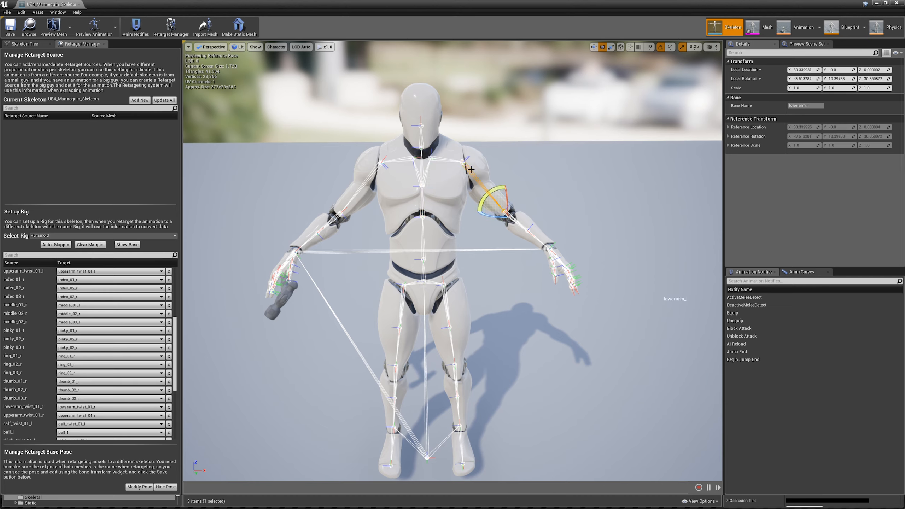
pyautogui.click(463, 163)
pyautogui.click(463, 164)
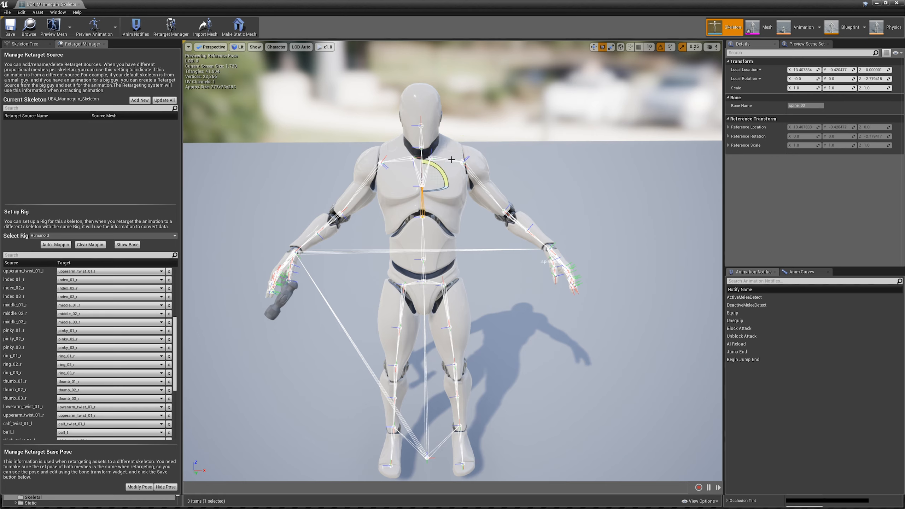
pyautogui.click(463, 163)
pyautogui.moveTo(454, 135); pyautogui.dragTo(478, 124)
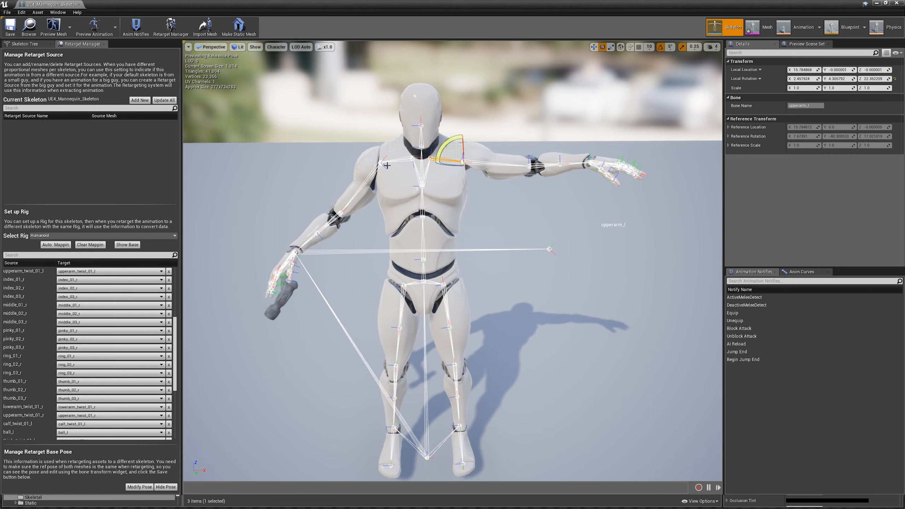
pyautogui.click(397, 157)
pyautogui.moveTo(397, 157); pyautogui.dragTo(411, 143)
# Rotate the left and right forearm bones backward so both forearms line up with the upper arms
pyautogui.moveTo(411, 144); pyautogui.dragTo(437, 265, button='right')
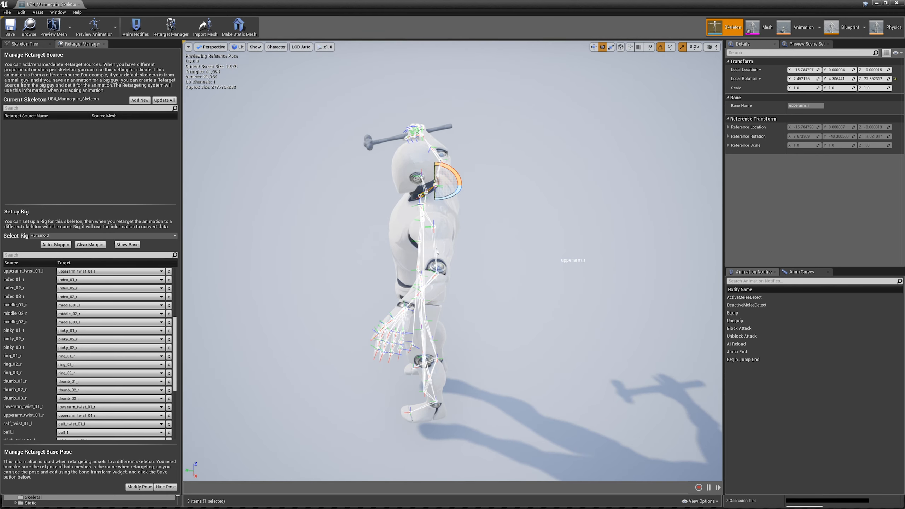
pyautogui.click(436, 250)
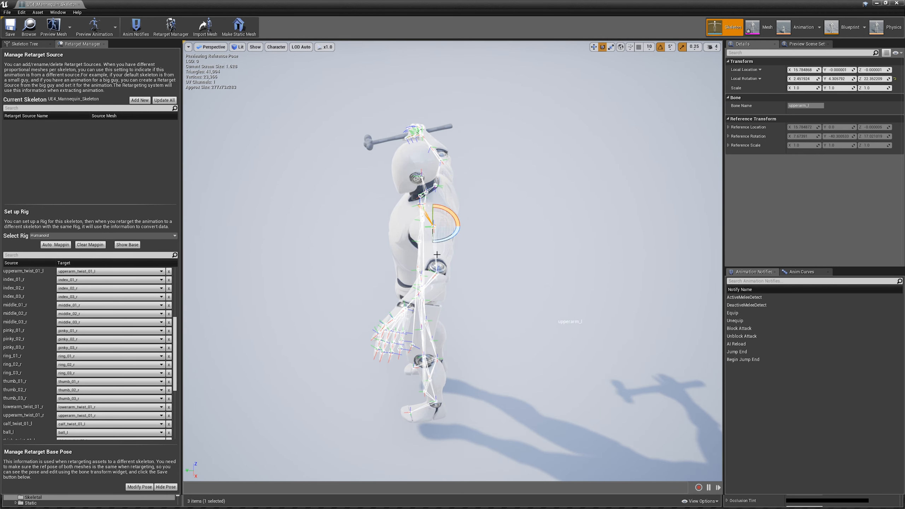
pyautogui.click(436, 255)
pyautogui.moveTo(454, 286)
pyautogui.mouseDown()
pyautogui.moveTo(462, 284)
pyautogui.moveTo(449, 291)
pyautogui.mouseUp()
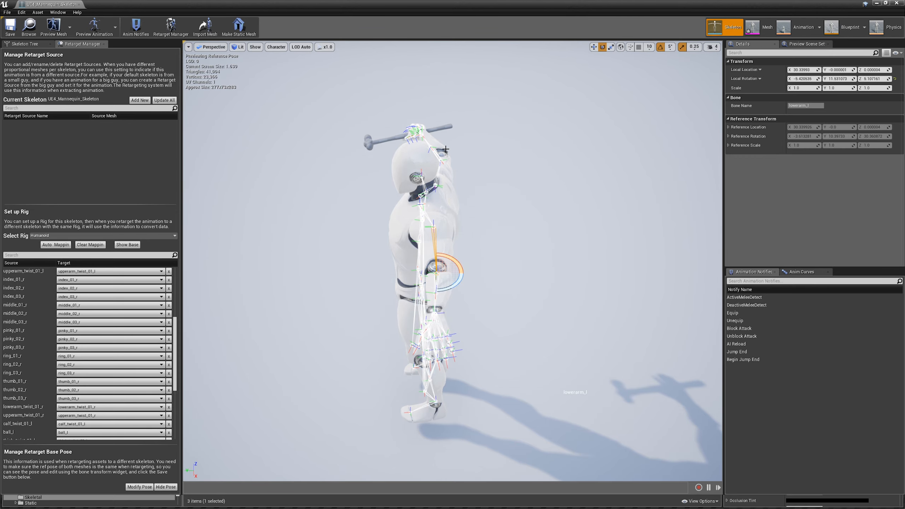
pyautogui.moveTo(449, 290)
pyautogui.mouseDown(button='right')
pyautogui.moveTo(449, 262)
pyautogui.moveTo(454, 286)
pyautogui.mouseUp(button='right')
pyautogui.press('w')
pyautogui.moveTo(417, 201); pyautogui.dragTo(416, 198, button='right')
pyautogui.press('s')
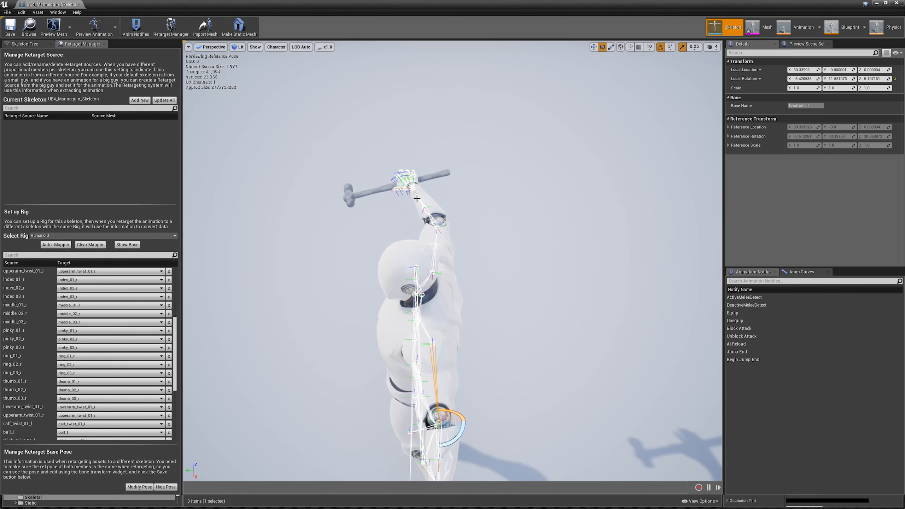
pyautogui.click(436, 243)
pyautogui.moveTo(450, 241); pyautogui.dragTo(435, 244)
# Examine the alignment of both arms from the front of the mannequin
pyautogui.press('a')
pyautogui.moveTo(436, 243); pyautogui.dragTo(585, 231, button='right')
pyautogui.press('a')
pyautogui.press('d')
pyautogui.moveTo(517, 232); pyautogui.dragTo(490, 232, button='right')
pyautogui.moveTo(425, 242)
pyautogui.mouseDown(button='right')
pyautogui.moveTo(492, 248)
pyautogui.moveTo(442, 242)
pyautogui.mouseUp(button='right')
pyautogui.press('a')
pyautogui.press('d')
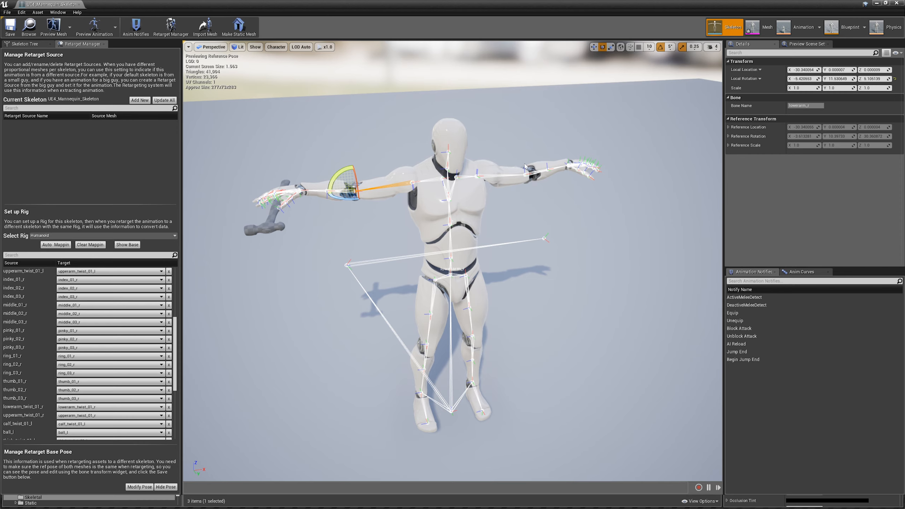
pyautogui.moveTo(501, 267); pyautogui.dragTo(513, 245, button='right')
pyautogui.press('w')
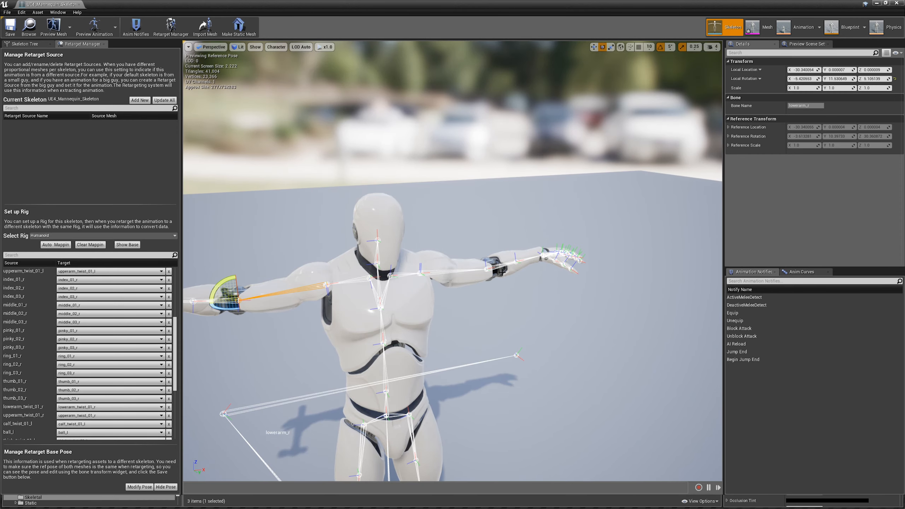
pyautogui.moveTo(572, 224); pyautogui.dragTo(566, 229, button='right')
pyautogui.moveTo(536, 264); pyautogui.dragTo(536, 270, button='right')
pyautogui.press('s')
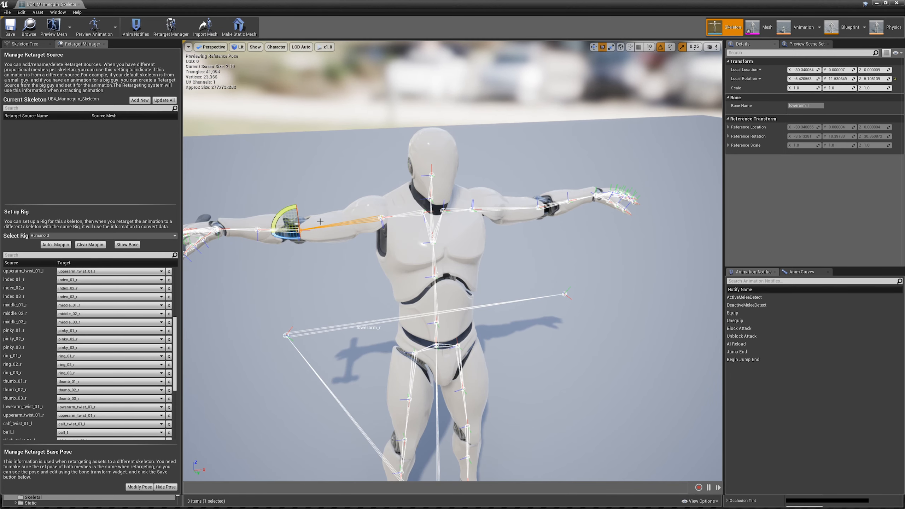
# Rotate the right and left forearm bones by 5° each to level them with the upper arms
pyautogui.press('w')
pyautogui.moveTo(320, 221); pyautogui.dragTo(313, 175, button='right')
pyautogui.press('s')
pyautogui.moveTo(320, 222); pyautogui.dragTo(316, 243, button='right')
pyautogui.press('w')
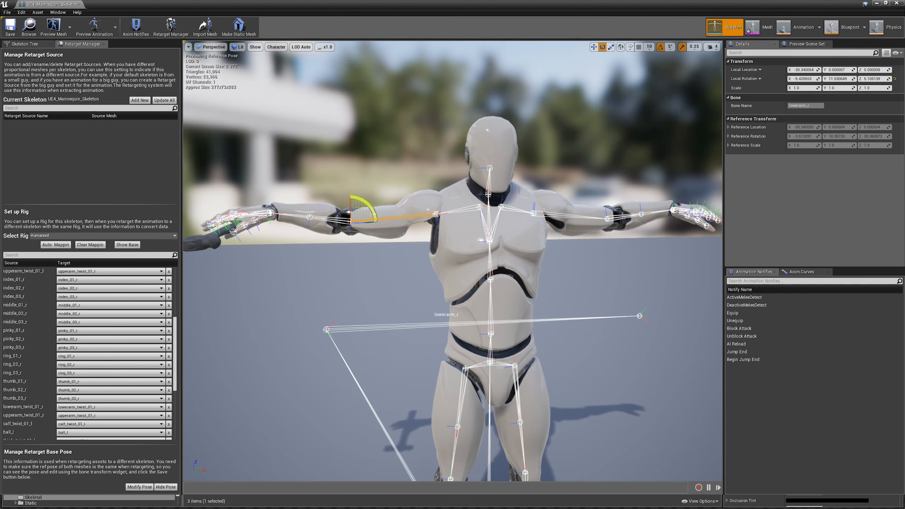
pyautogui.press('s')
pyautogui.moveTo(359, 207); pyautogui.dragTo(514, 226)
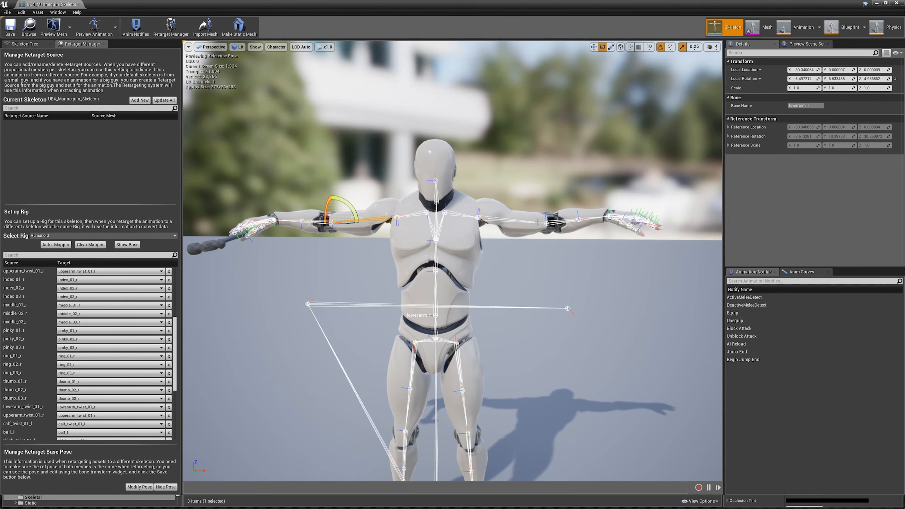
pyautogui.click(507, 215)
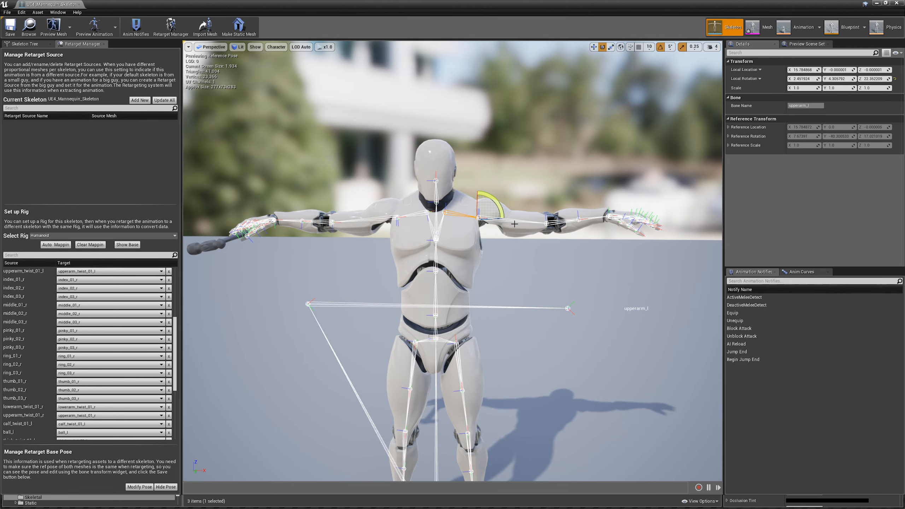
pyautogui.click(530, 225)
pyautogui.moveTo(530, 224); pyautogui.dragTo(575, 225)
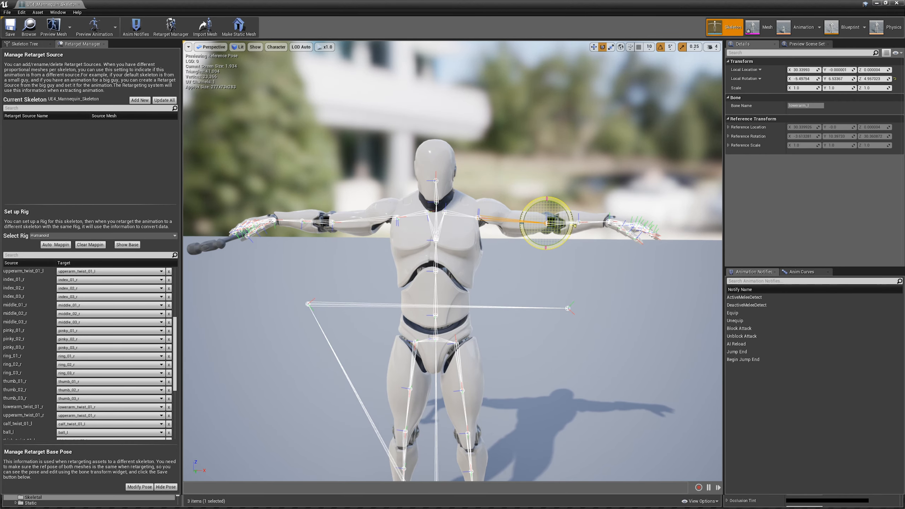
# Rotate the left hand bone upward by 10° to straighten it with the forearm
pyautogui.press('s')
pyautogui.moveTo(575, 226)
pyautogui.mouseDown(button='right')
pyautogui.moveTo(584, 221)
pyautogui.moveTo(542, 221)
pyautogui.moveTo(563, 221)
pyautogui.mouseUp(button='right')
pyautogui.press('w')
pyautogui.press('s')
pyautogui.moveTo(460, 231); pyautogui.dragTo(471, 230, button='right')
pyautogui.press('a')
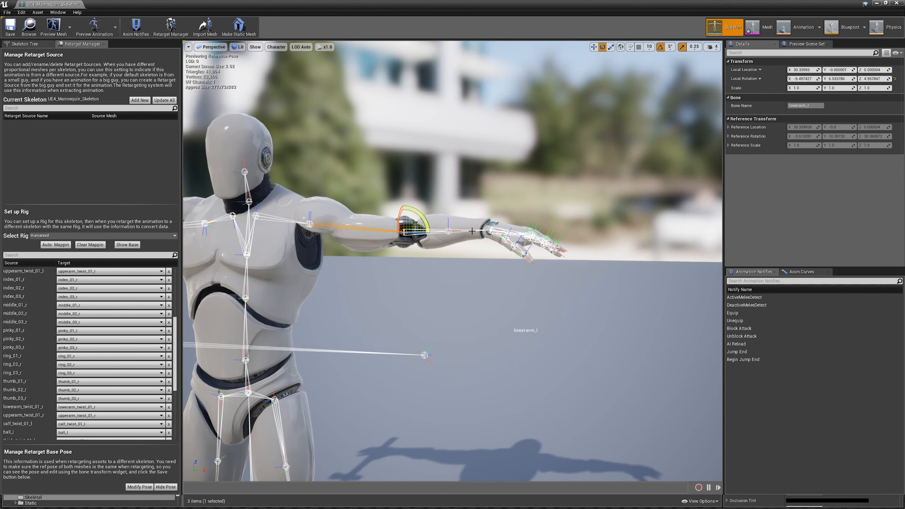
pyautogui.click(437, 232)
pyautogui.moveTo(504, 214); pyautogui.dragTo(516, 227)
pyautogui.moveTo(516, 228); pyautogui.dragTo(520, 229, button='right')
pyautogui.press('s')
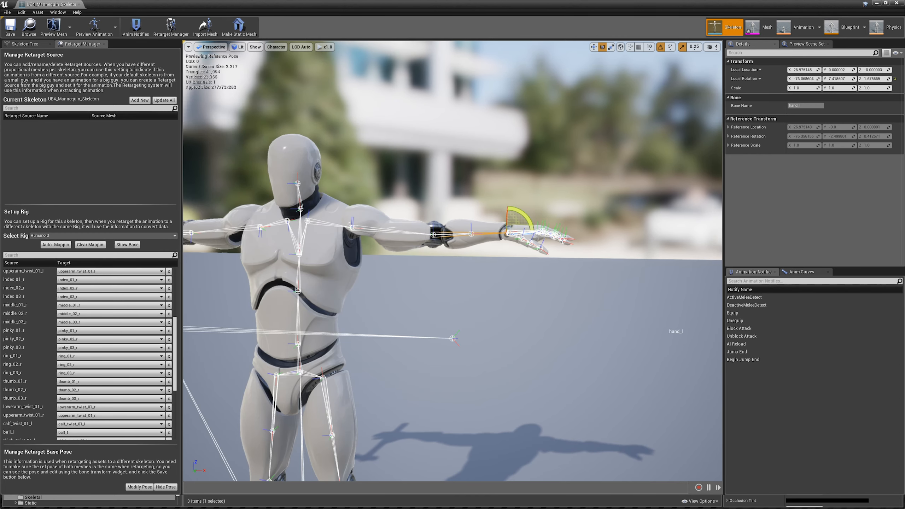
# Rotate the right hand bone upward by 10° to match the left hand
pyautogui.moveTo(427, 265); pyautogui.dragTo(440, 261, button='right')
pyautogui.press('a')
pyautogui.click(434, 243)
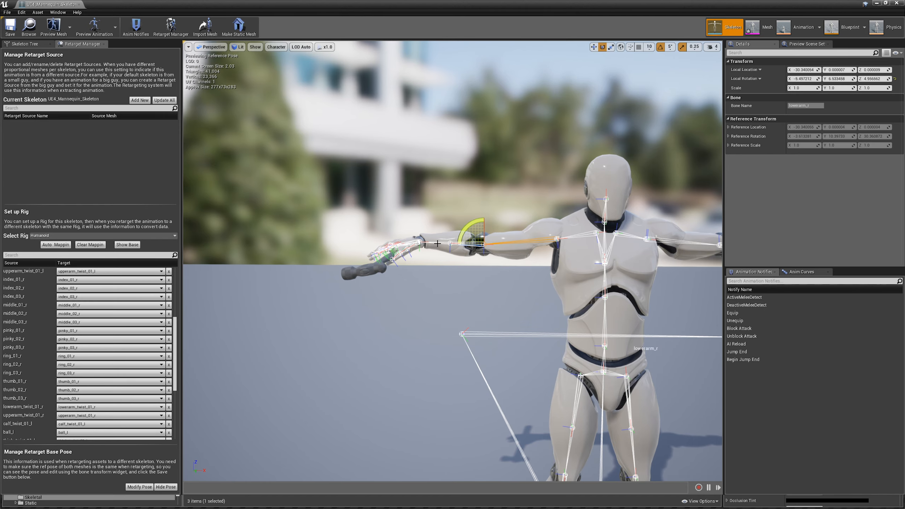
pyautogui.moveTo(438, 242); pyautogui.dragTo(445, 245)
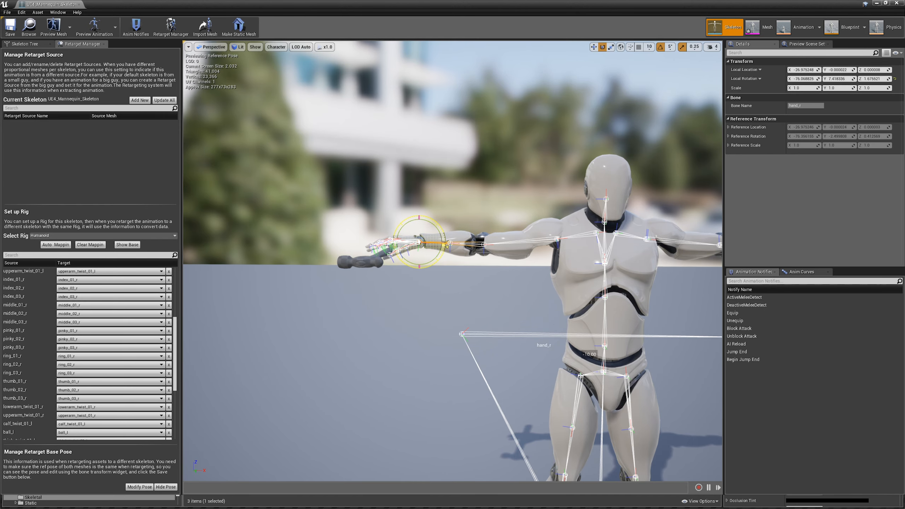
# Set the mannequin's retarget base pose from the current T-pose and save the skeleton
pyautogui.press('s')
pyautogui.moveTo(446, 246); pyautogui.dragTo(494, 286, button='right')
pyautogui.press('d')
pyautogui.press('e')
pyautogui.press('w')
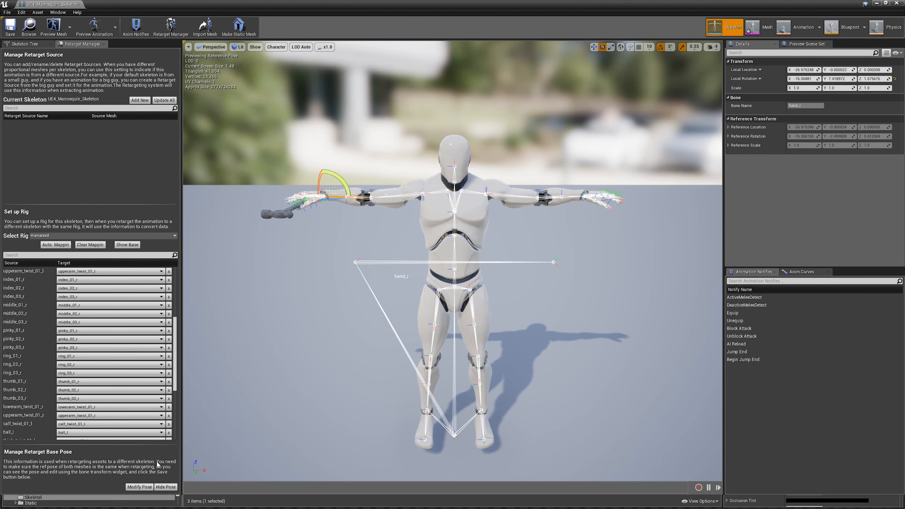
pyautogui.click(140, 487)
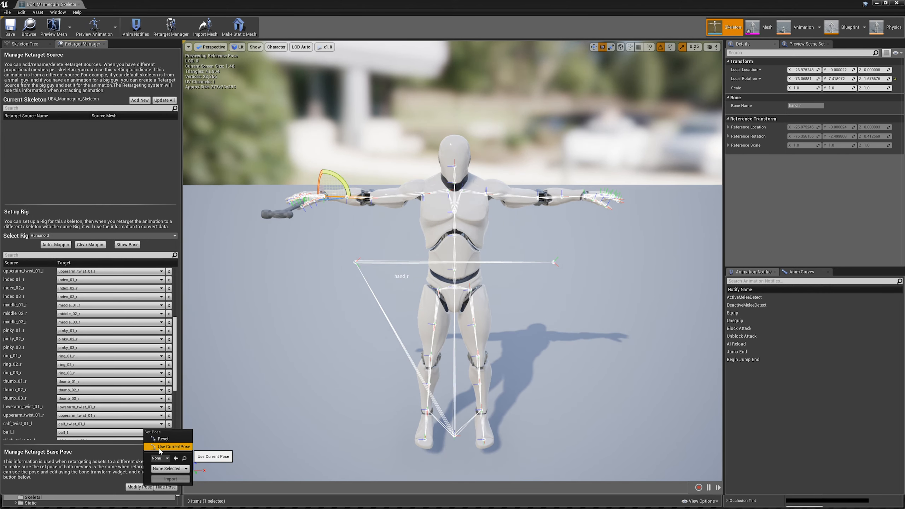
pyautogui.click(159, 447)
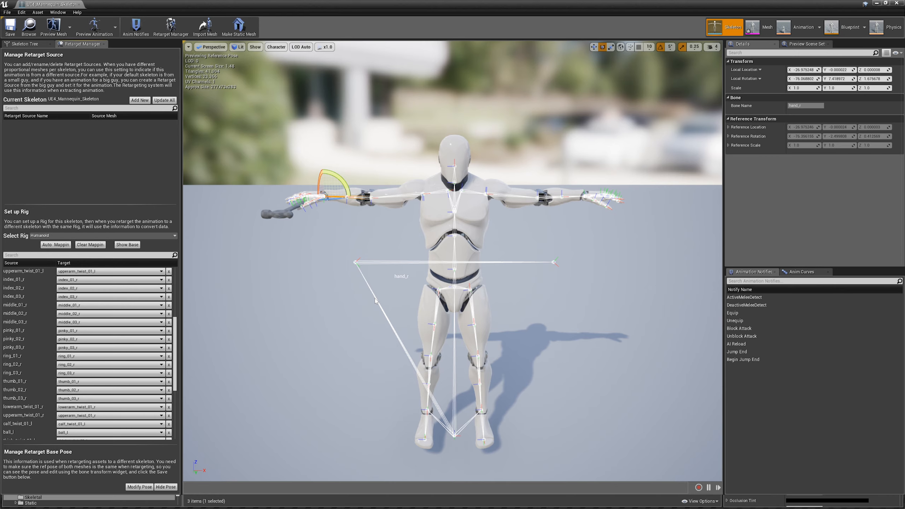
pyautogui.moveTo(375, 301); pyautogui.dragTo(384, 296, button='right')
pyautogui.click(10, 29)
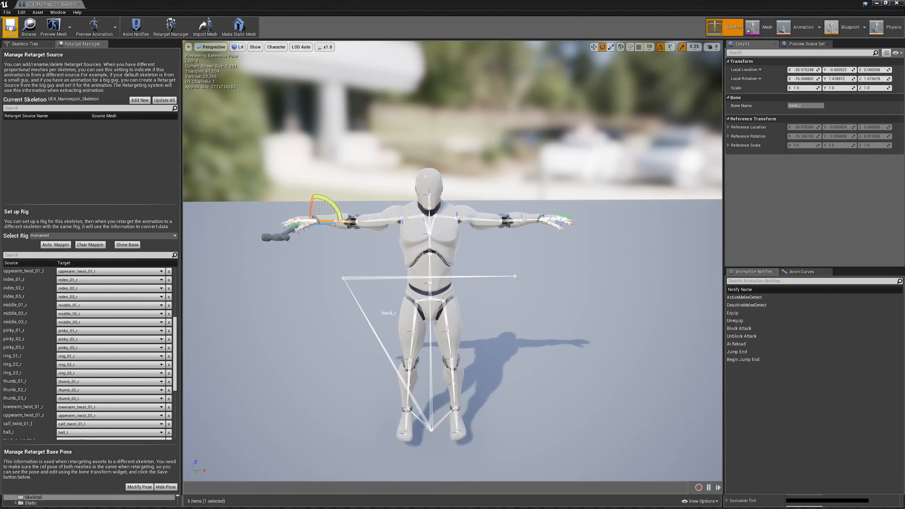
# Close the mannequin skeleton and open the Idle folder under SmartAI/Animations/Sequences
pyautogui.click(79, 5)
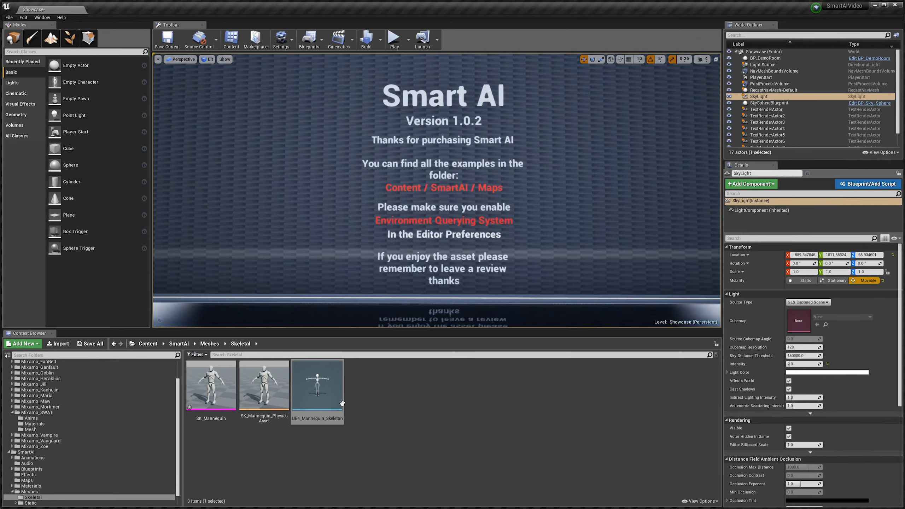
pyautogui.click(392, 399)
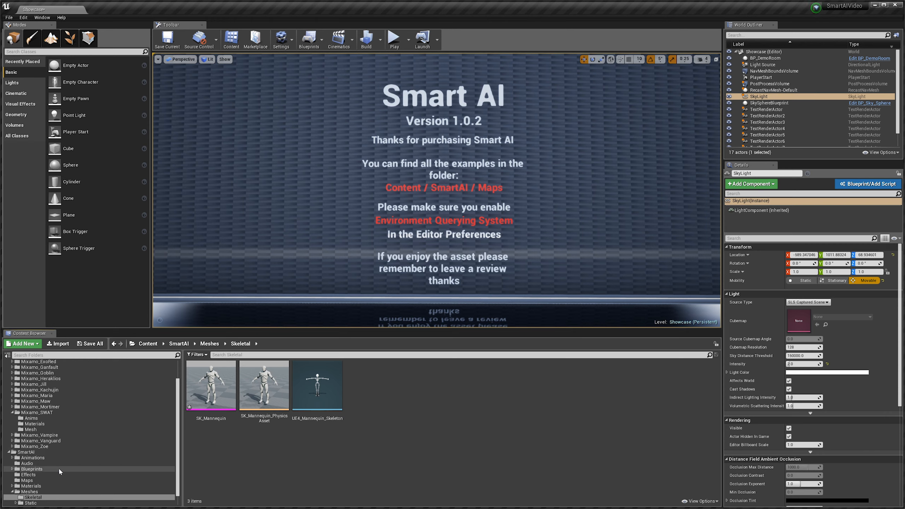
pyautogui.click(58, 457)
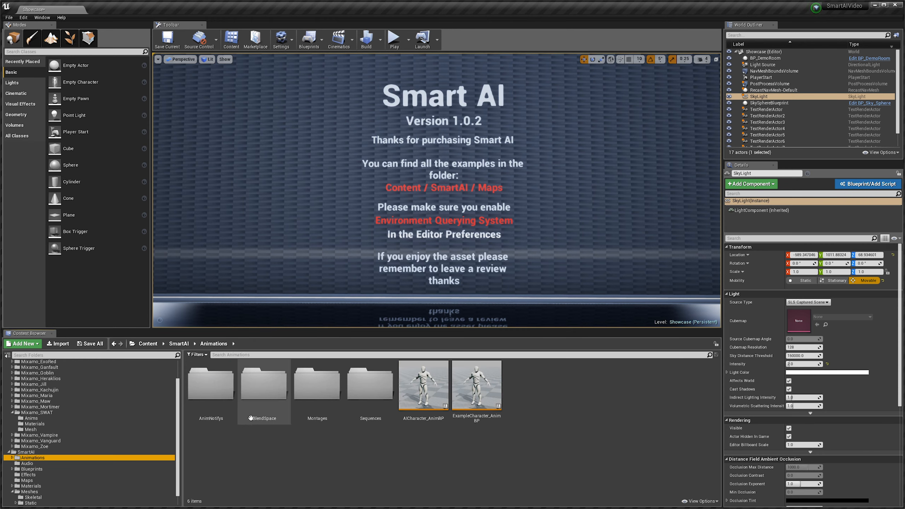
pyautogui.doubleClick(372, 412)
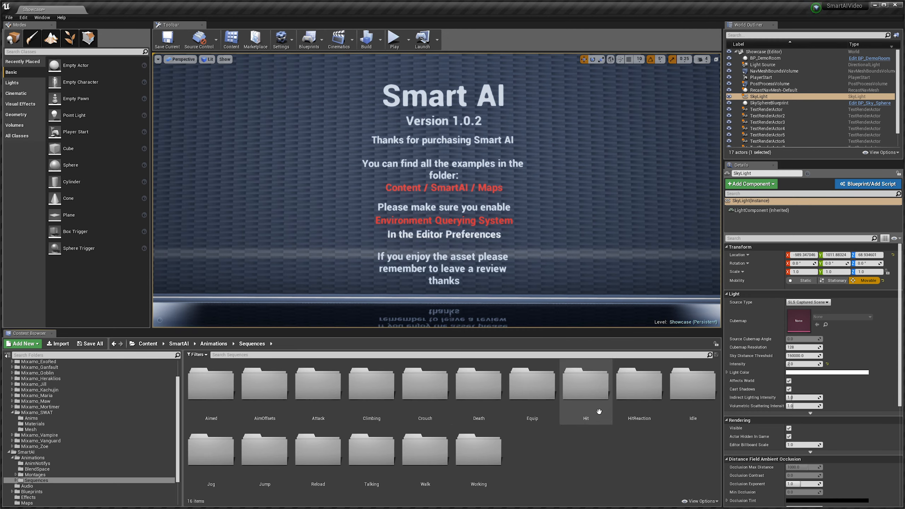
pyautogui.doubleClick(692, 387)
# Compare the base poses for duplicating and retargeting A_HandsUp_01 to SWAT_Skeleton, and close the dialog without retargeting
pyautogui.rightClick(206, 391)
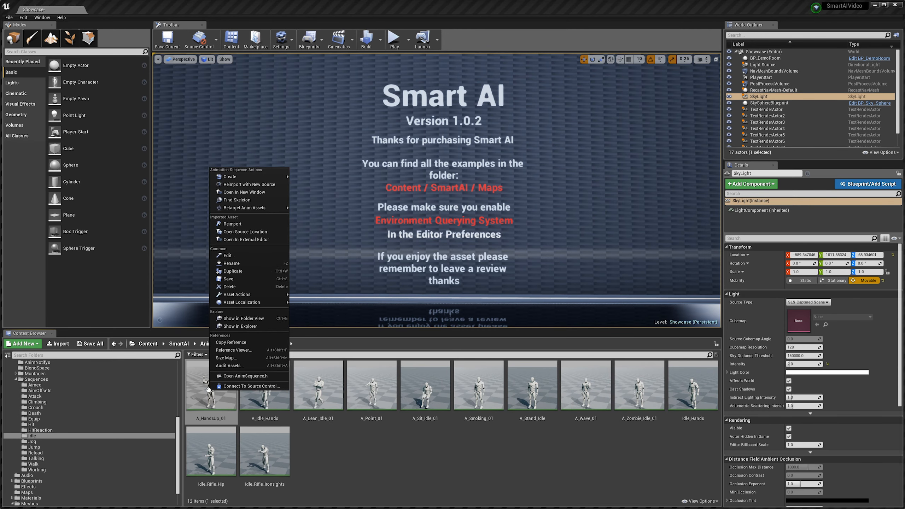
pyautogui.moveTo(238, 209)
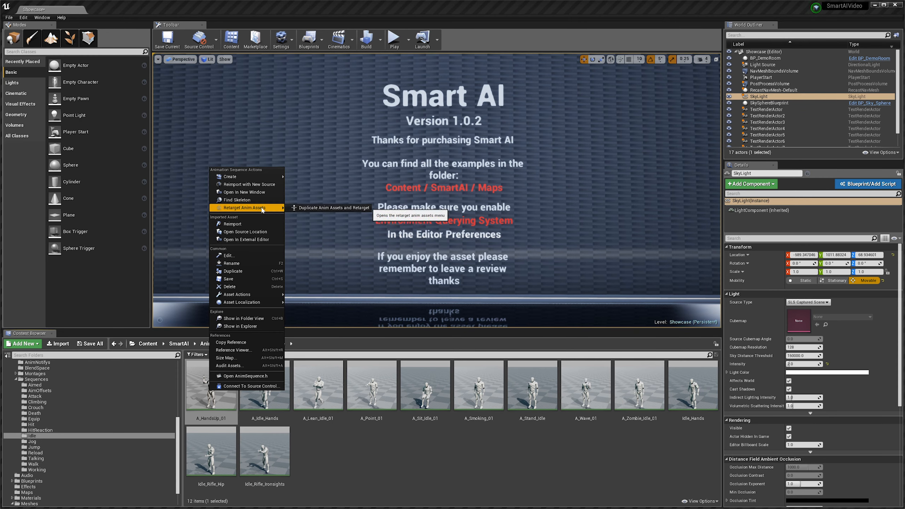
pyautogui.click(311, 209)
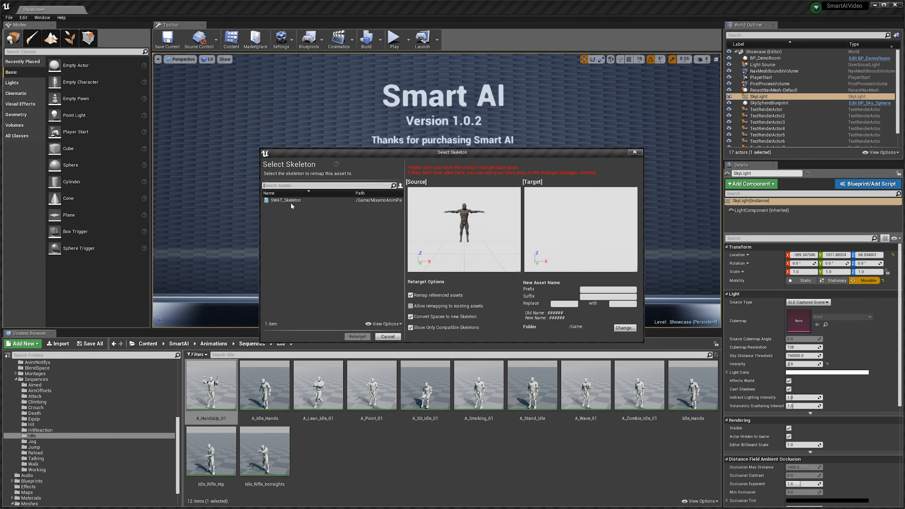
pyautogui.click(294, 200)
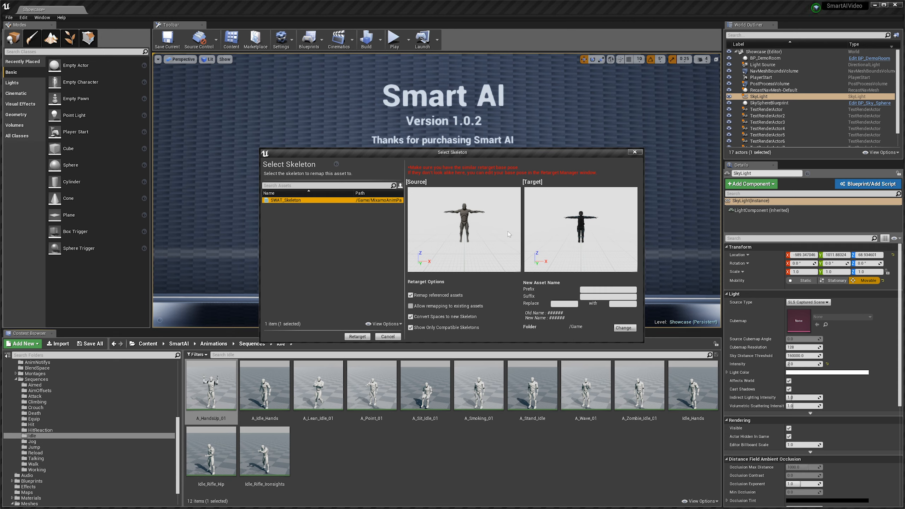
pyautogui.click(632, 153)
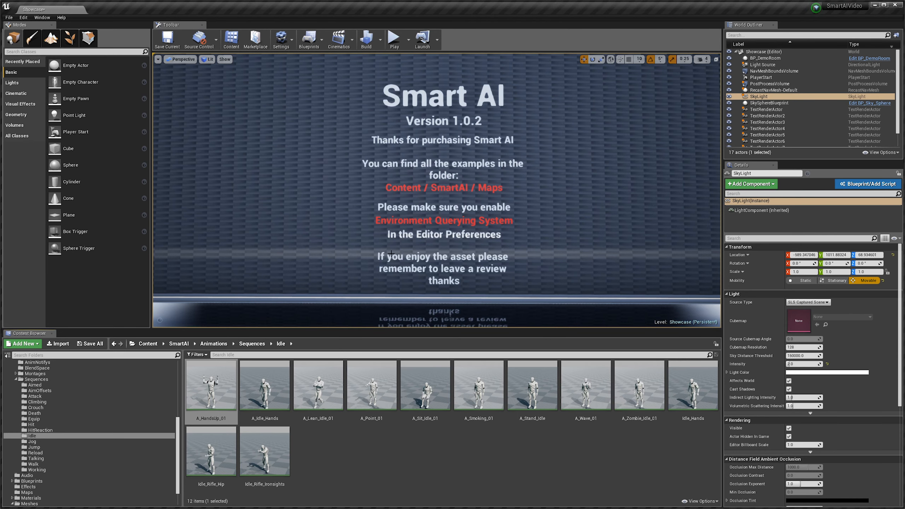
# Open the Animations folder inside SmartAI
pyautogui.scroll(1, 91, 406)
pyautogui.scroll(2, 91, 407)
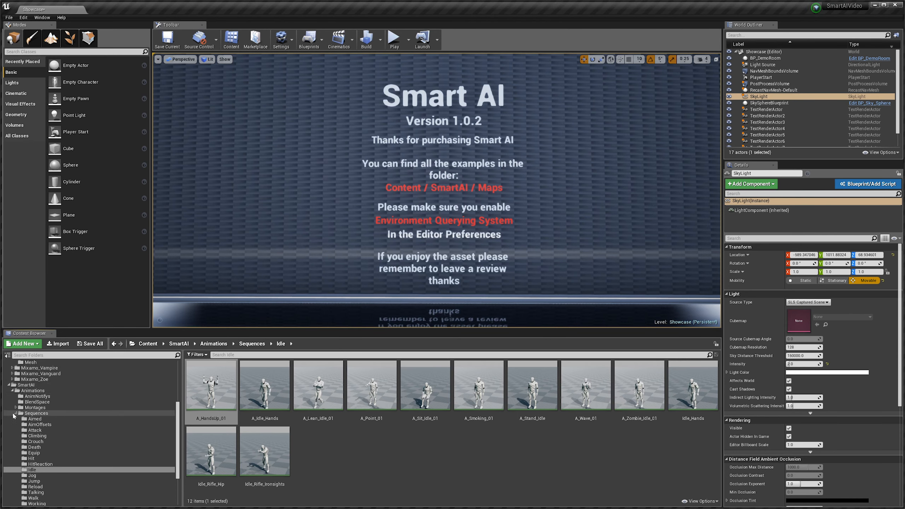
pyautogui.click(26, 384)
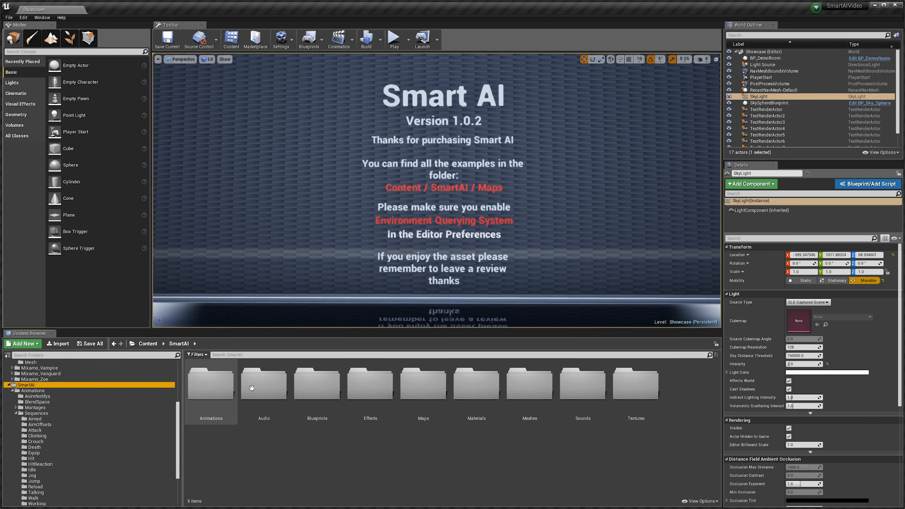
pyautogui.doubleClick(211, 383)
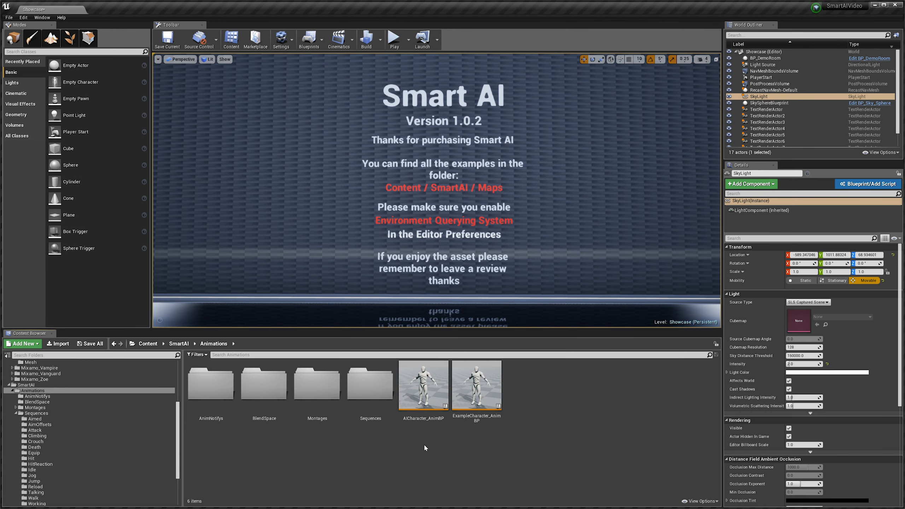
# Duplicate the AICharacter_AnimBP animation blueprint and retarget it to SWAT_Skeleton with its referenced assets remapped
pyautogui.rightClick(424, 383)
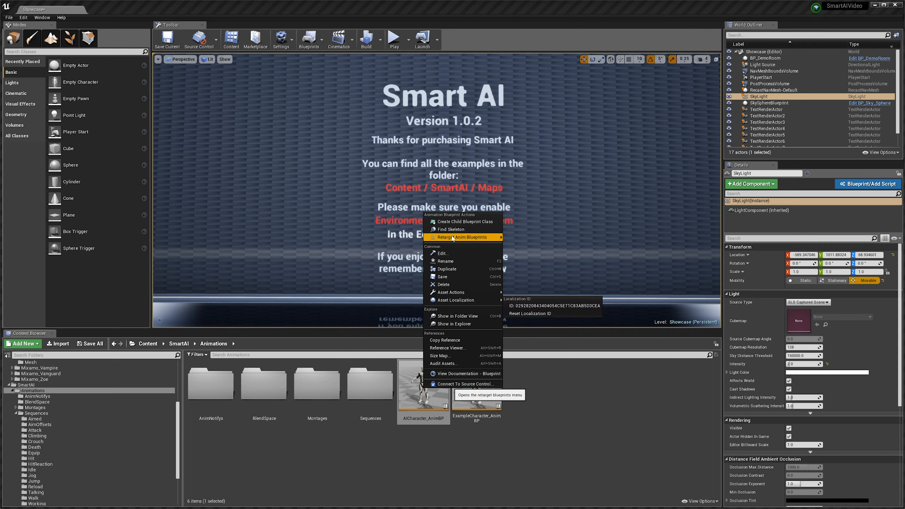
pyautogui.moveTo(452, 238)
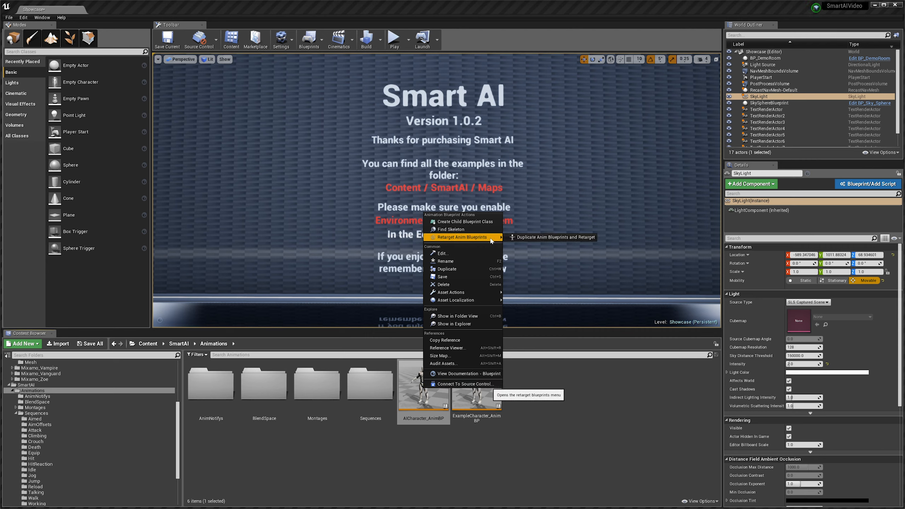
pyautogui.click(552, 238)
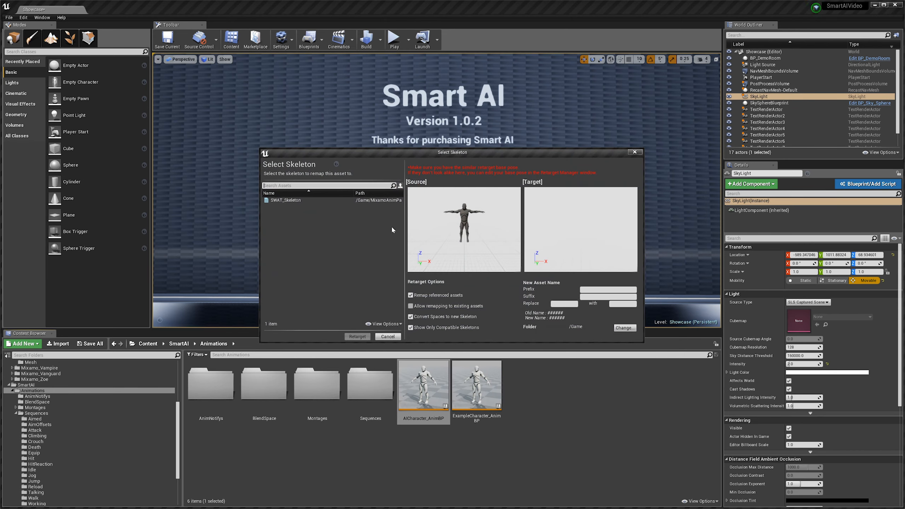
pyautogui.click(303, 200)
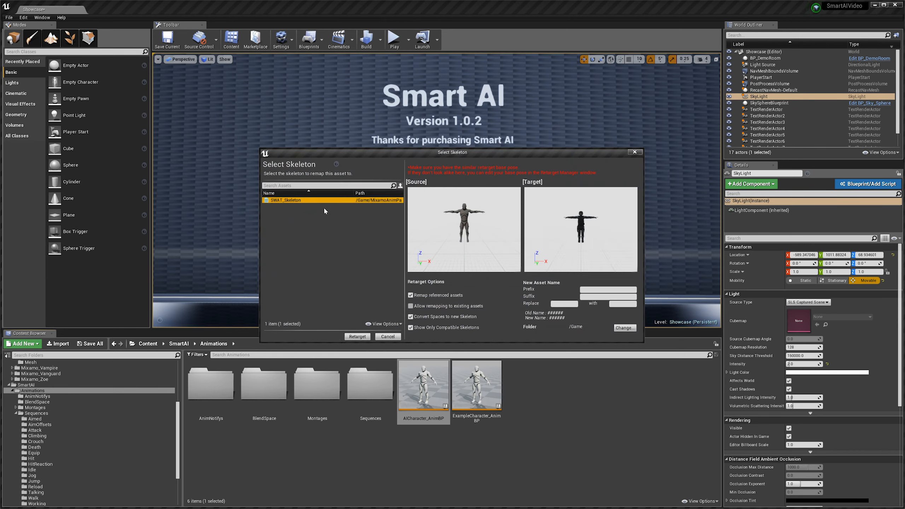
pyautogui.click(356, 336)
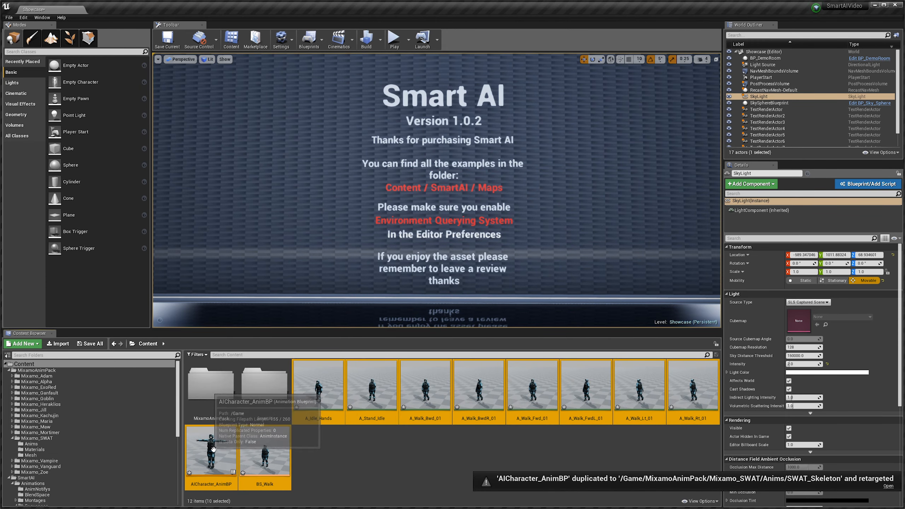
pyautogui.click(404, 494)
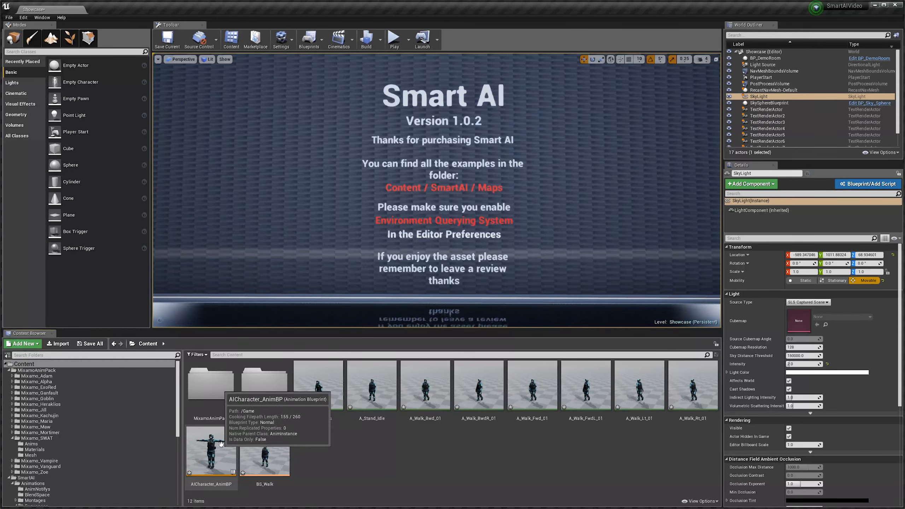
# Open the retargeted AICharacter_AnimBP, check the SWAT character in its preview, and open its AnimGraph
pyautogui.doubleClick(220, 448)
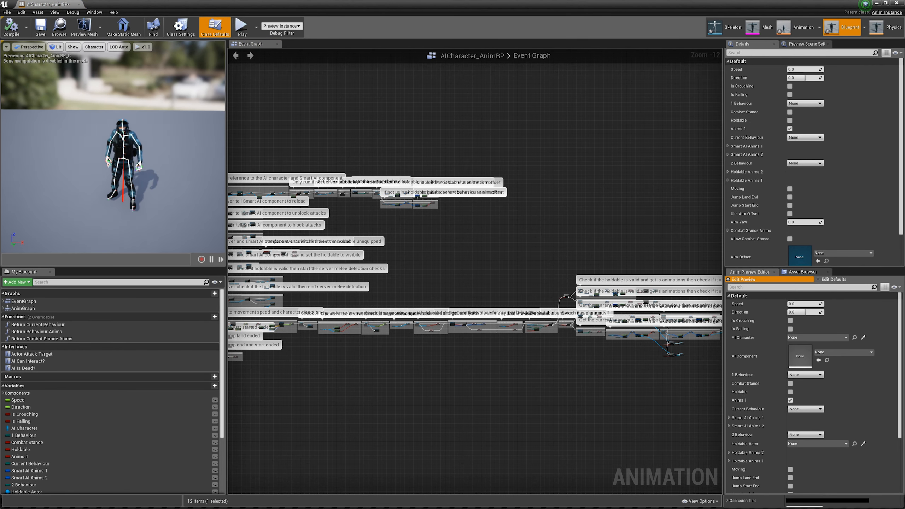
pyautogui.moveTo(101, 135)
pyautogui.mouseDown(button='right')
pyautogui.moveTo(92, 135)
pyautogui.moveTo(104, 137)
pyautogui.mouseUp(button='right')
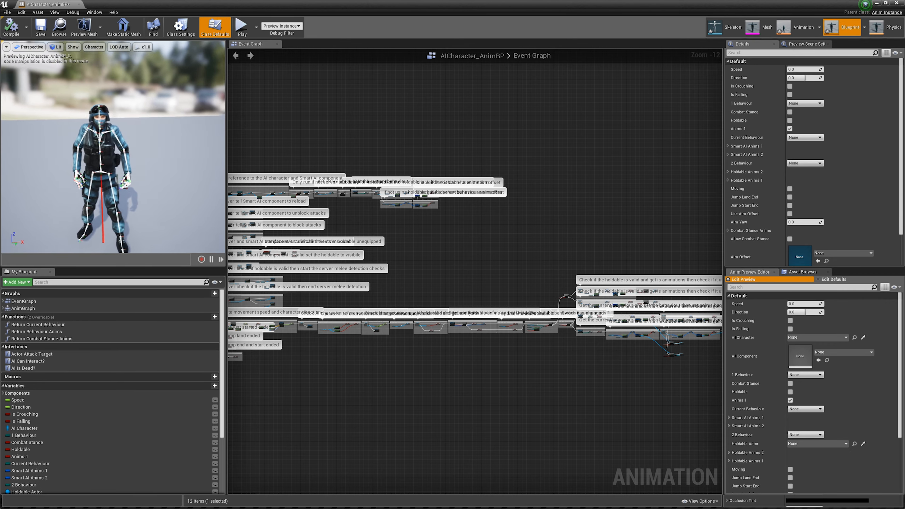
pyautogui.moveTo(432, 248); pyautogui.dragTo(489, 246, button='right')
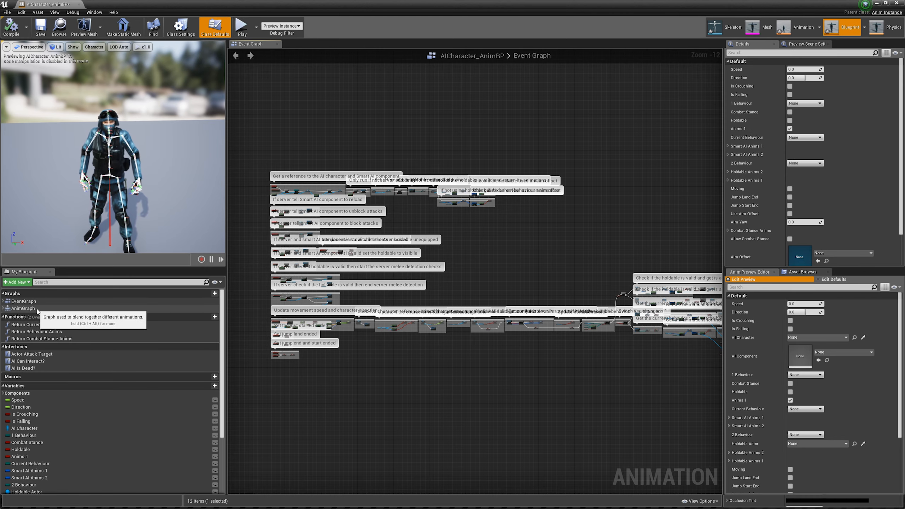
pyautogui.doubleClick(23, 308)
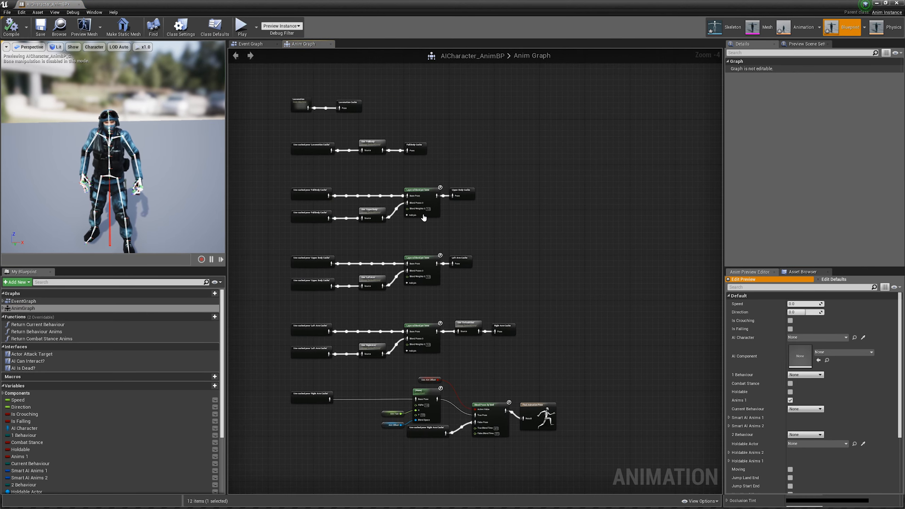
# Set the branch filter bone name to Spine on the Layered blend per bone node feeding the Upper Body Cache
pyautogui.click(422, 261)
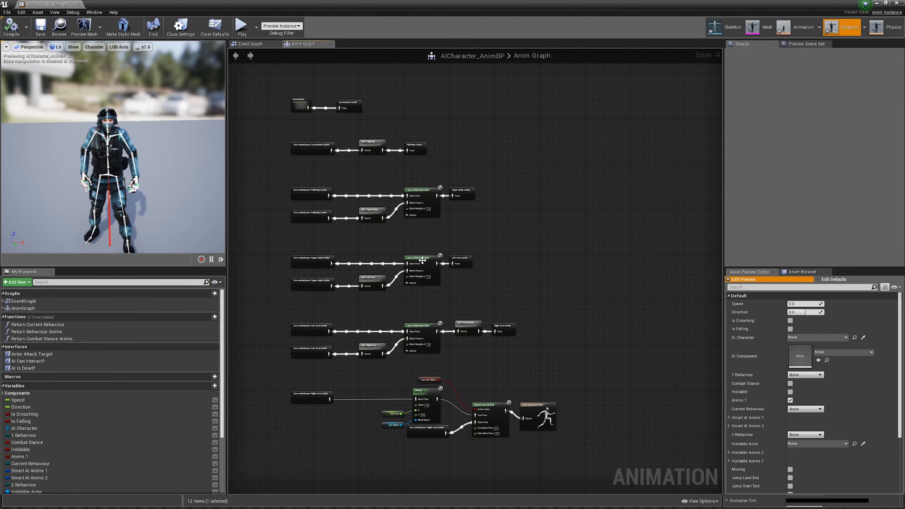
pyautogui.scroll(3, 422, 260)
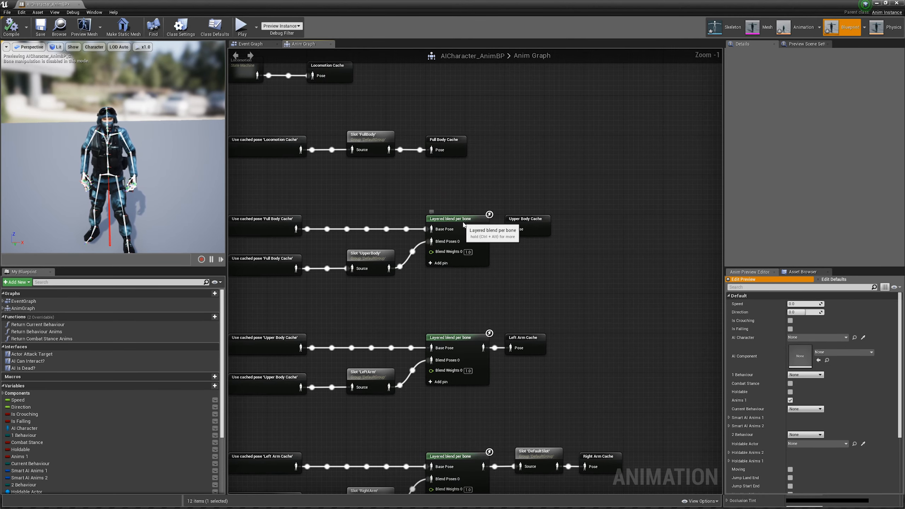
pyautogui.click(462, 223)
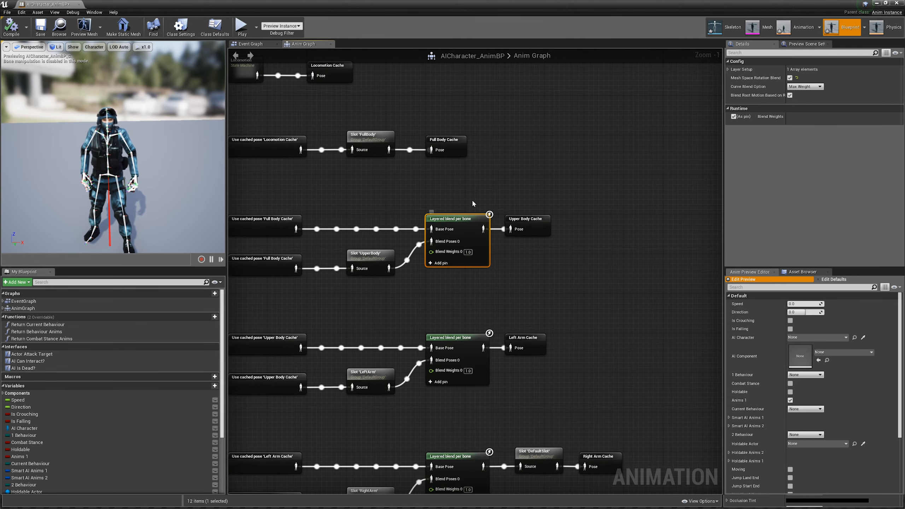
pyautogui.click(728, 69)
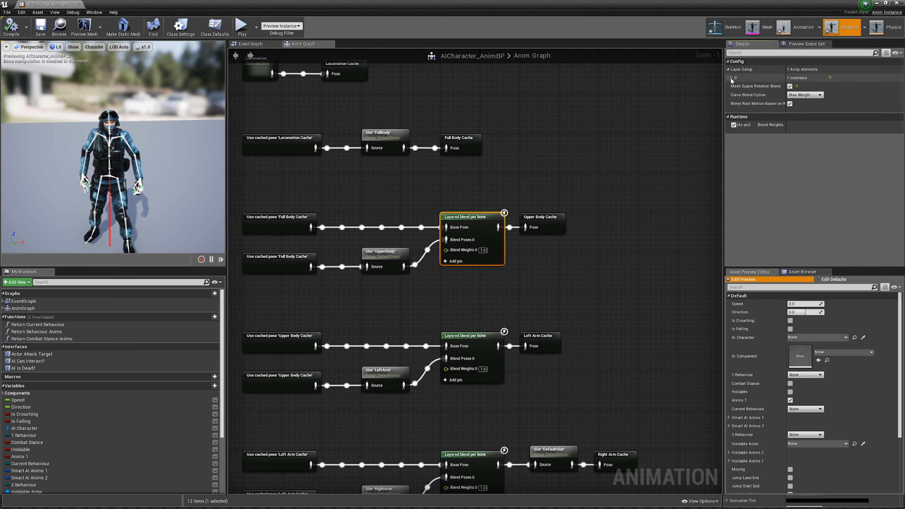
pyautogui.click(731, 78)
pyautogui.click(734, 86)
pyautogui.click(739, 96)
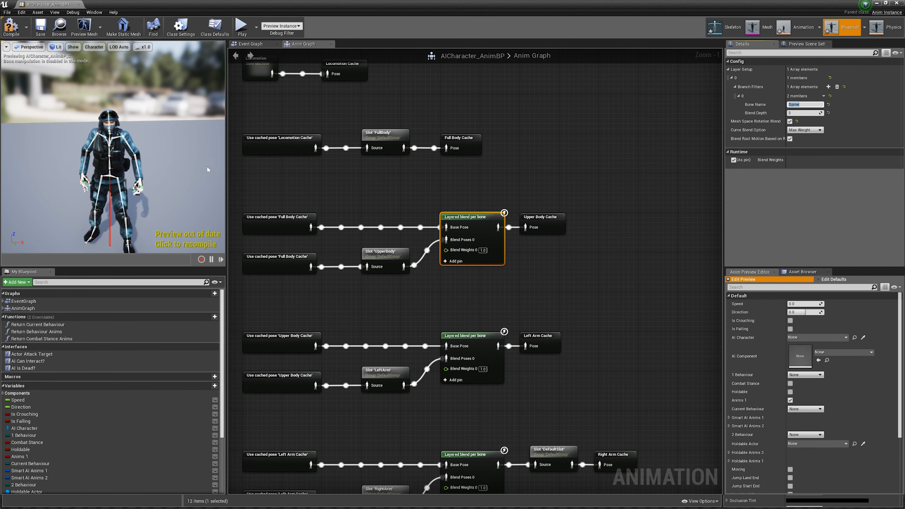
# Set the branch filter bone name to LeftShoulder on the Layered blend per bone node feeding the Left Arm Cache
pyautogui.moveTo(523, 254); pyautogui.dragTo(523, 234, button='right')
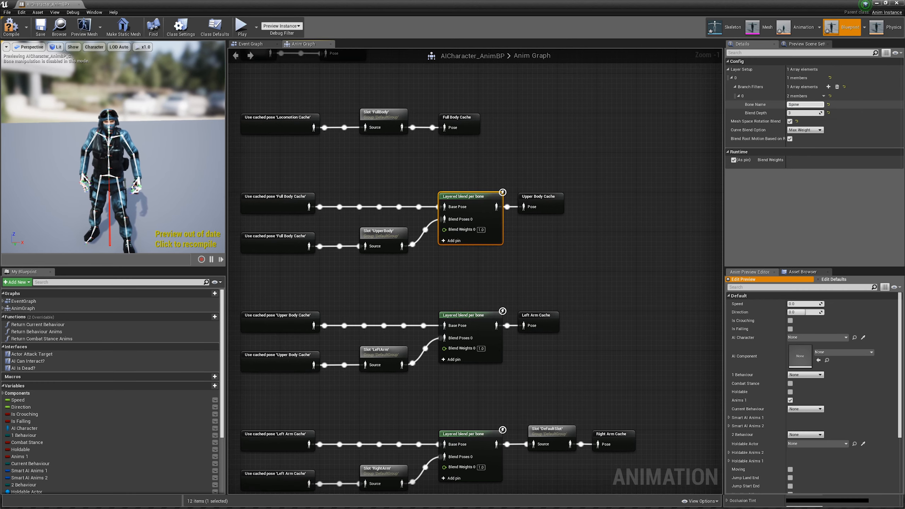
pyautogui.moveTo(485, 313); pyautogui.dragTo(494, 264, button='right')
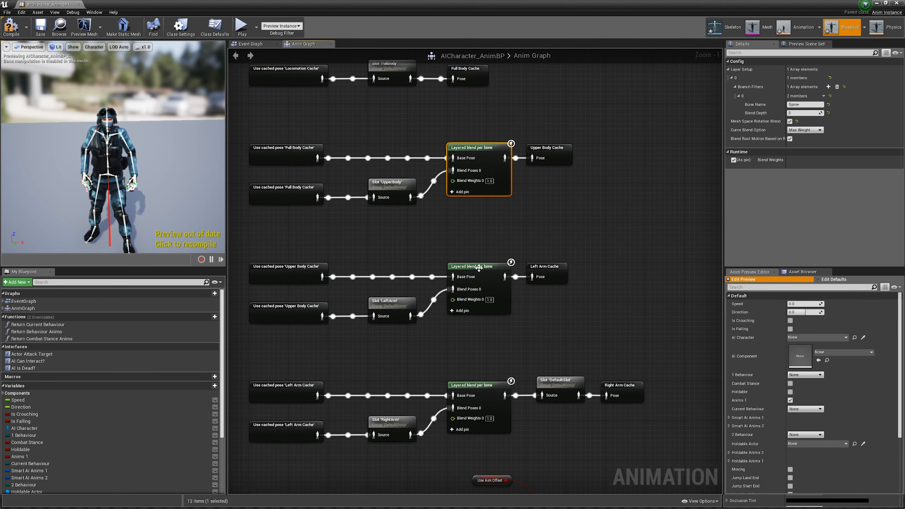
pyautogui.click(487, 273)
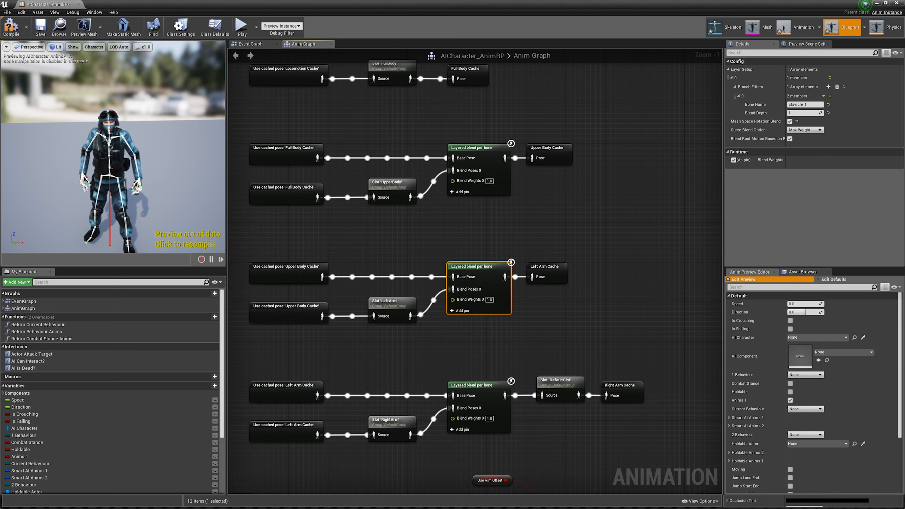
pyautogui.click(813, 104)
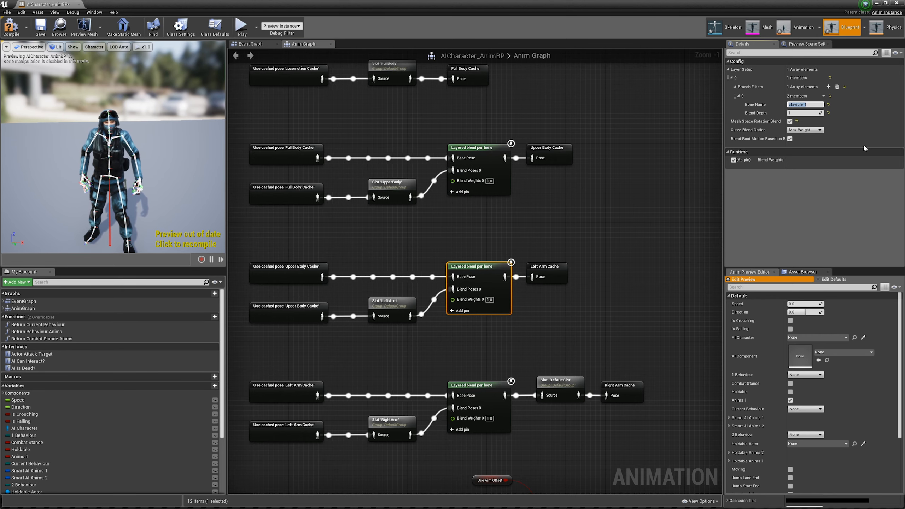
pyautogui.write('LeftS')
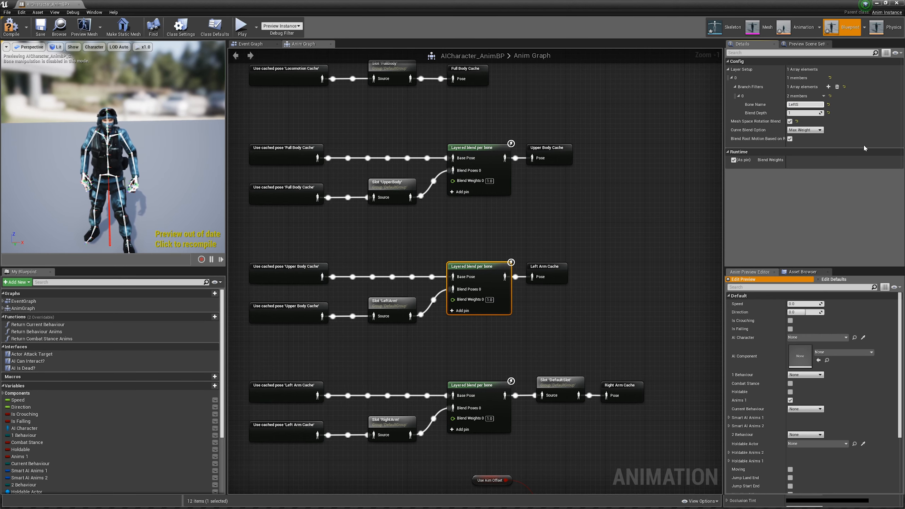
pyautogui.write('hould')
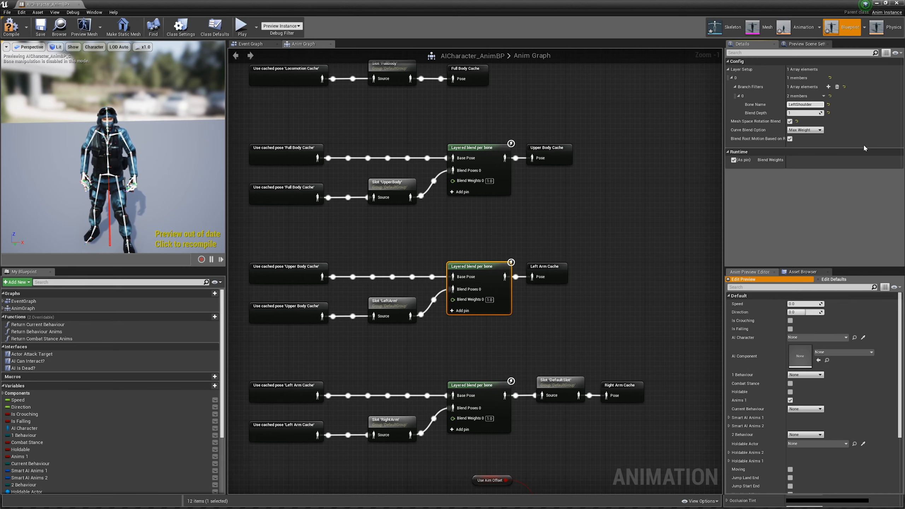
pyautogui.write('er')
pyautogui.press('Return')
# Set the branch filter bone name to RightShoulder on the Layered blend per bone node in the Right Arm Cache chain
pyautogui.moveTo(516, 216); pyautogui.dragTo(521, 164, button='right')
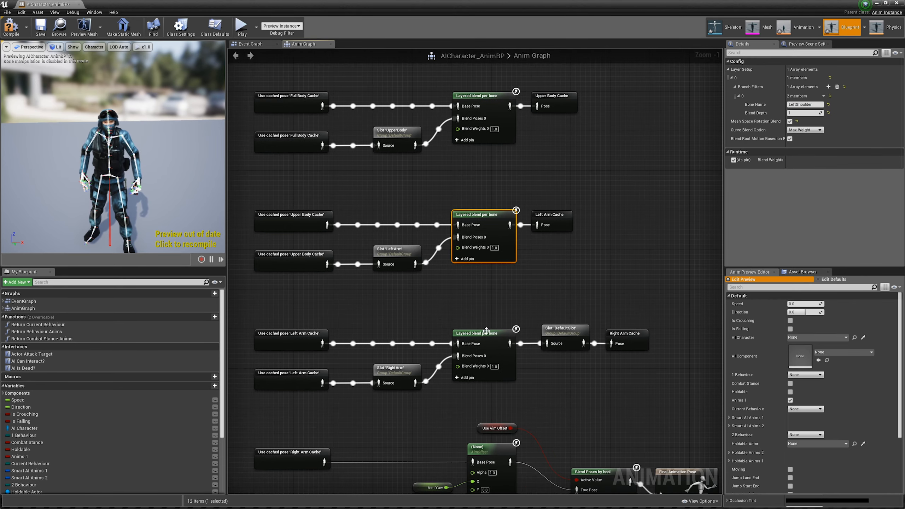
pyautogui.moveTo(488, 335); pyautogui.dragTo(492, 316, button='right')
pyautogui.click(492, 316)
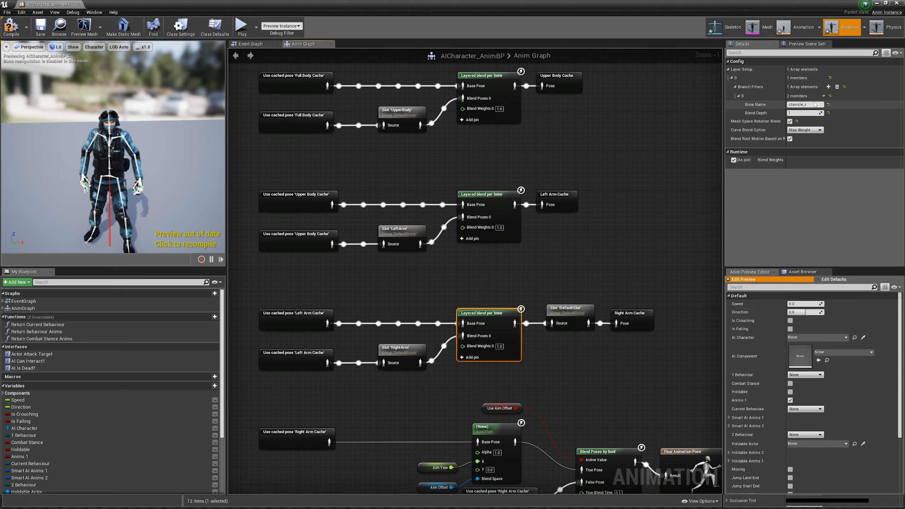
pyautogui.click(806, 105)
pyautogui.write('Right')
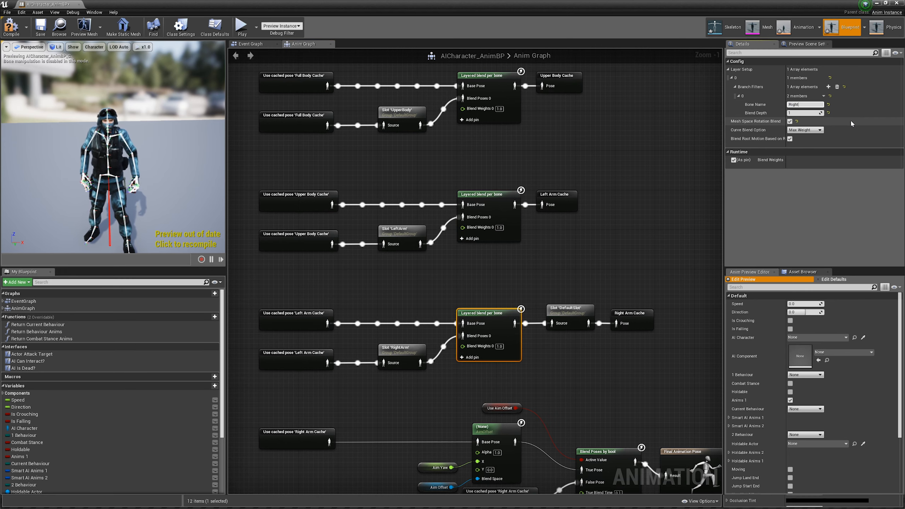
pyautogui.write('Sho')
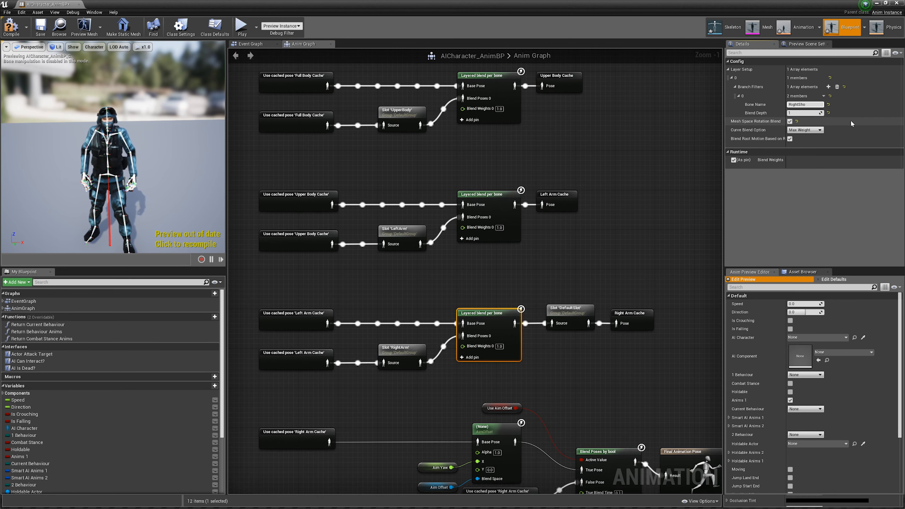
pyautogui.write('ulder')
pyautogui.press('Return')
# Compile, save and close the retargeted animation blueprint
pyautogui.moveTo(547, 243); pyautogui.dragTo(468, 265, button='right')
pyautogui.scroll(-1, 545, 240)
pyautogui.scroll(-1, 500, 197)
pyautogui.click(9, 24)
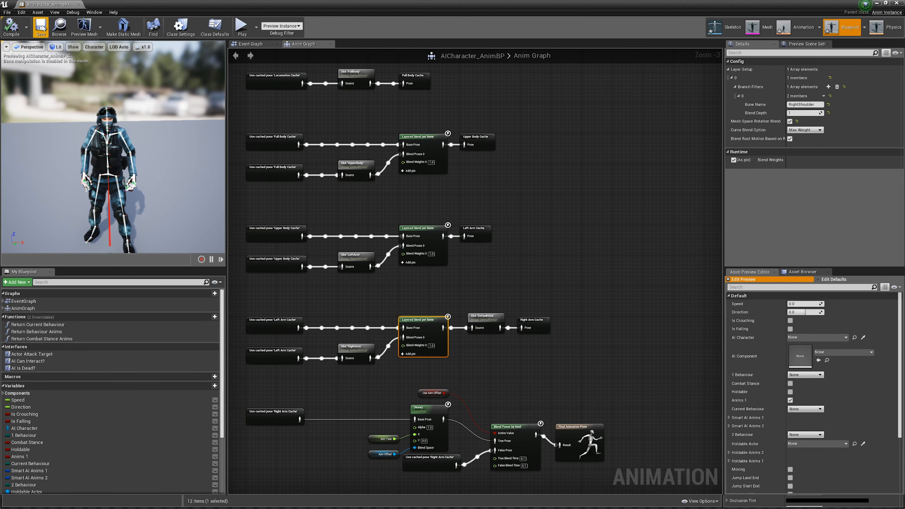
pyautogui.click(41, 28)
pyautogui.click(346, 206)
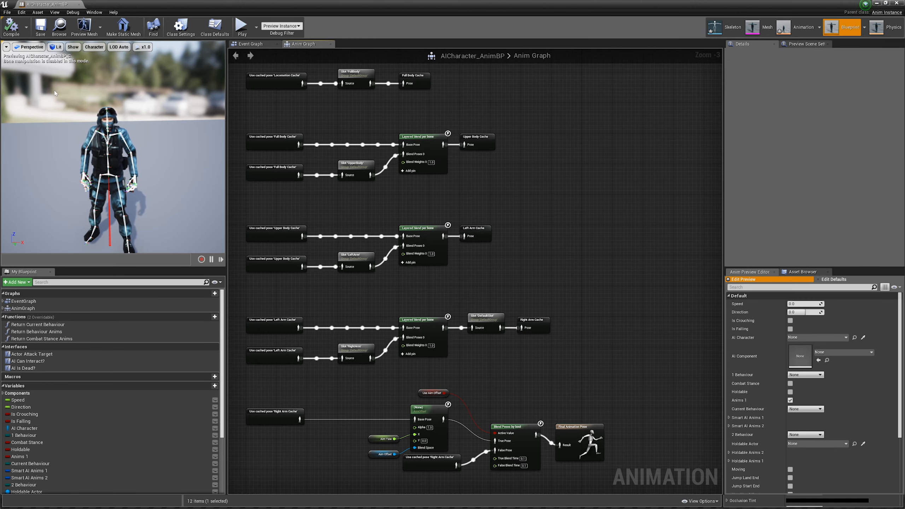
pyautogui.click(79, 5)
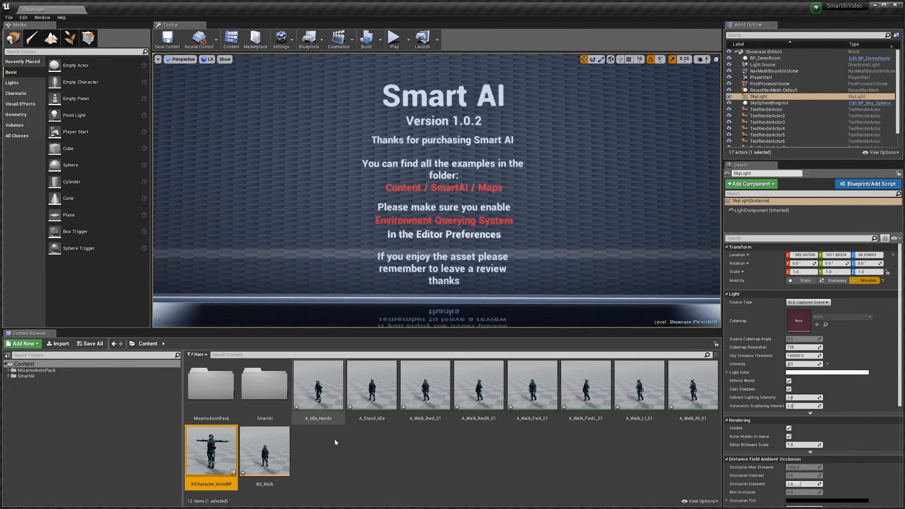
# Open the Examples folder under SmartAI/Blueprints/AI/AICharacters
pyautogui.click(50, 375)
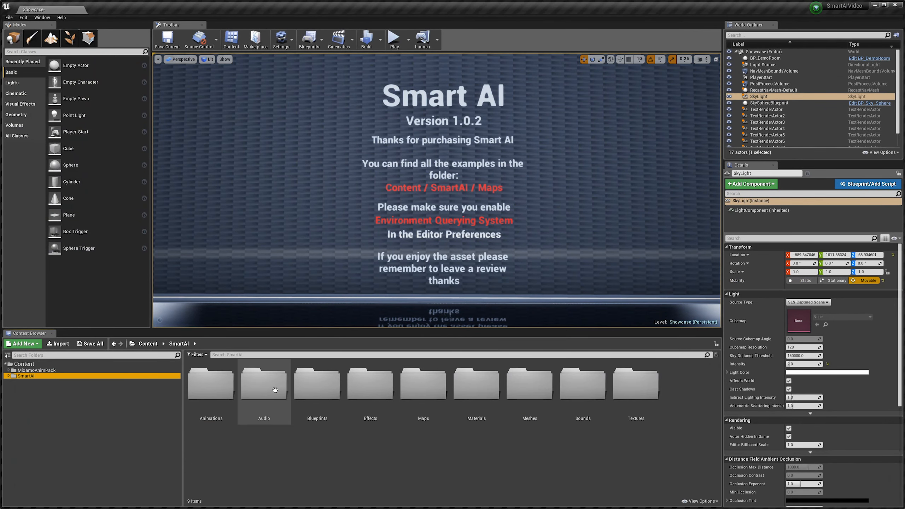
pyautogui.doubleClick(324, 395)
pyautogui.doubleClick(208, 387)
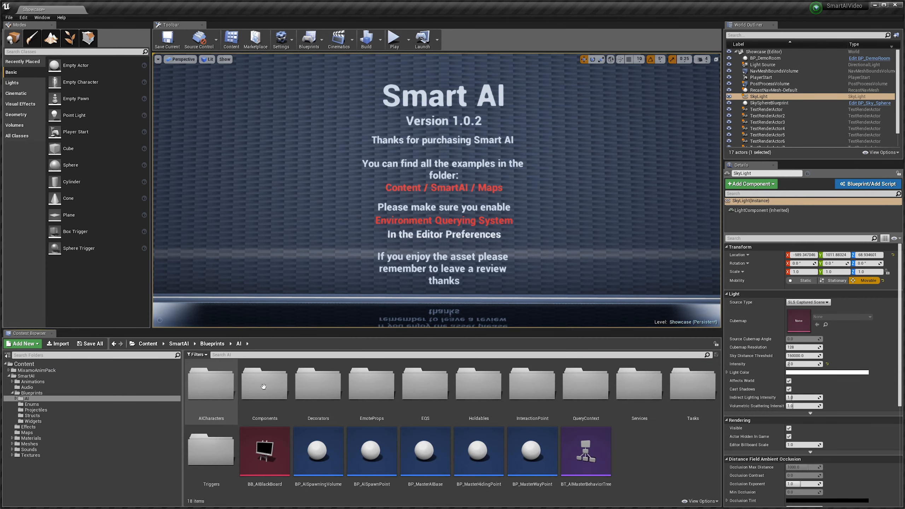
pyautogui.click(207, 390)
pyautogui.doubleClick(206, 390)
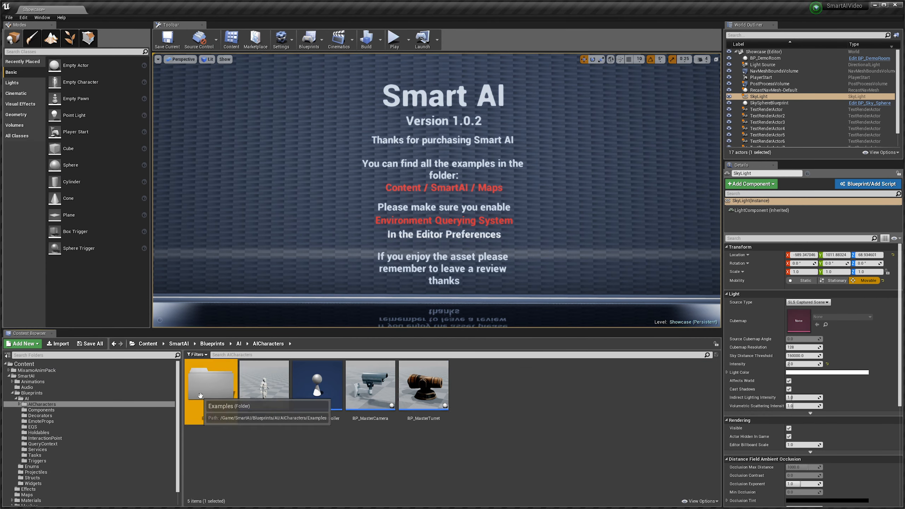
pyautogui.doubleClick(210, 388)
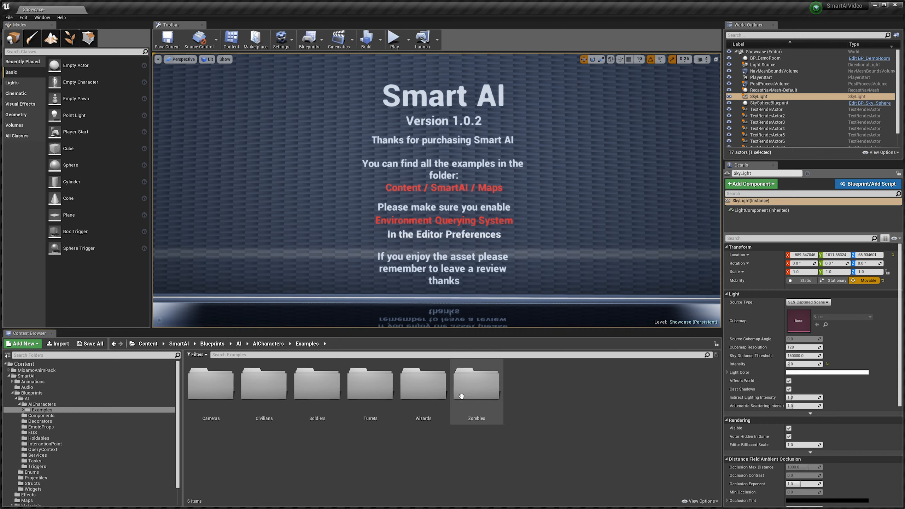
# Duplicate the BP_AICivilian blueprint in the Civilians example folder
pyautogui.click(264, 392)
pyautogui.doubleClick(265, 393)
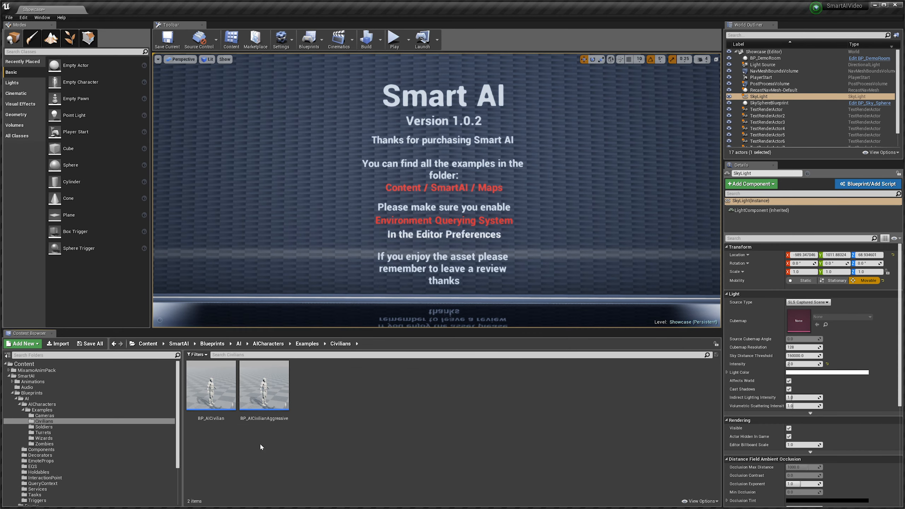
pyautogui.rightClick(211, 422)
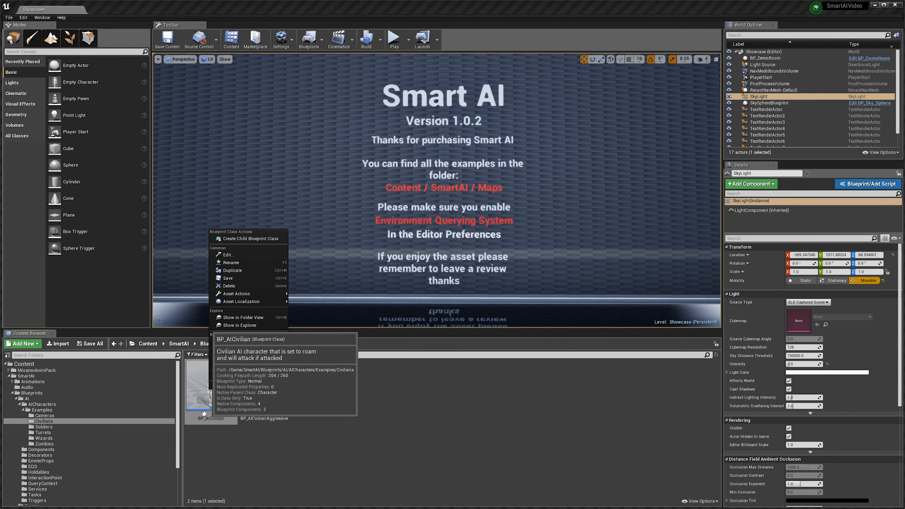
pyautogui.click(232, 270)
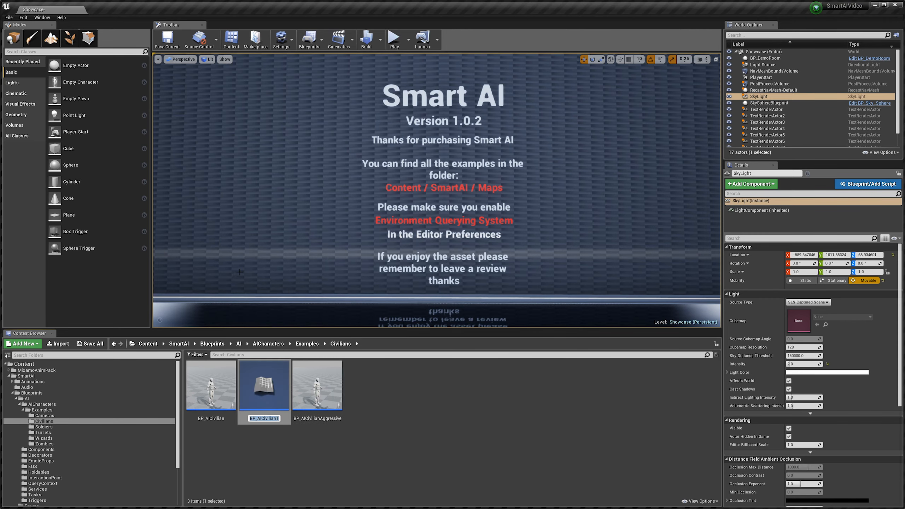
# Open the duplicated civilian blueprint in the full Blueprint editor and show its 3D viewport
pyautogui.doubleClick(263, 388)
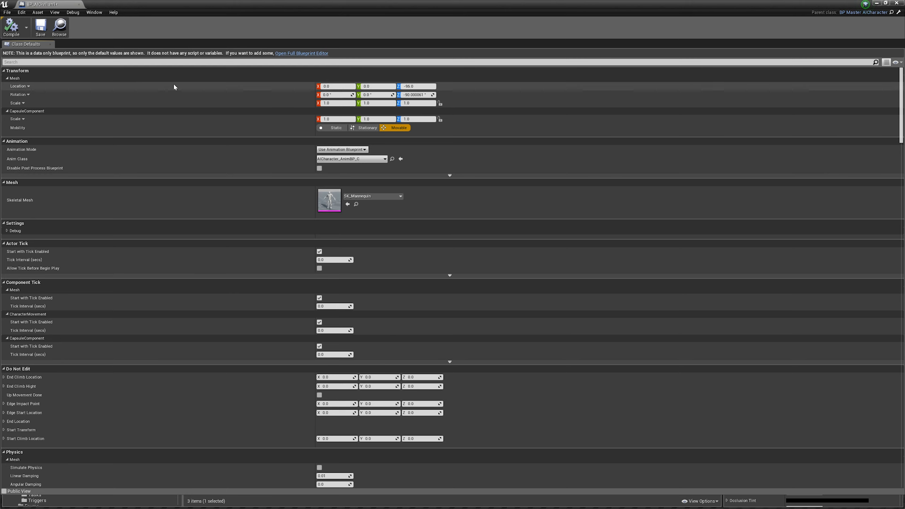
pyautogui.click(298, 53)
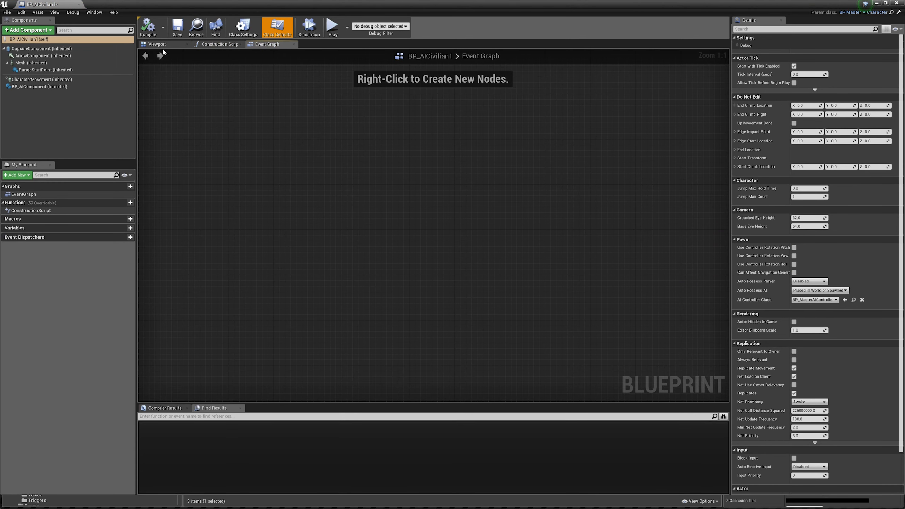
pyautogui.click(173, 44)
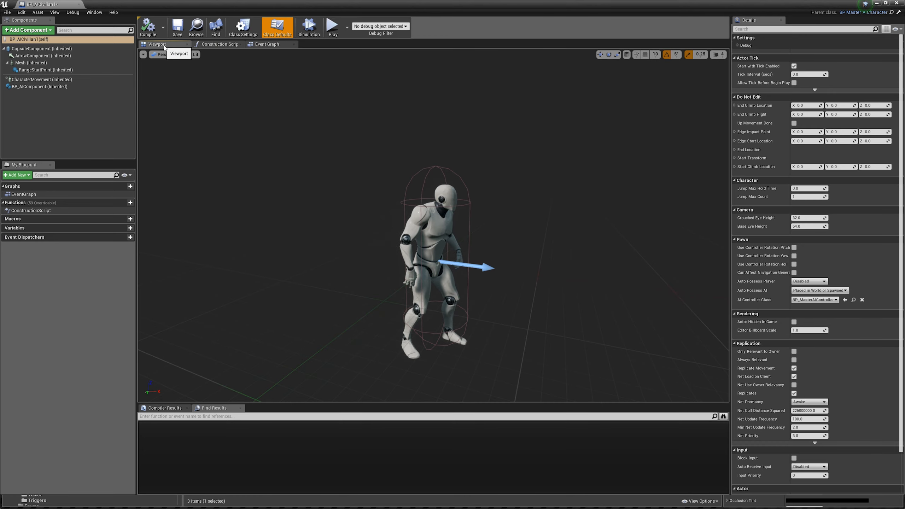
# Set the skeletal mesh of the inherited Mesh component to Maximo_SWAT
pyautogui.click(36, 62)
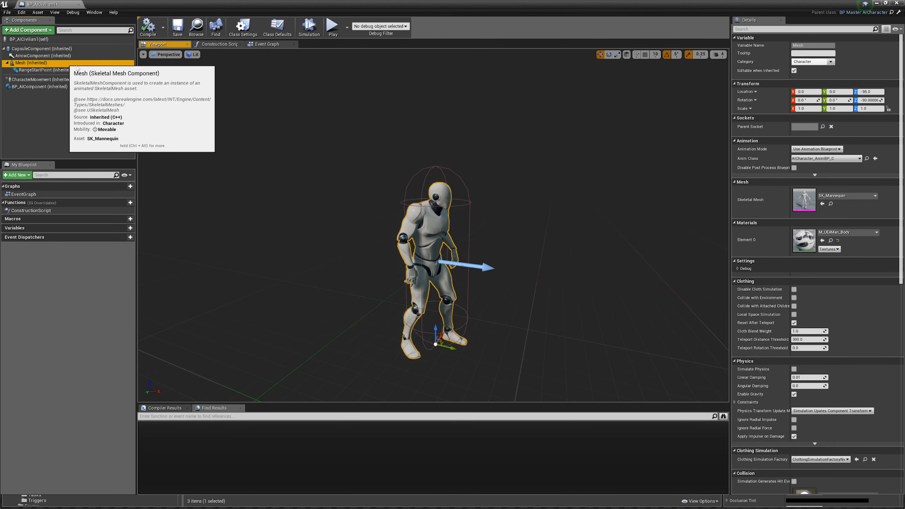
pyautogui.click(836, 196)
pyautogui.write('swat')
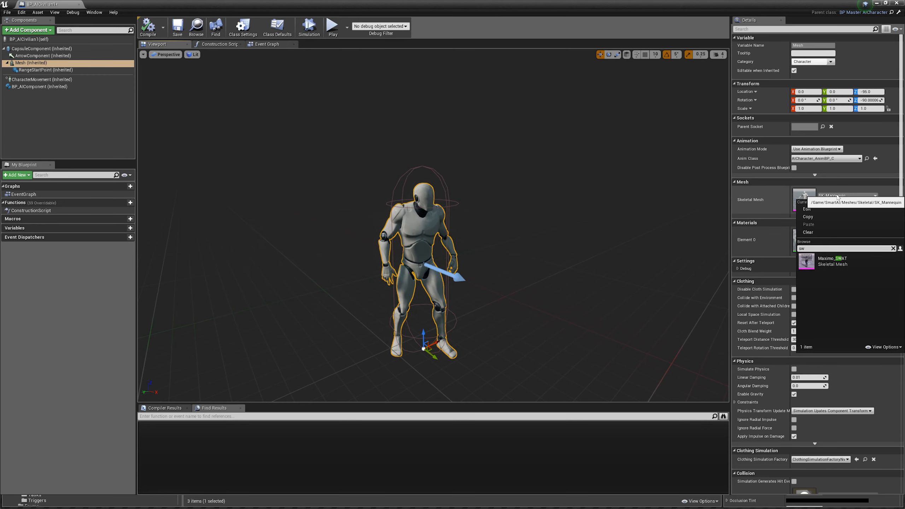
pyautogui.click(842, 266)
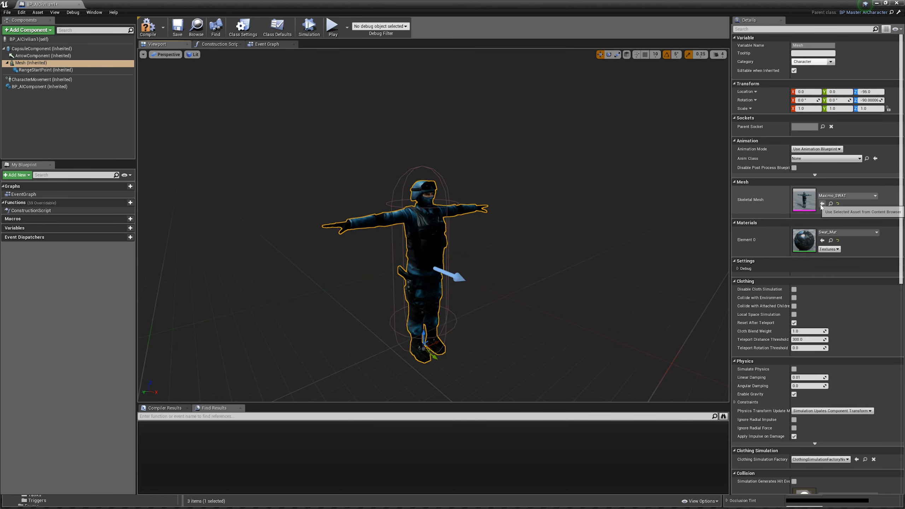
pyautogui.moveTo(384, 193)
pyautogui.mouseDown(button='right')
pyautogui.moveTo(363, 193)
pyautogui.moveTo(383, 193)
pyautogui.mouseUp(button='right')
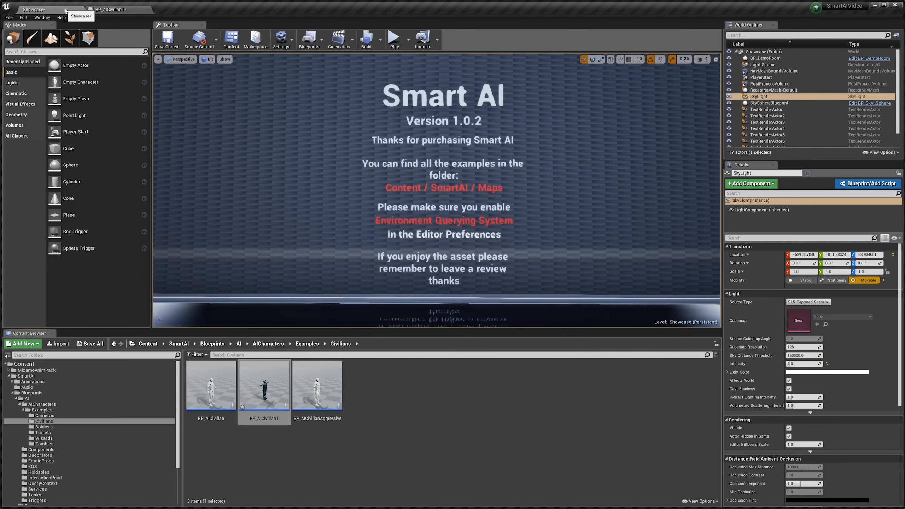
# Rename the retargeted AICharacter_AnimBP in the root Content folder as AICharacter_AnimBP_Swat
pyautogui.click(55, 363)
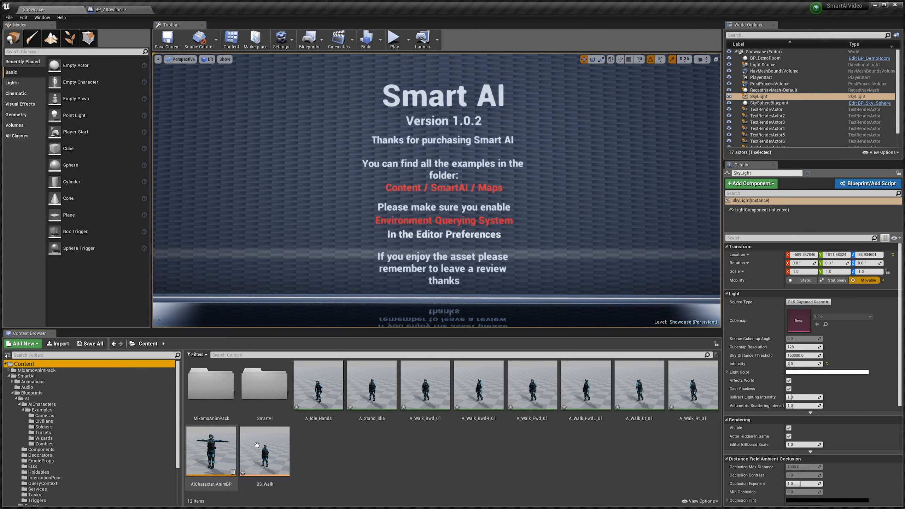
pyautogui.rightClick(208, 463)
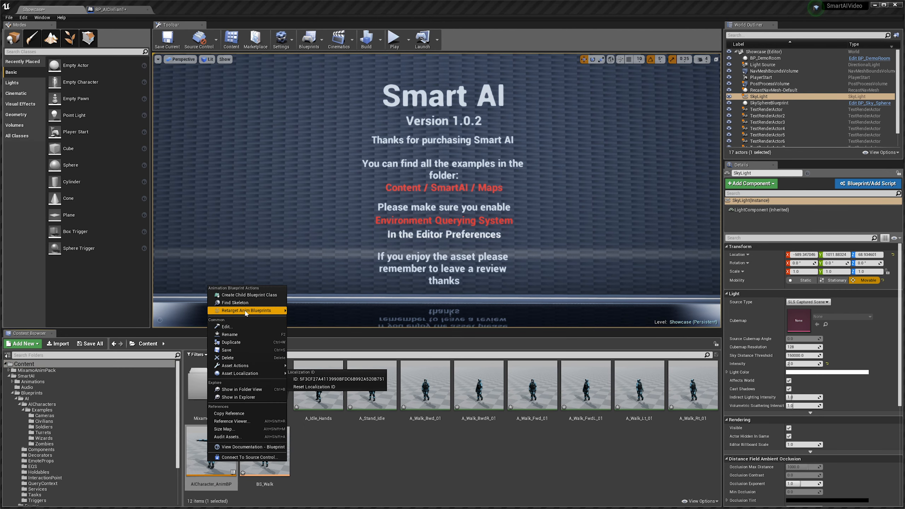
pyautogui.click(246, 336)
pyautogui.press('End')
pyautogui.write('_')
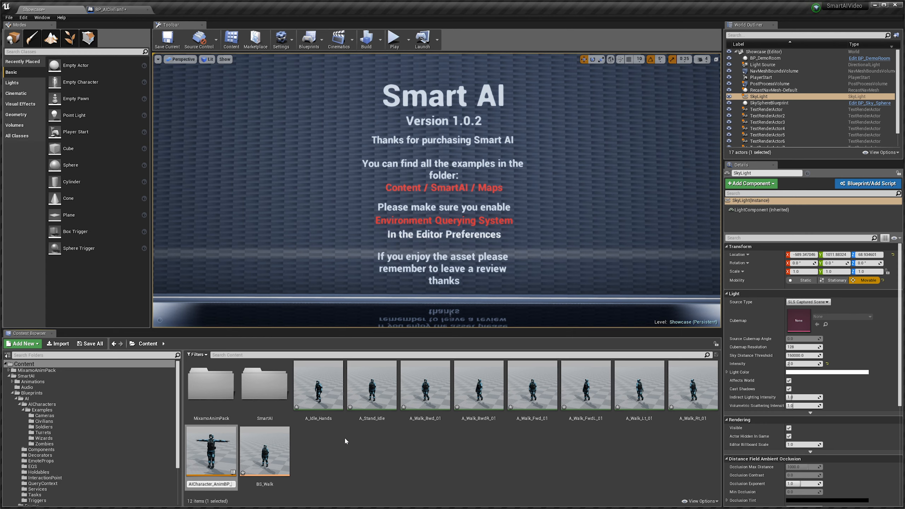
pyautogui.write('Swat')
pyautogui.press('Return')
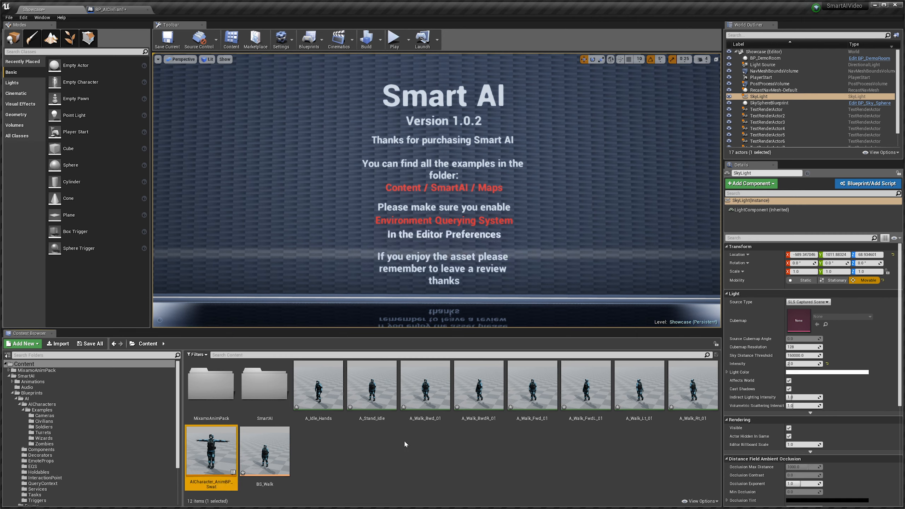
pyautogui.click(377, 446)
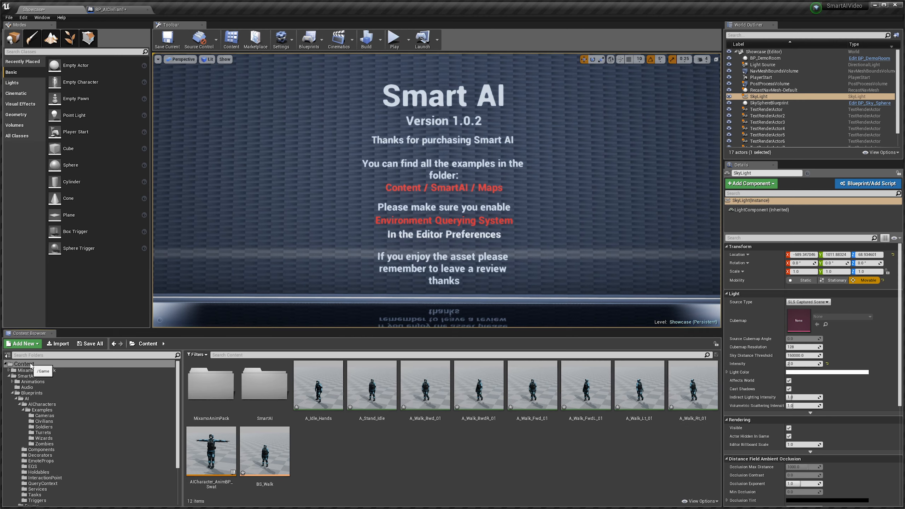
pyautogui.click(45, 365)
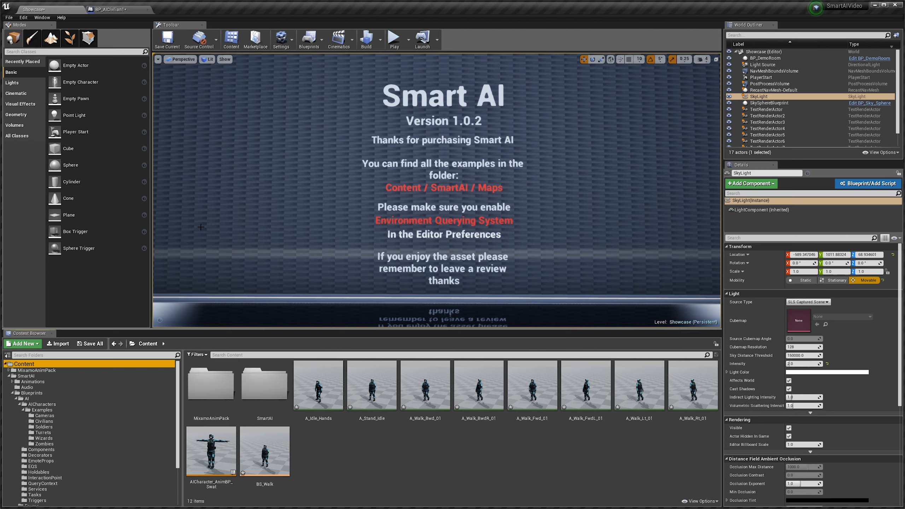
# Set the duplicated civilian's Mesh anim class to AICharacter_AnimBP_Swat, check the character's pose and close the blueprint
pyautogui.click(123, 10)
pyautogui.click(812, 164)
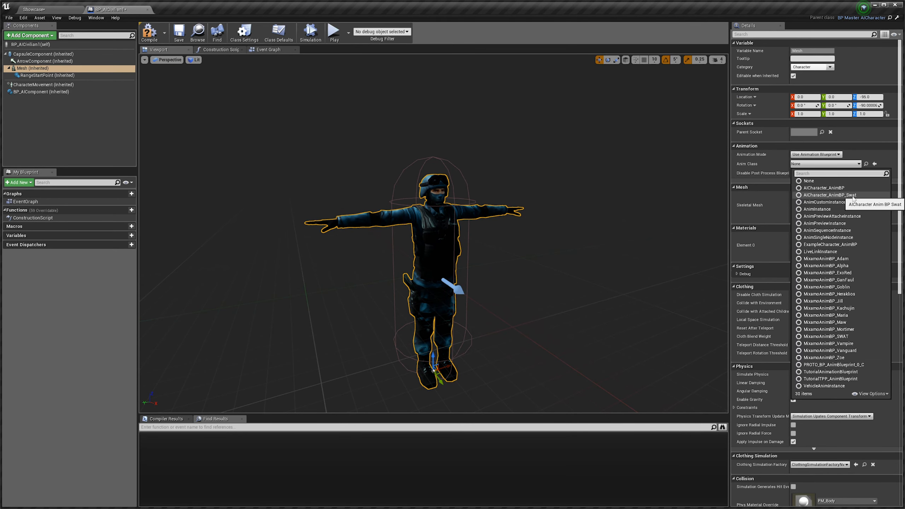
pyautogui.click(830, 195)
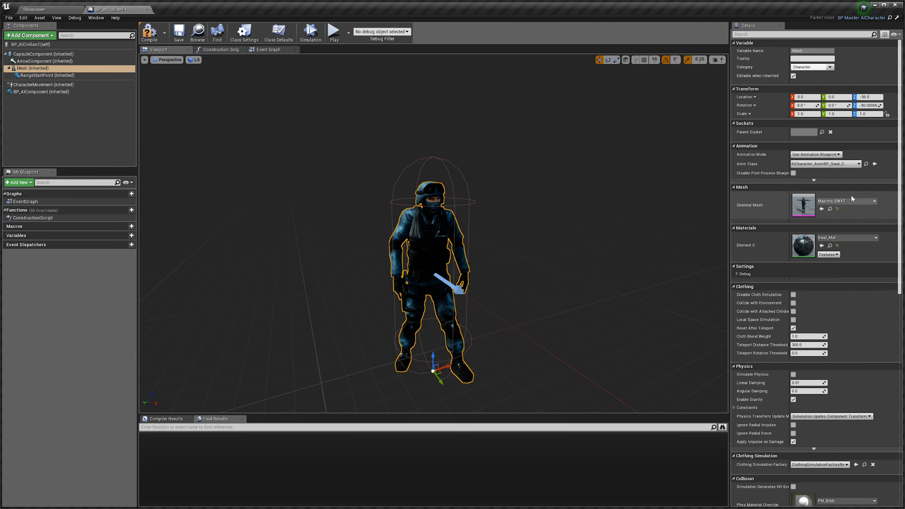
pyautogui.moveTo(584, 250); pyautogui.dragTo(538, 218, button='right')
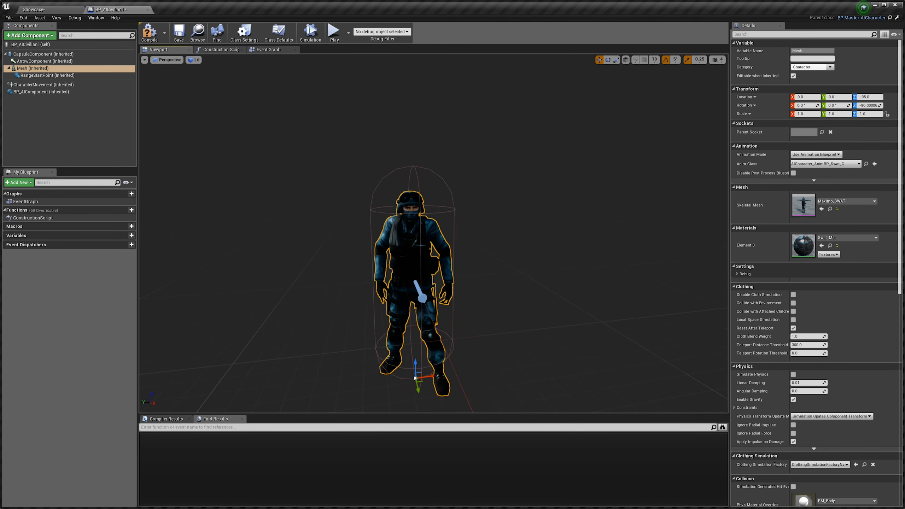
pyautogui.click(539, 218)
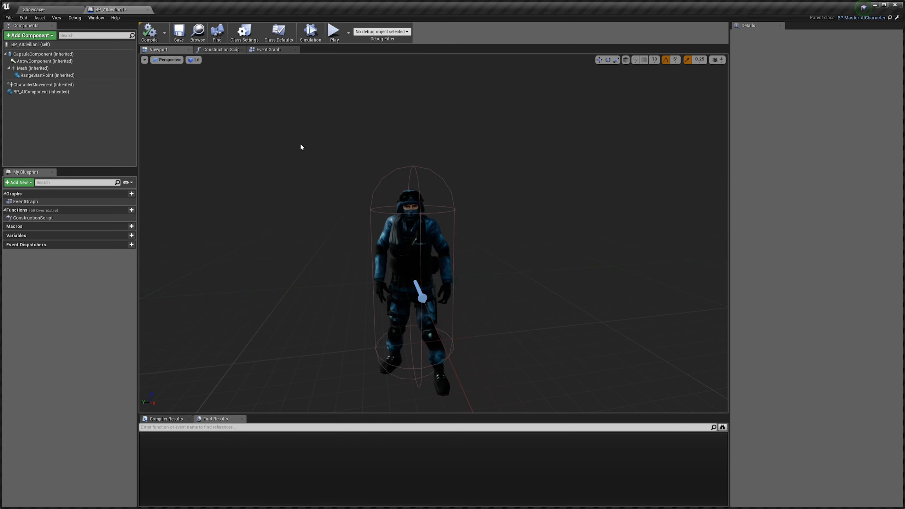
pyautogui.click(148, 9)
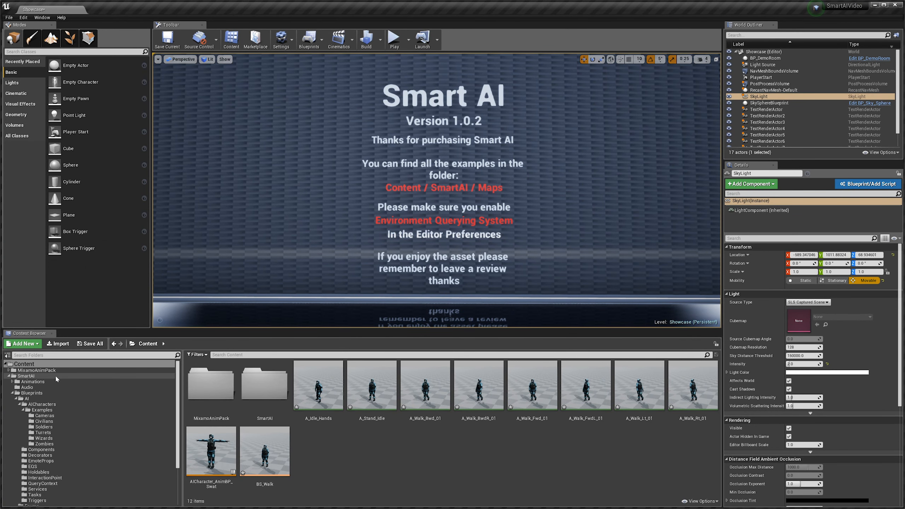
# Filter the SmartAI/Animations folder to show all Animation asset types except Animation Blueprint
pyautogui.click(35, 377)
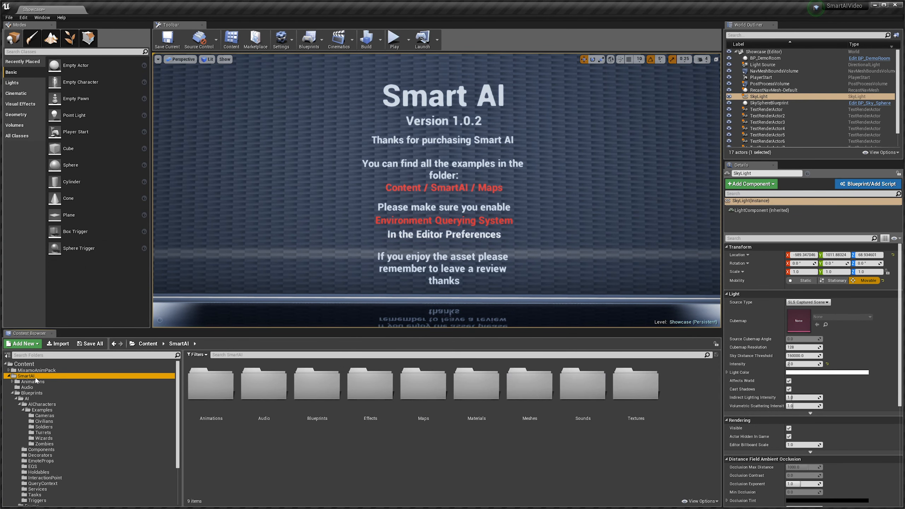
pyautogui.click(209, 391)
pyautogui.doubleClick(209, 391)
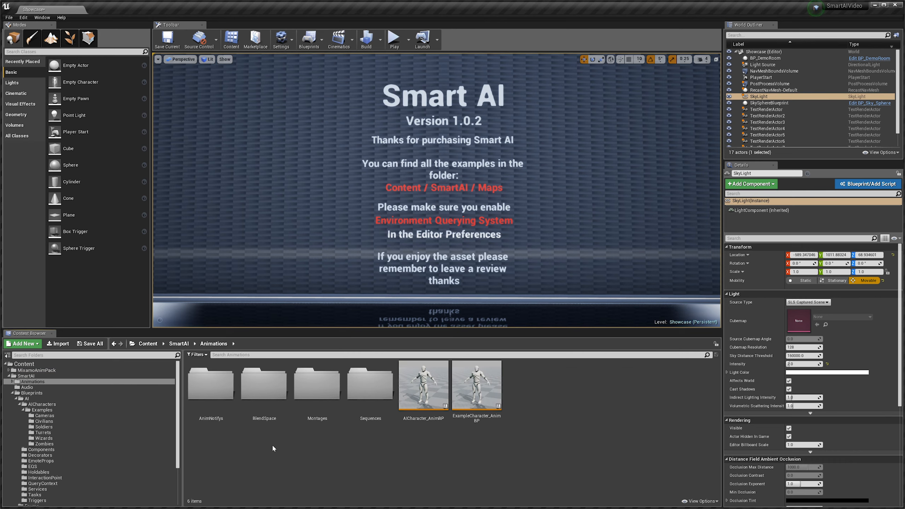
pyautogui.click(202, 354)
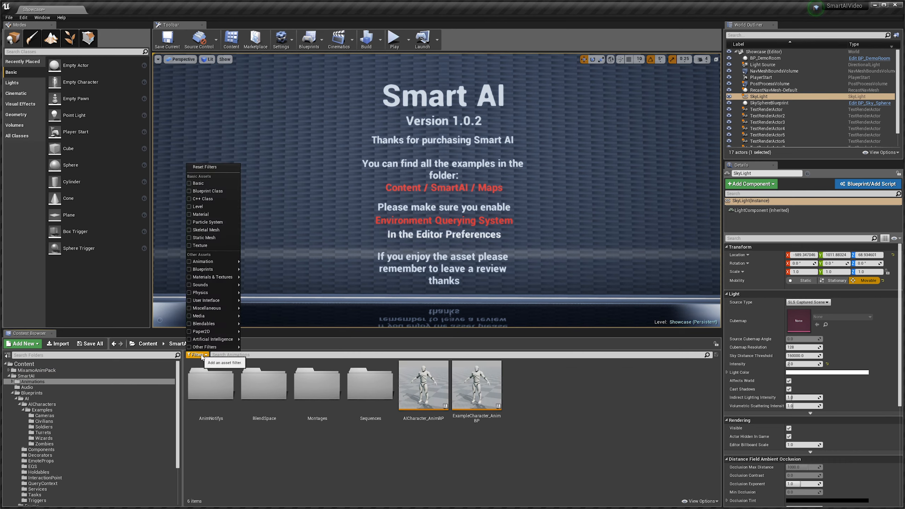
pyautogui.click(195, 262)
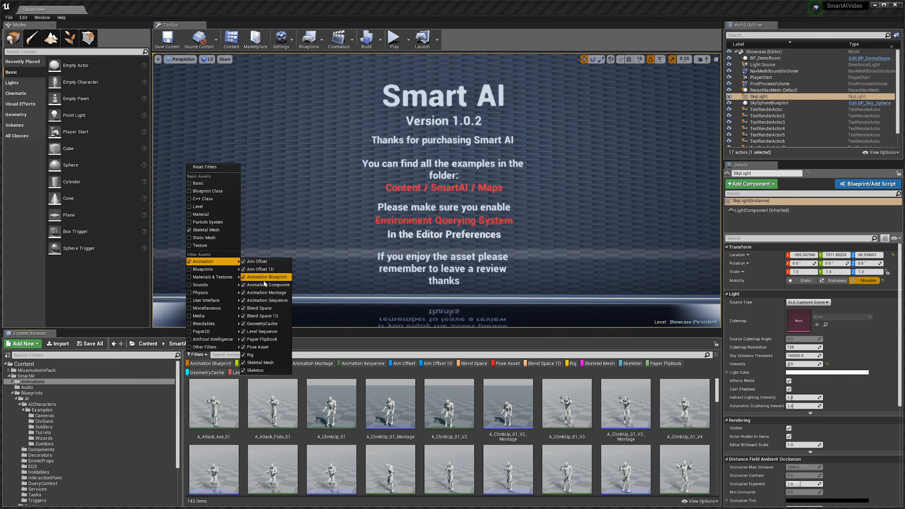
pyautogui.click(244, 278)
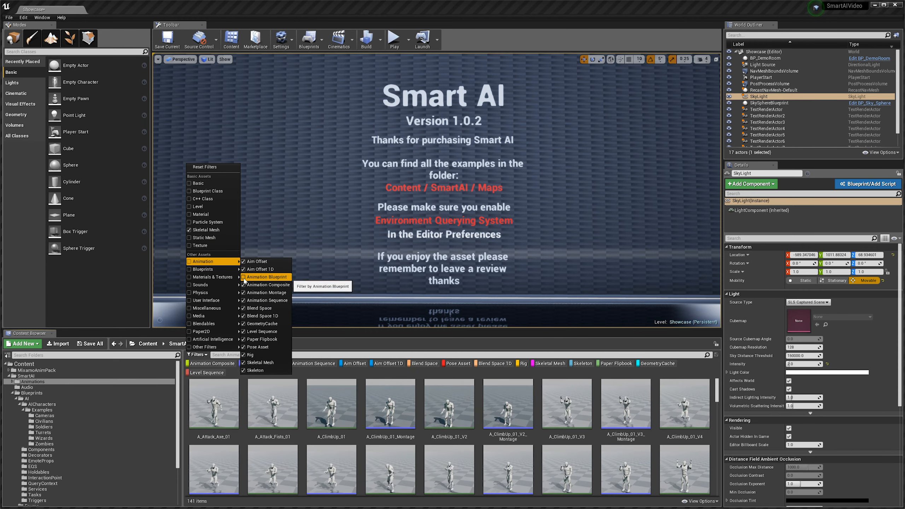
# Duplicate all the filtered animation assets and retarget them to SWAT_Skeleton
pyautogui.click(338, 417)
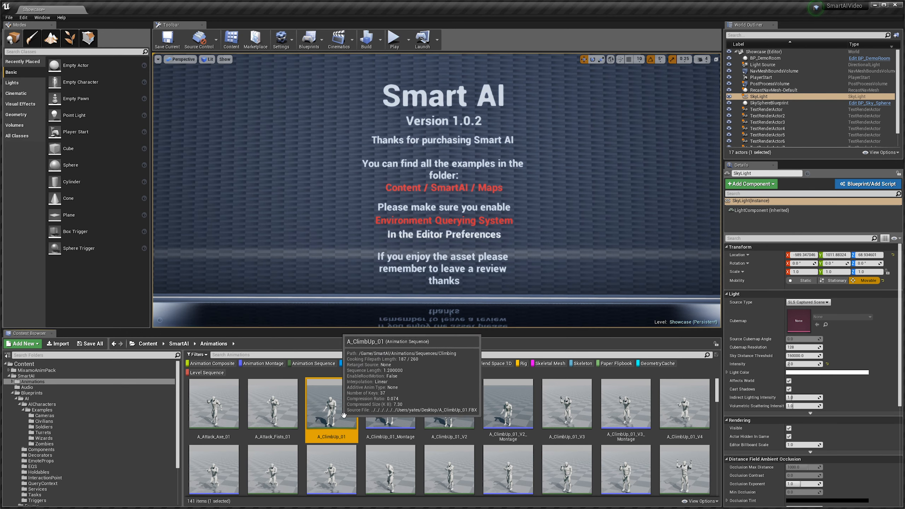
pyautogui.hotkey('ctrl', 'a')
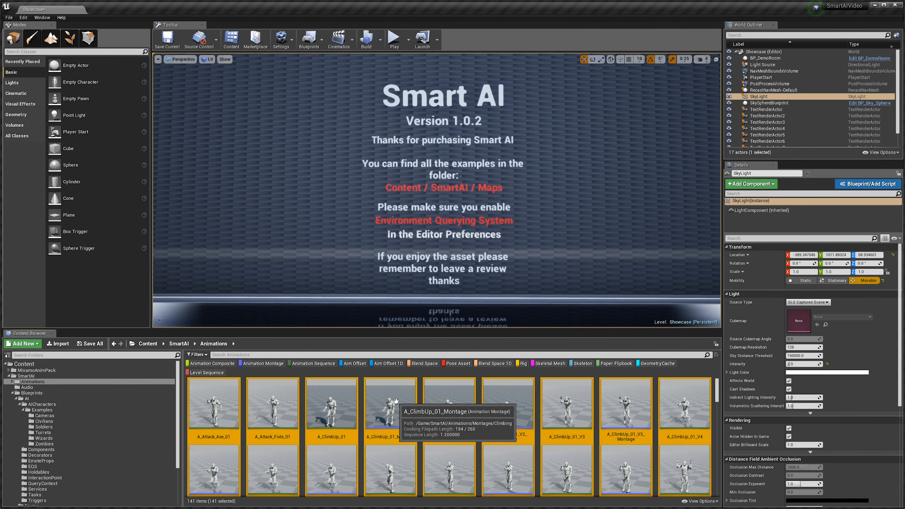
pyautogui.rightClick(399, 401)
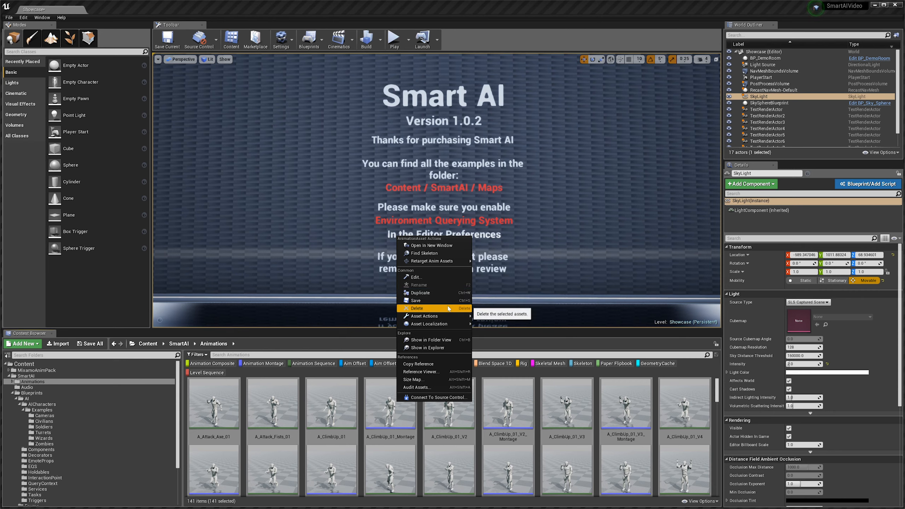
pyautogui.moveTo(447, 262)
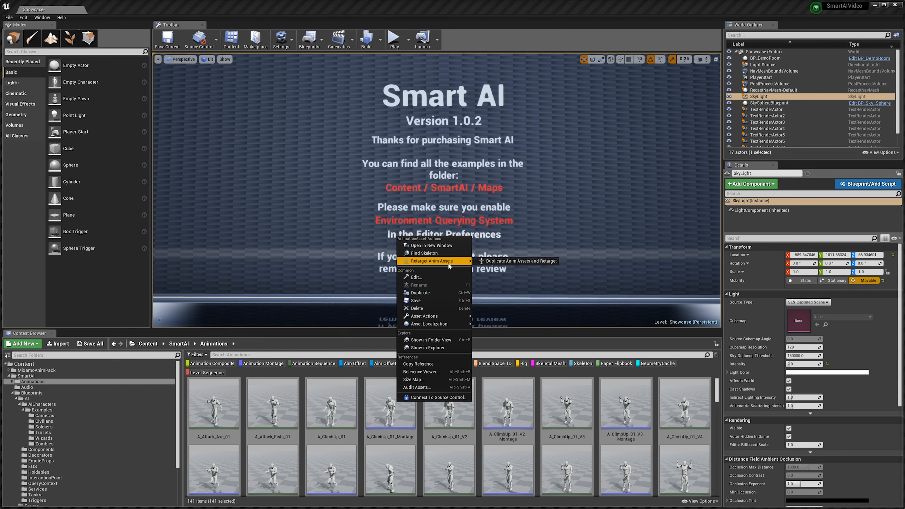
pyautogui.click(501, 262)
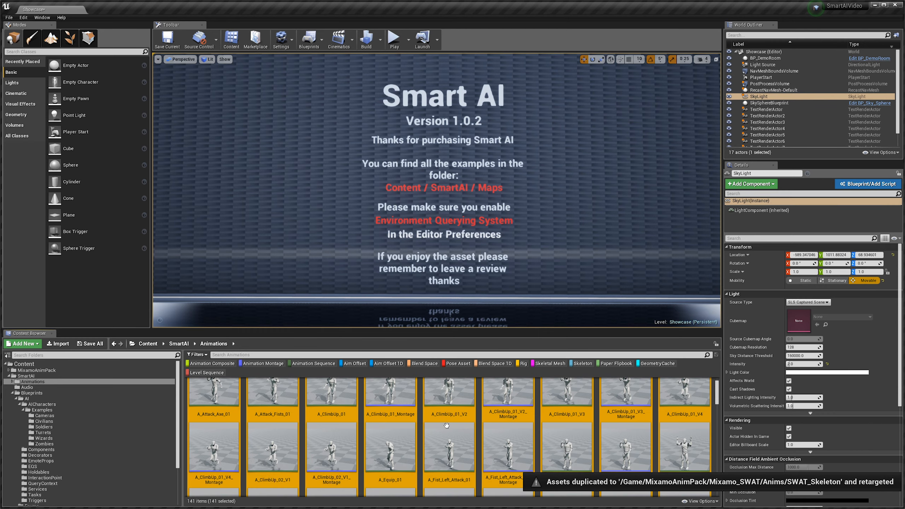
# Remove all asset filters in the root Content folder and look through the retargeted SWAT animations
pyautogui.click(35, 363)
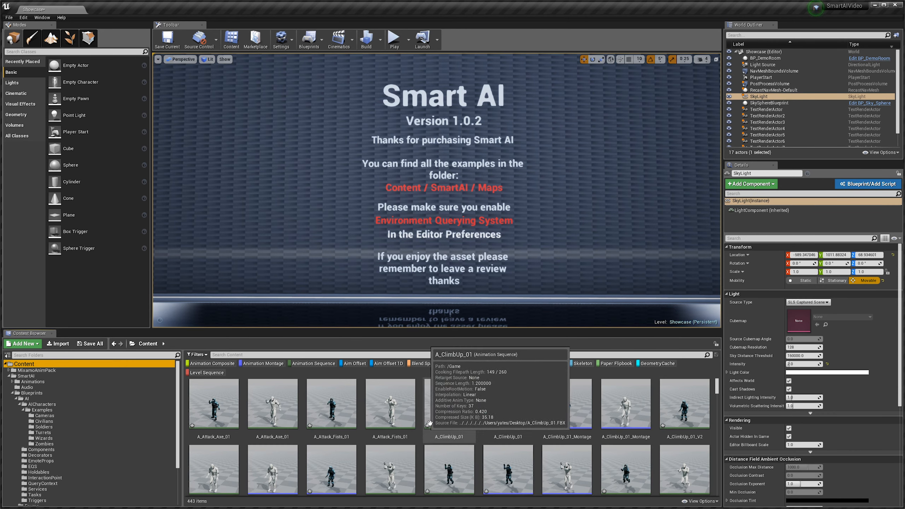
pyautogui.rightClick(201, 367)
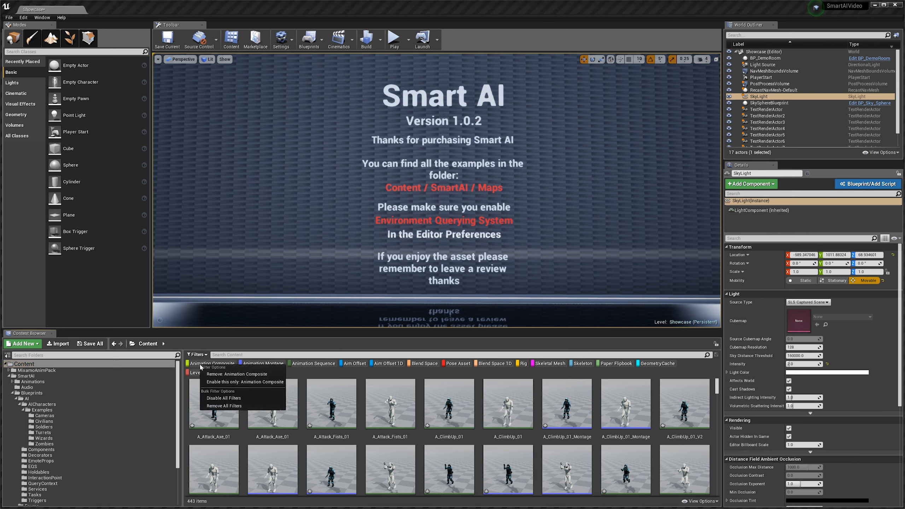
pyautogui.click(224, 407)
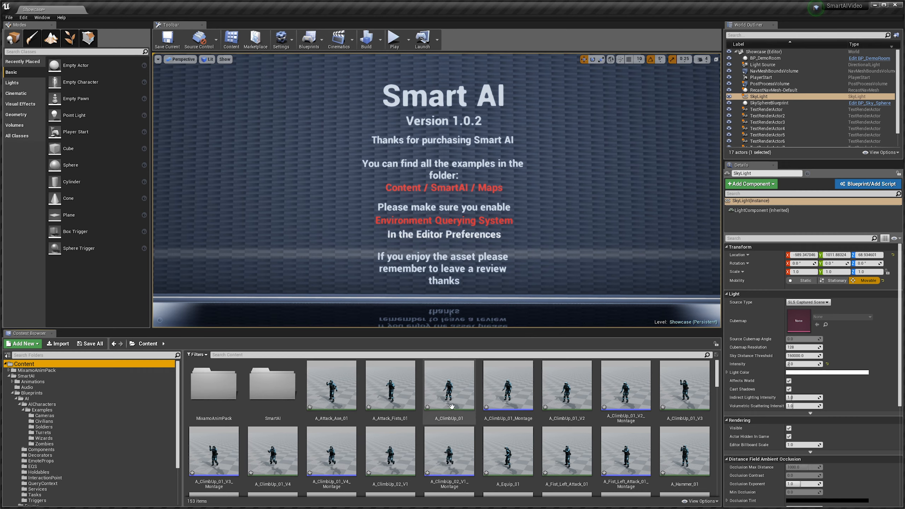
pyautogui.scroll(-15, 401, 393)
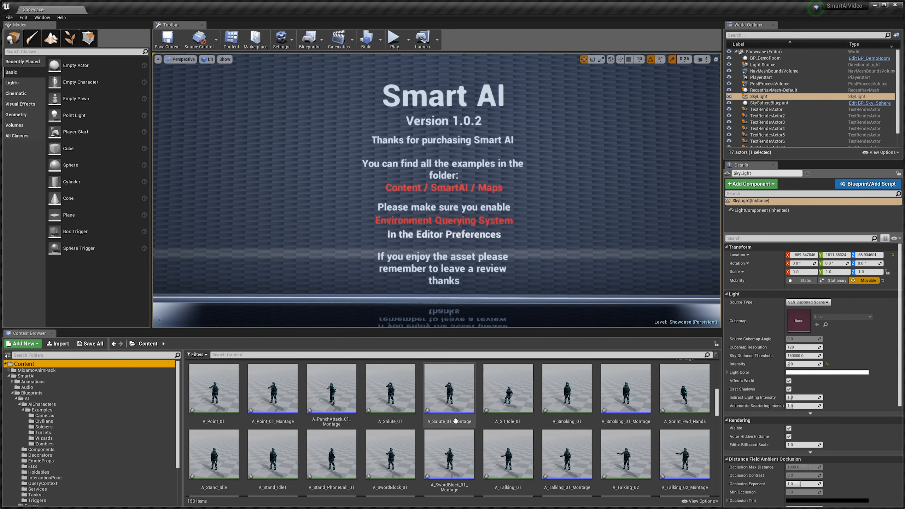
# Open the duplicated BP_AICivilian1 blueprint from the Examples/Civilians folder and show its character in the viewport
pyautogui.scroll(-10, 463, 422)
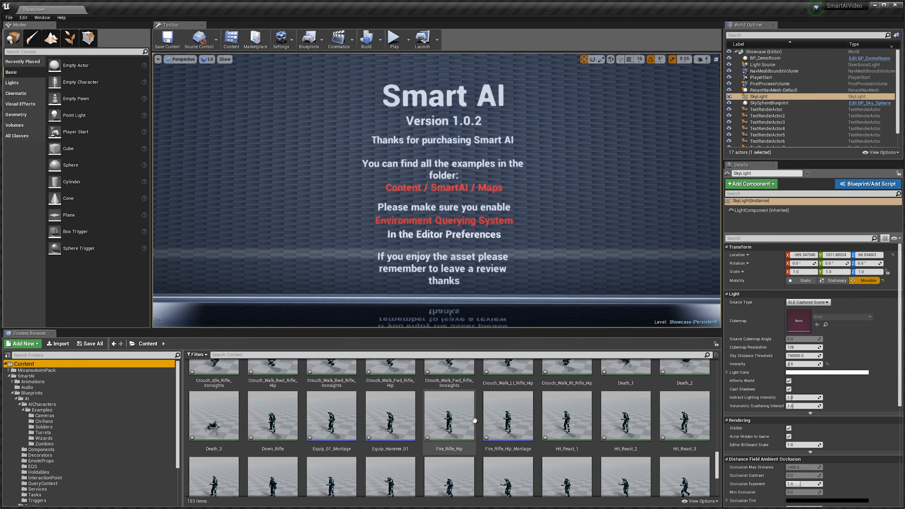
pyautogui.scroll(5, 478, 398)
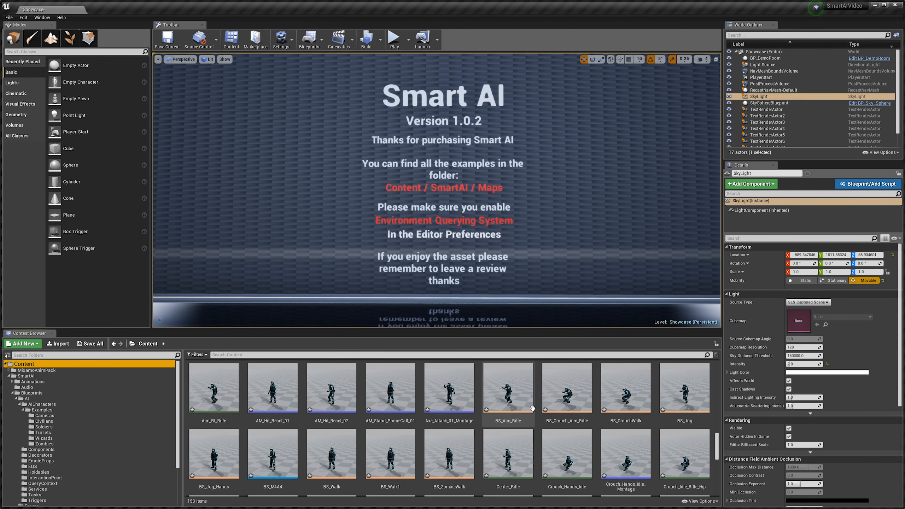
pyautogui.scroll(5, 532, 409)
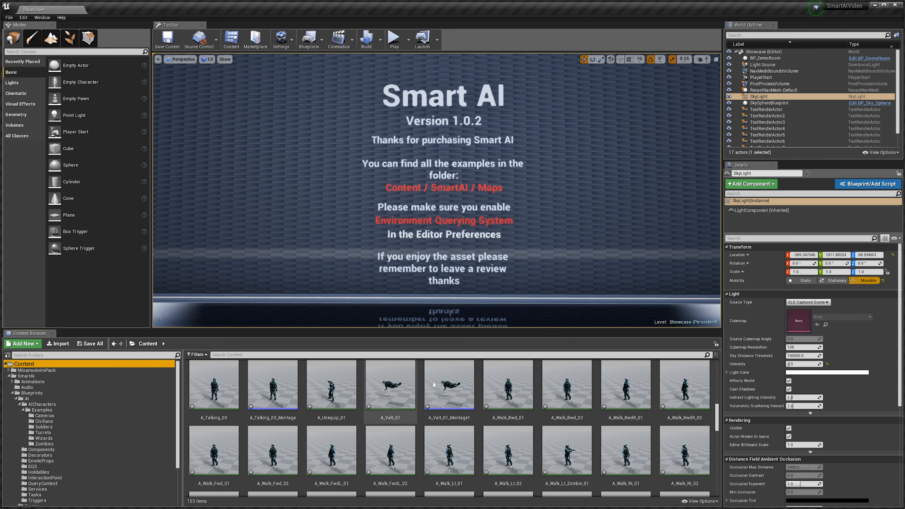
pyautogui.scroll(5, 455, 399)
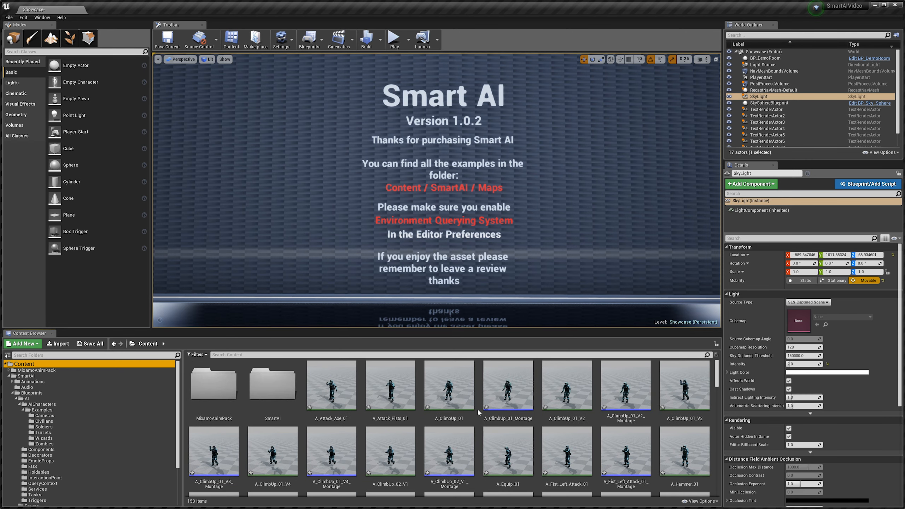
pyautogui.click(65, 393)
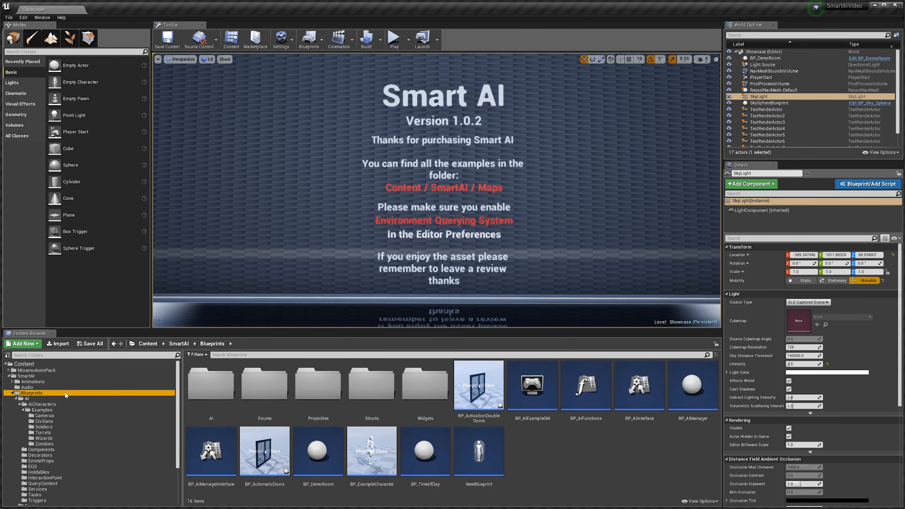
pyautogui.doubleClick(204, 389)
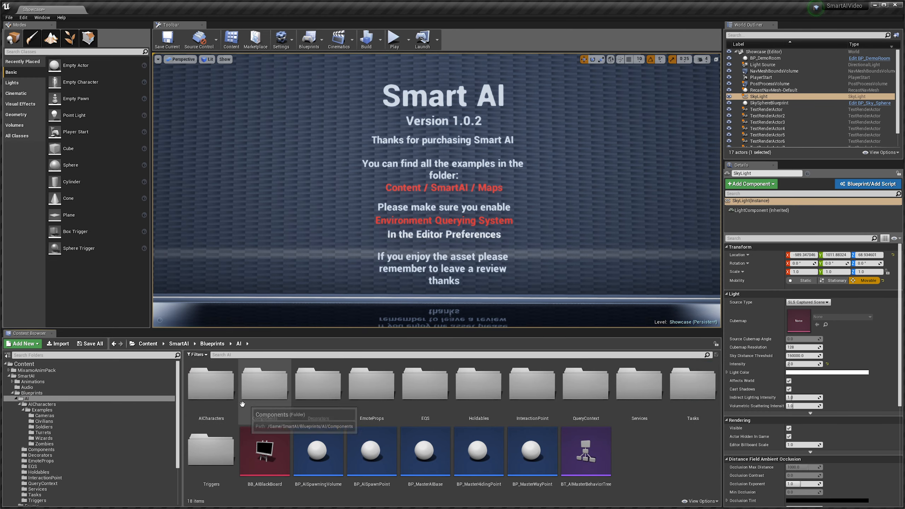
pyautogui.doubleClick(214, 390)
pyautogui.doubleClick(218, 401)
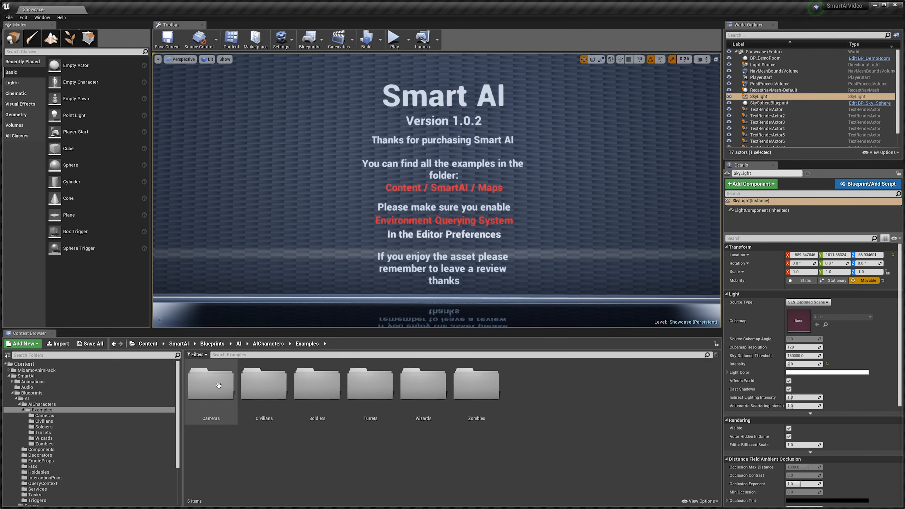
pyautogui.doubleClick(264, 390)
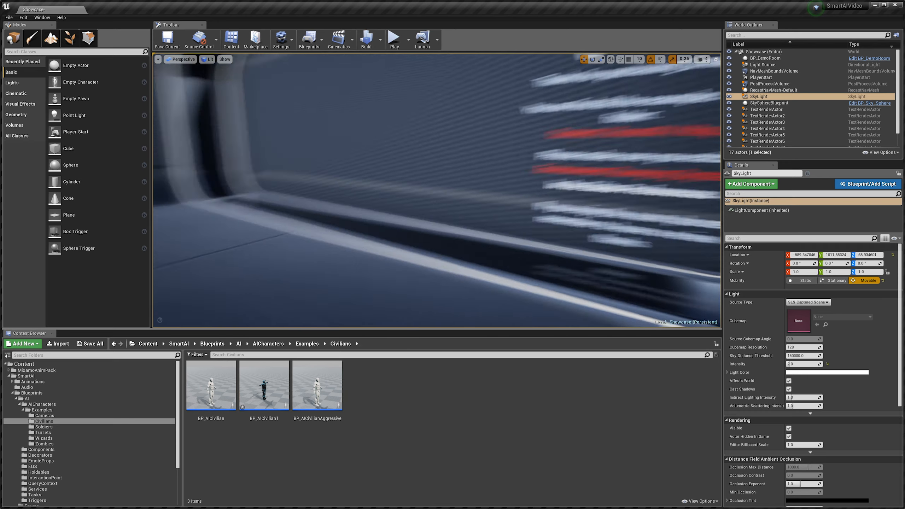
pyautogui.doubleClick(264, 386)
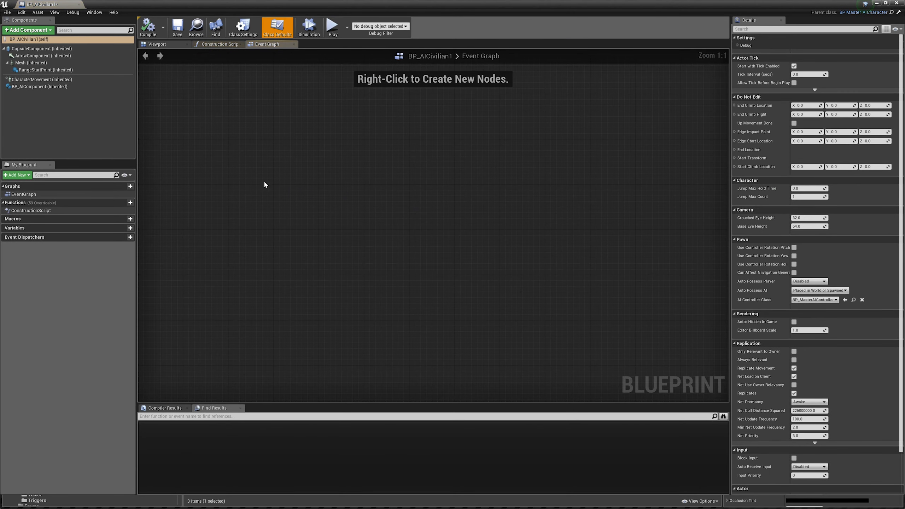
pyautogui.click(167, 45)
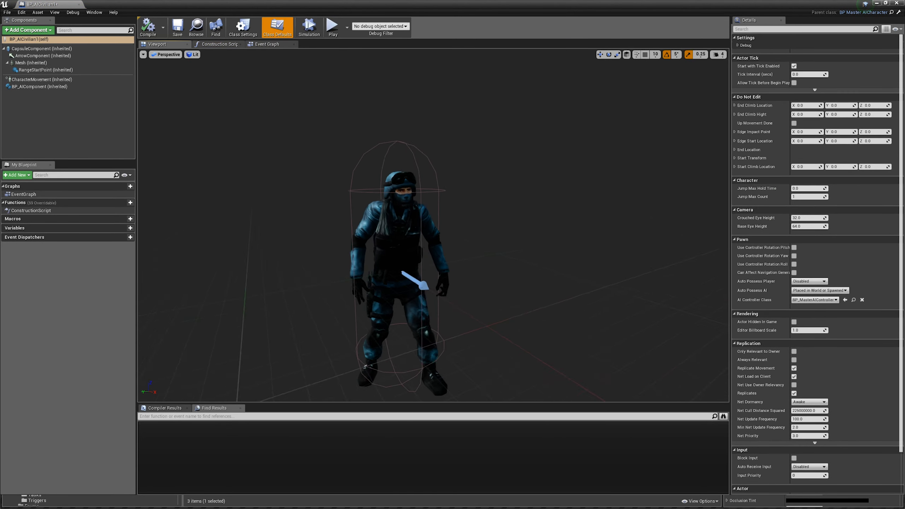
# Select BP_AIComponent, widen its details, collapse the Do Not Edit category and filter the properties by "default"
pyautogui.click(42, 86)
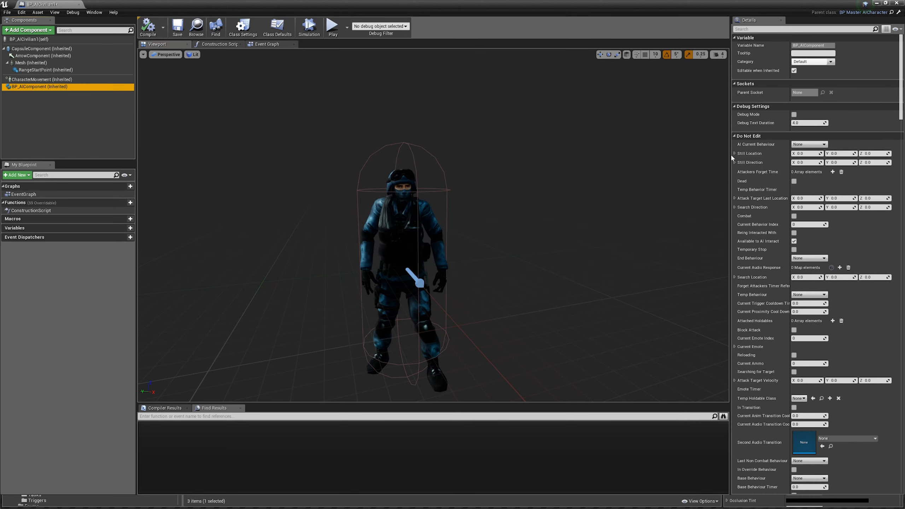
pyautogui.moveTo(730, 154); pyautogui.dragTo(582, 163)
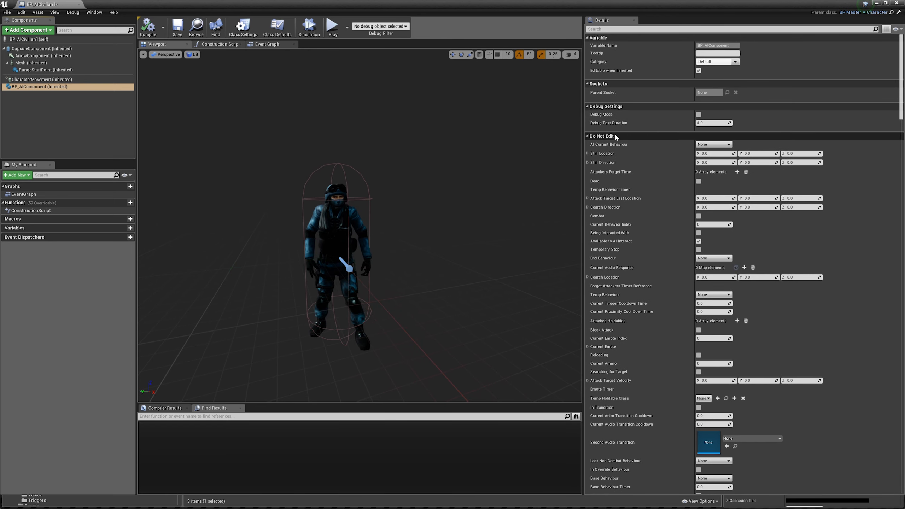
pyautogui.click(601, 136)
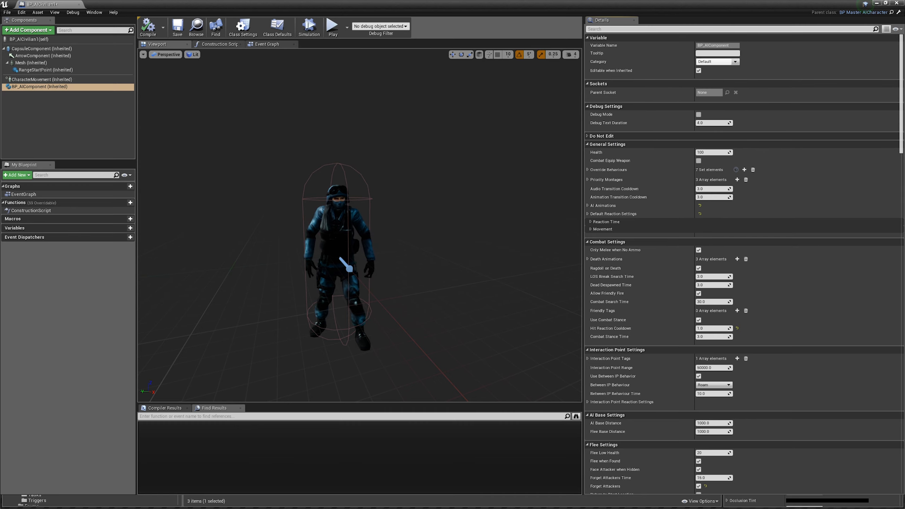
pyautogui.write('default')
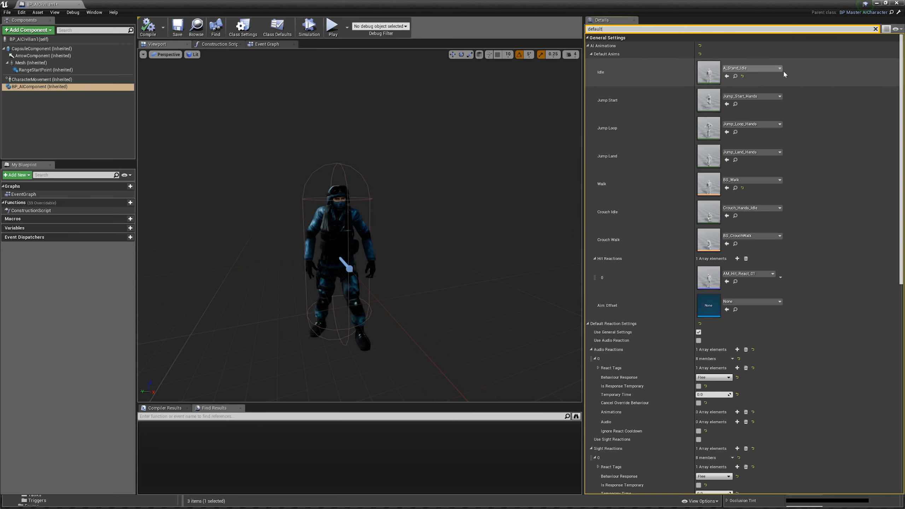
# Assign the retargeted SWAT versions of A_Stand_Idle, Jump_Start_Hands, Jump_Loop_Hands and Jump_Land_Hands to the matching idle and jump slots of Default Anims
pyautogui.click(766, 70)
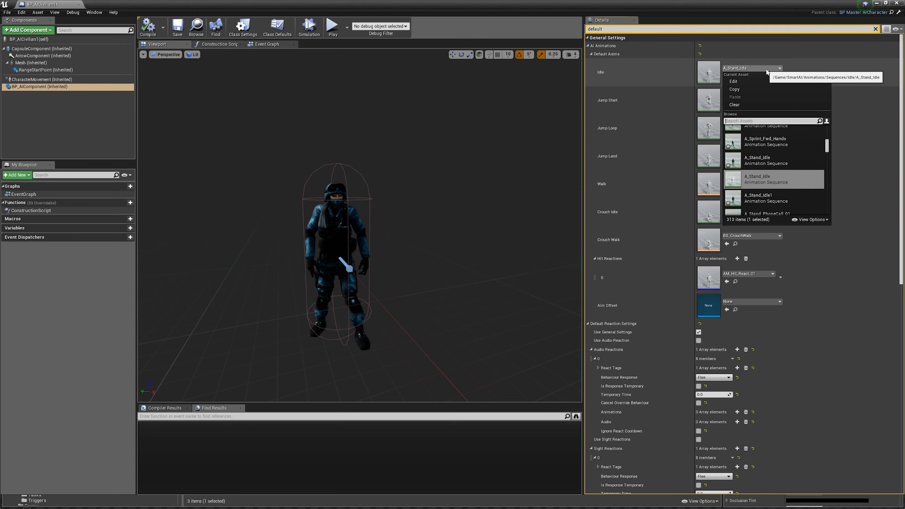
pyautogui.click(780, 161)
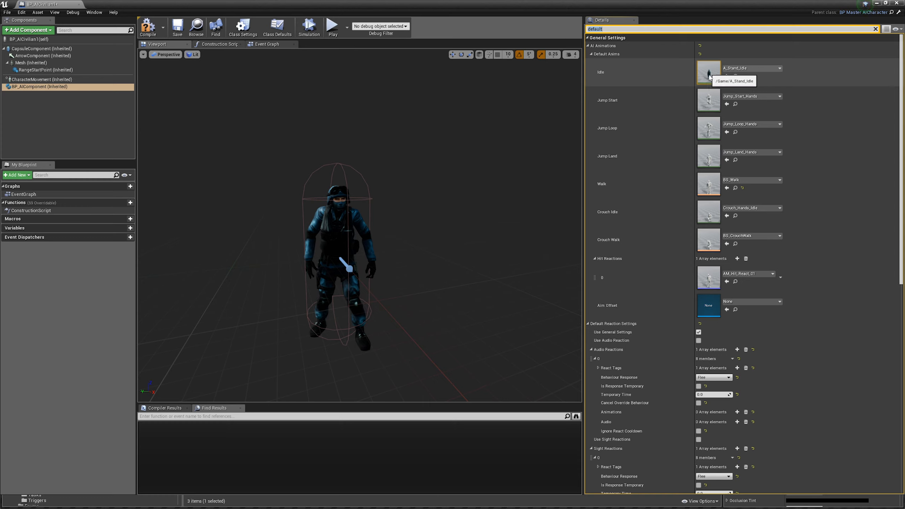
pyautogui.click(752, 99)
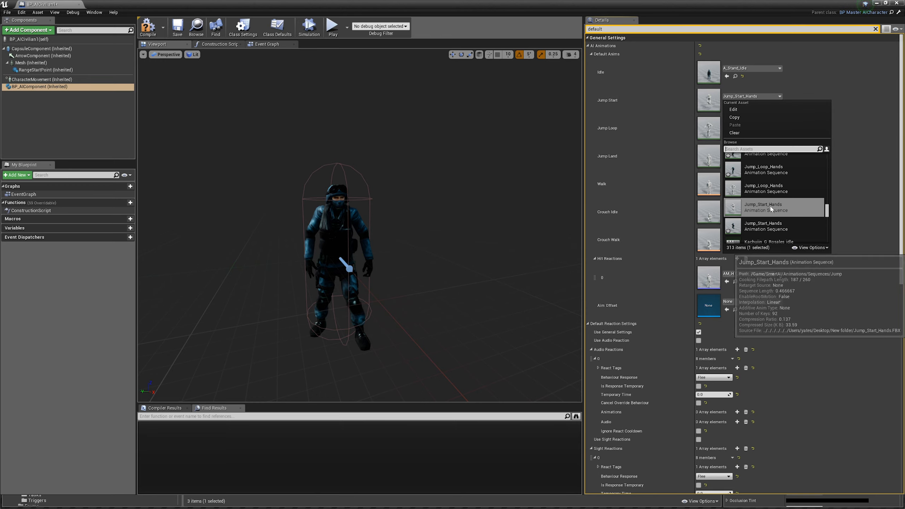
pyautogui.click(766, 226)
pyautogui.click(751, 124)
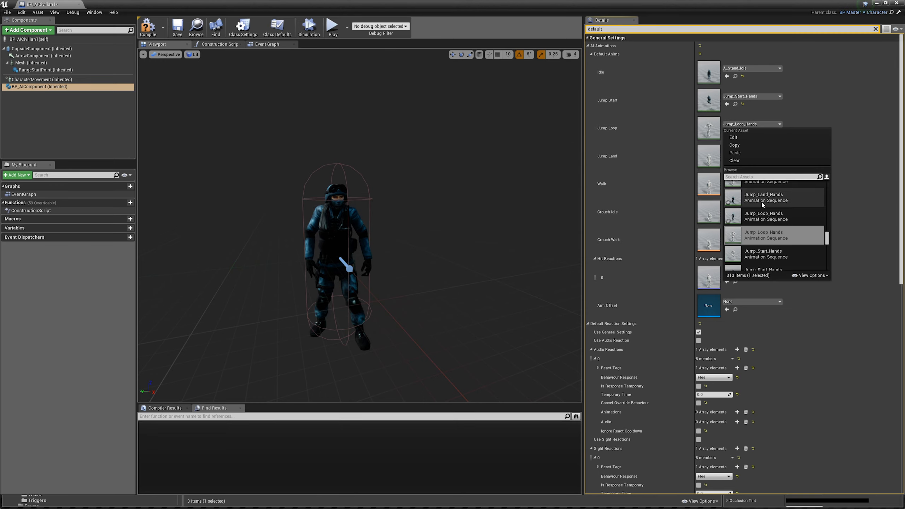
pyautogui.click(766, 216)
pyautogui.click(752, 152)
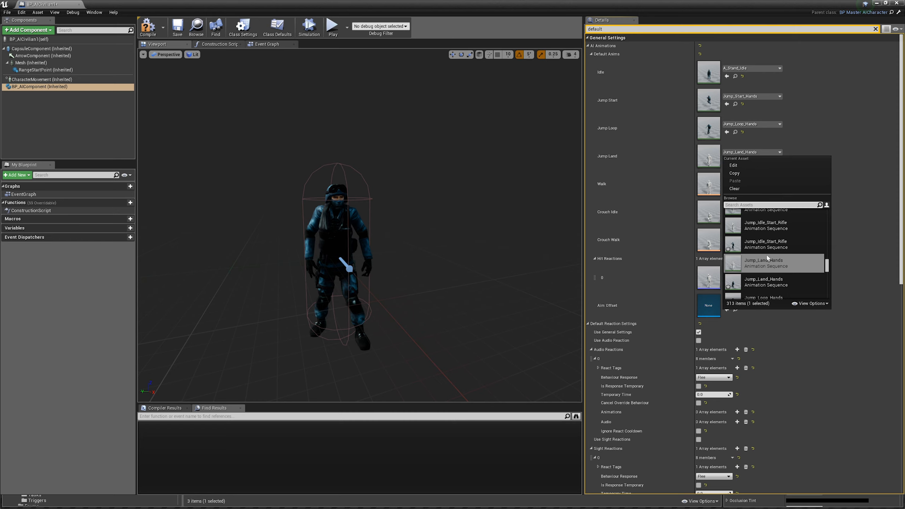
pyautogui.click(771, 284)
# Set Default Anims' Walk, Crouch Idle, Crouch Walk and Hit Reaction to the SWAT versions of BS_Walk, Crouch_Hands_Idle, BS_CrouchWalk and AM_Hit_React_01
pyautogui.click(751, 180)
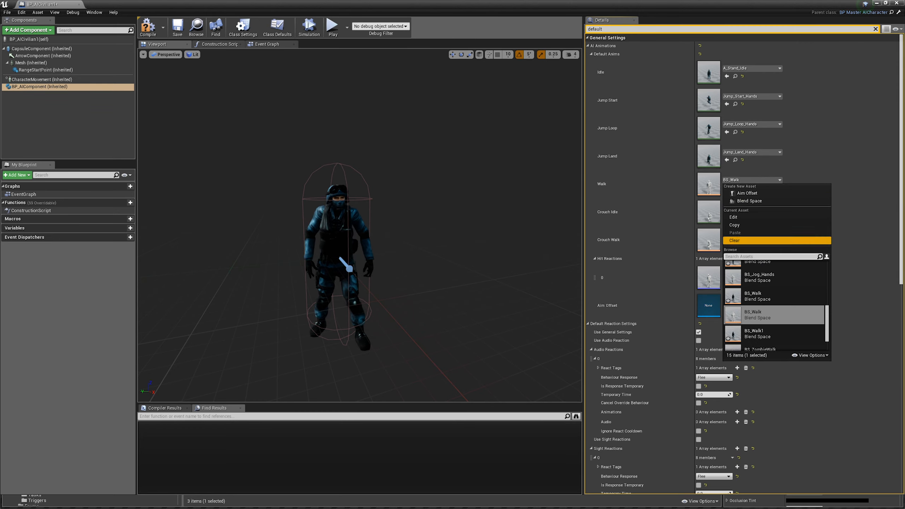
pyautogui.click(762, 294)
pyautogui.click(751, 208)
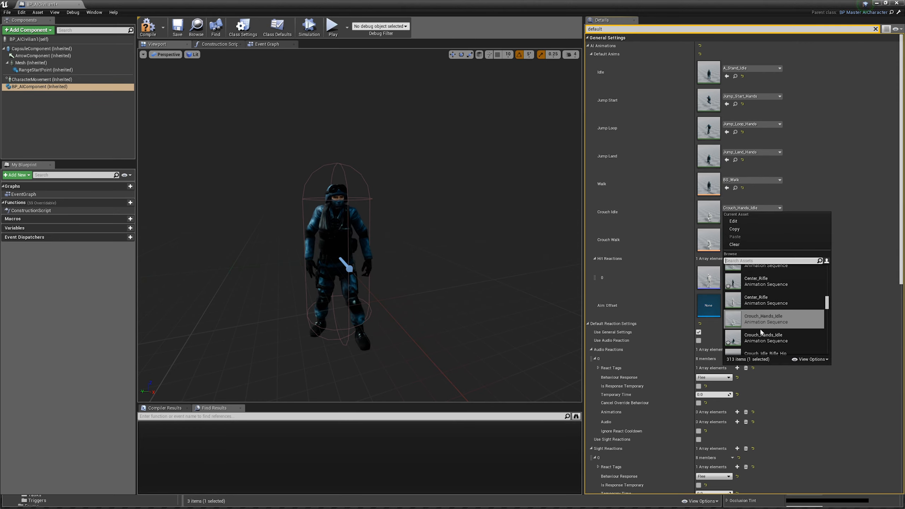
pyautogui.click(761, 341)
pyautogui.click(751, 235)
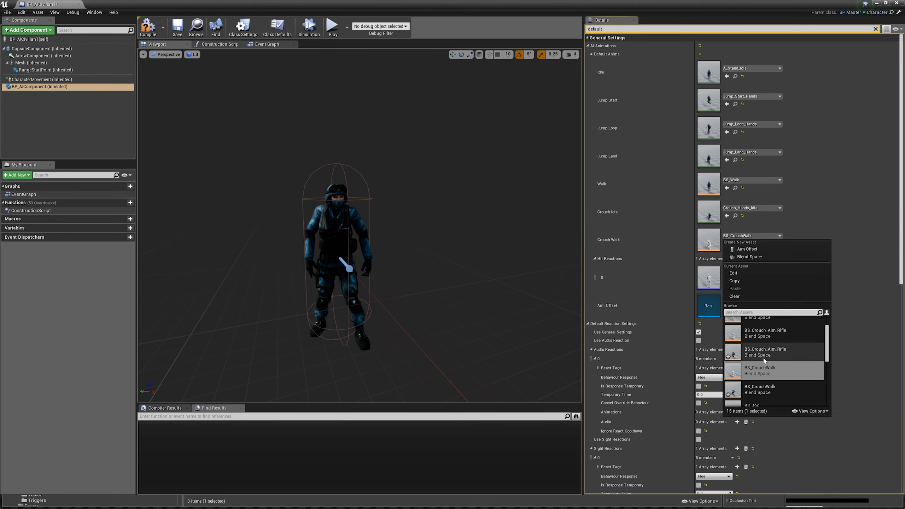
pyautogui.click(766, 389)
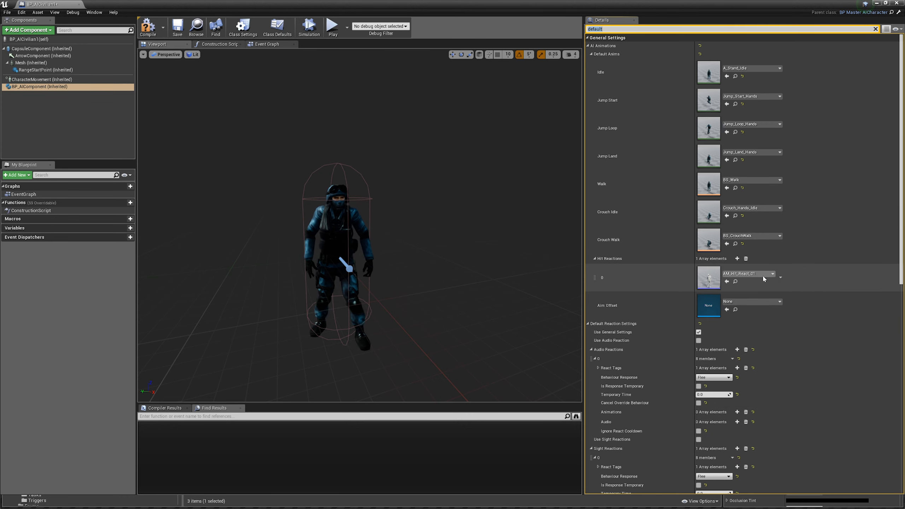
pyautogui.click(763, 277)
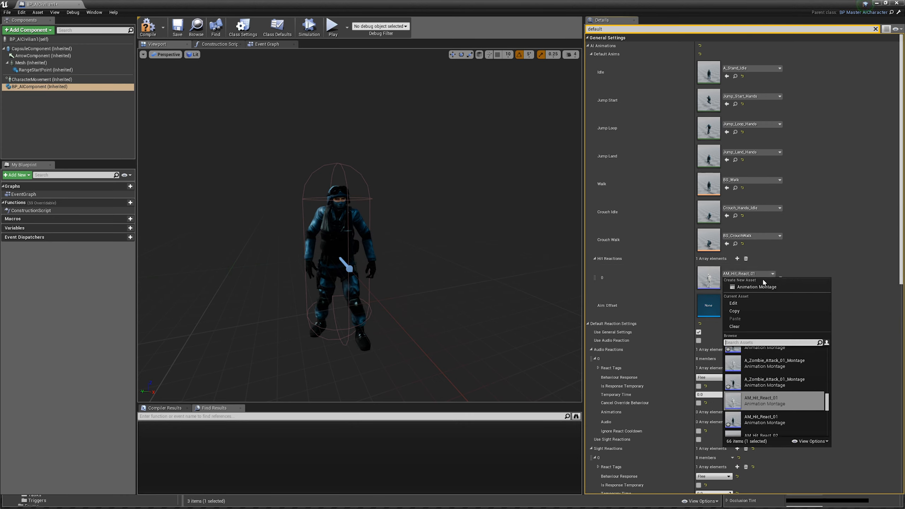
pyautogui.click(765, 418)
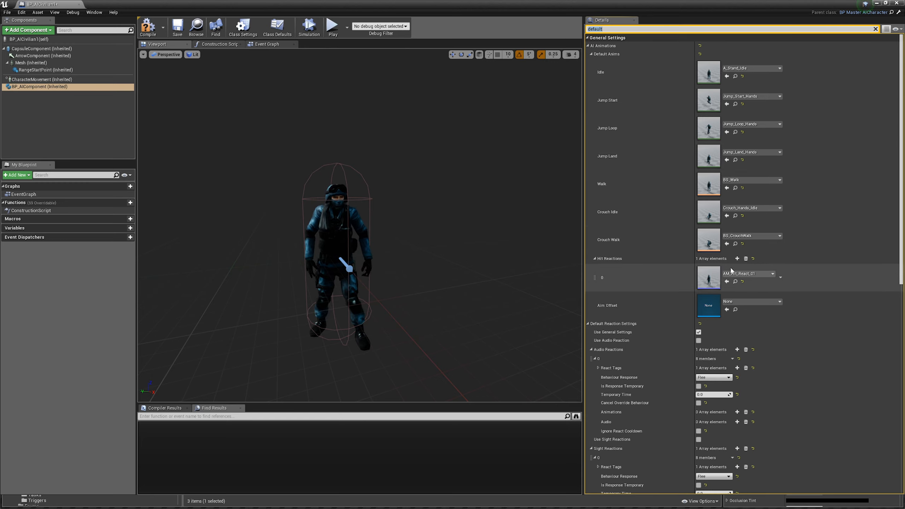
# Copy the whole Default Anims group of the AI component
pyautogui.rightClick(608, 57)
pyautogui.click(603, 56)
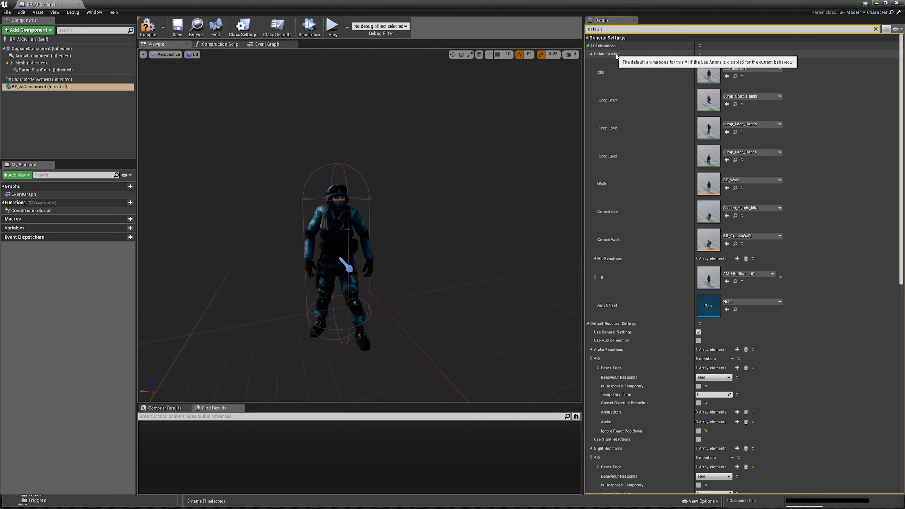
pyautogui.rightClick(614, 56)
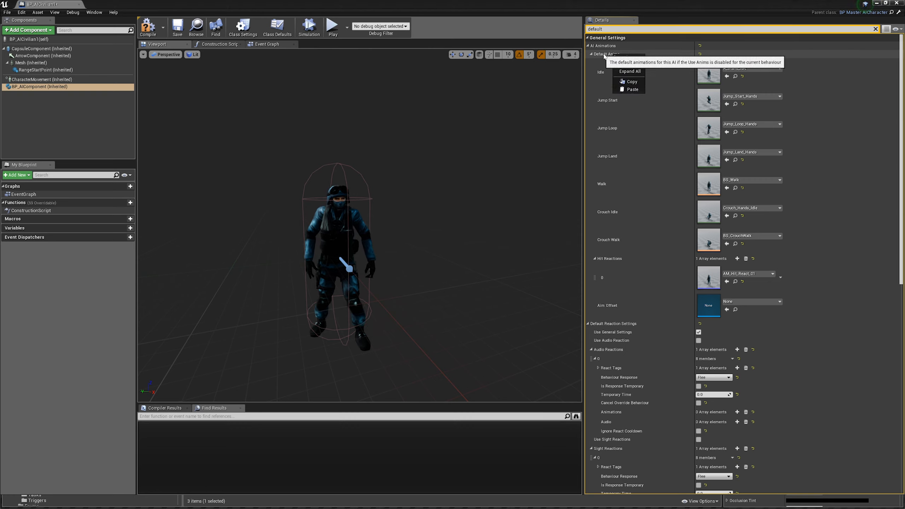
pyautogui.click(630, 82)
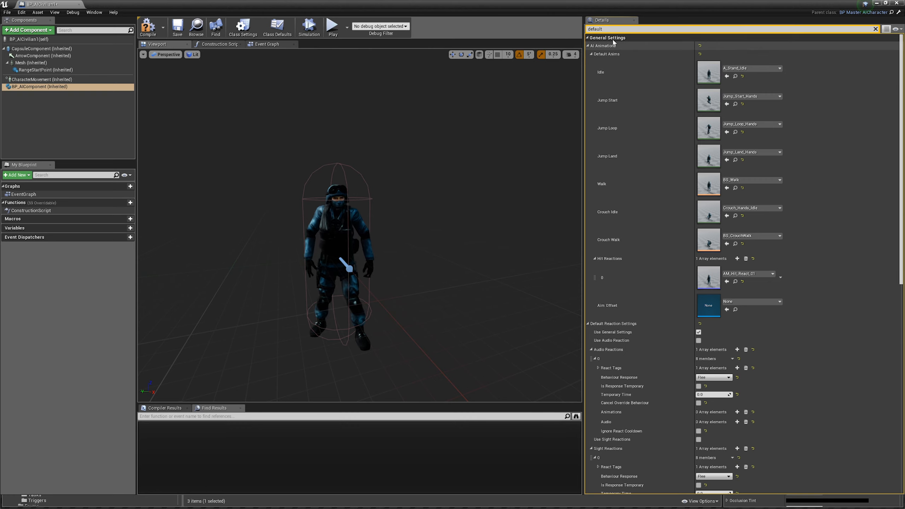
# Filter the properties by "ai animation", paste the copied animation set into Flee Anims and collapse the Default and Flee groups
pyautogui.write('ai animation')
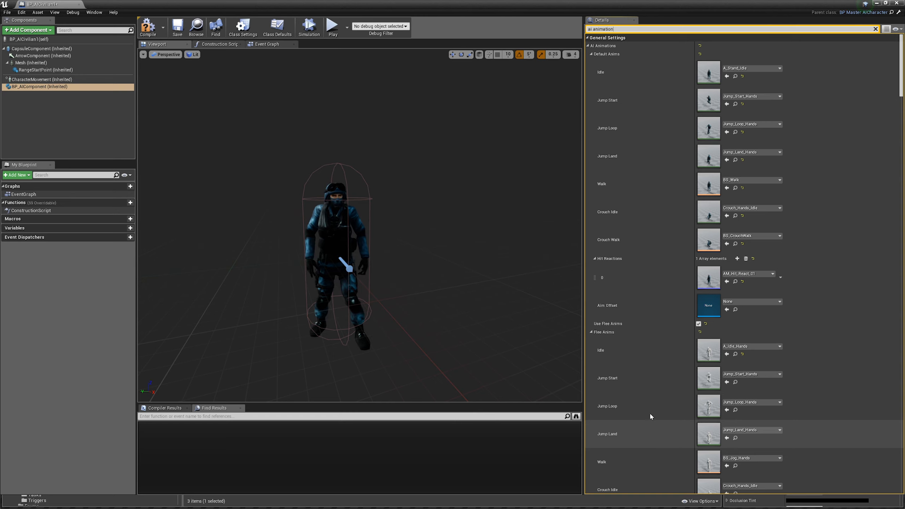
pyautogui.click(590, 53)
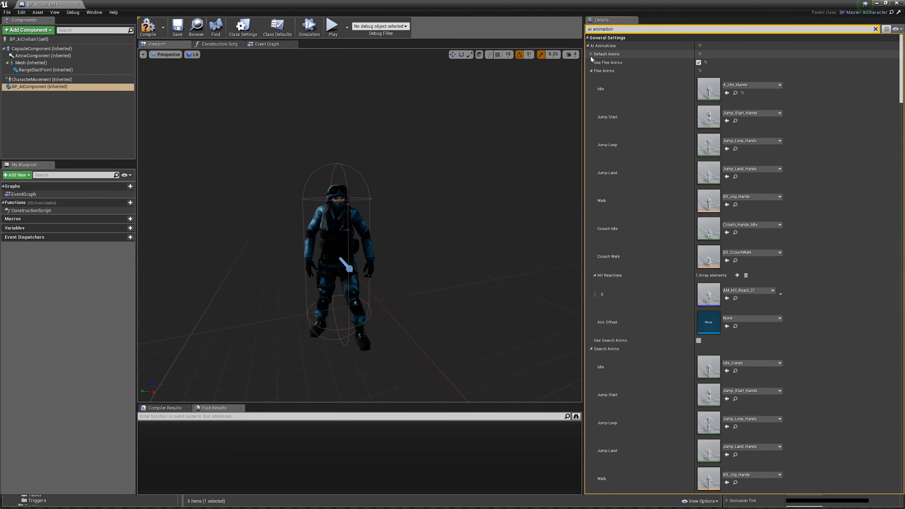
pyautogui.rightClick(601, 74)
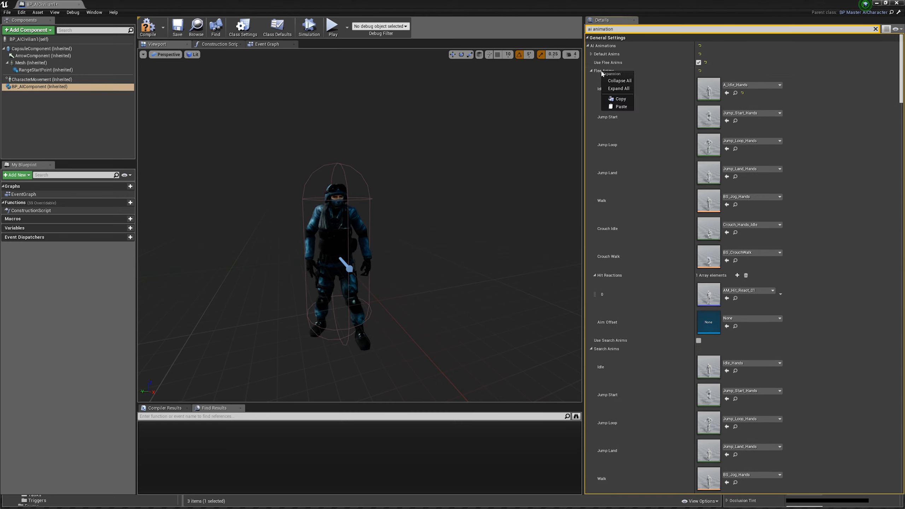
pyautogui.click(620, 107)
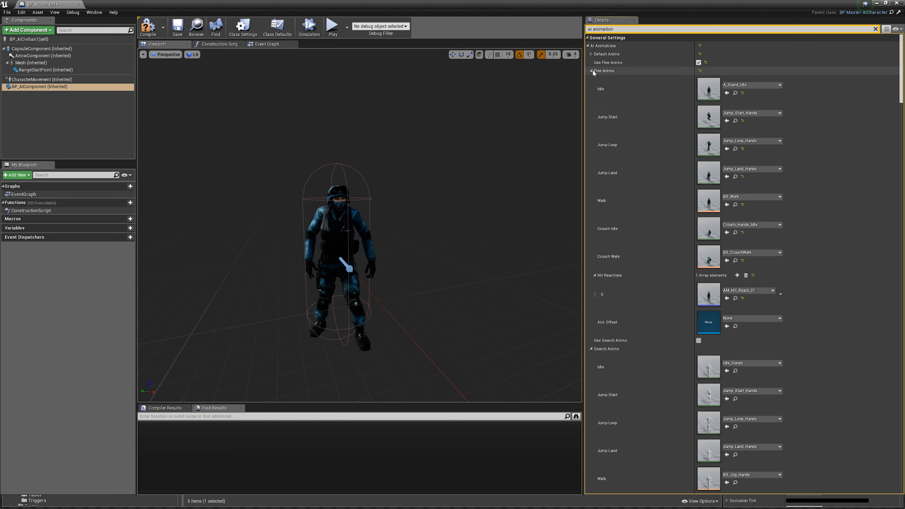
pyautogui.click(591, 70)
# Paste the copied SWAT animation set into Search Anims and Way Point Anims, collapsing both groups
pyautogui.rightClick(605, 88)
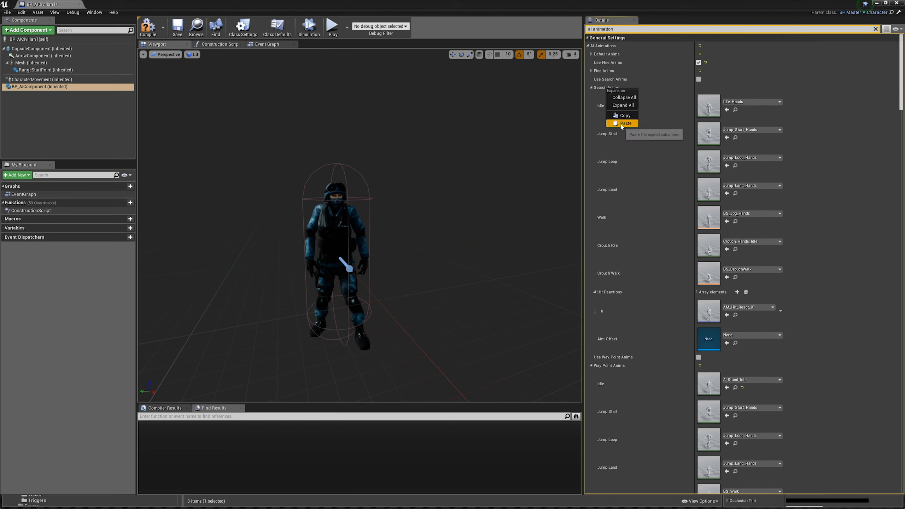
pyautogui.click(621, 124)
pyautogui.click(591, 87)
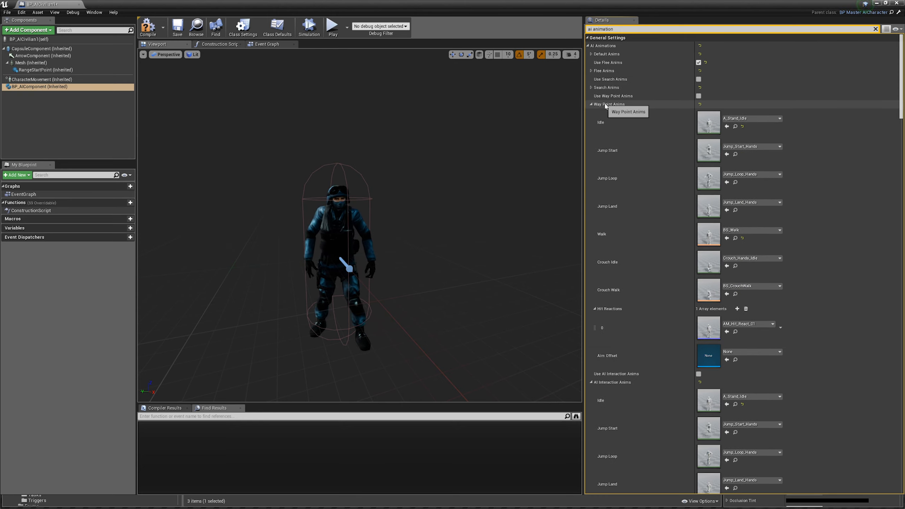
pyautogui.rightClick(602, 104)
pyautogui.click(622, 139)
pyautogui.click(591, 104)
# Paste the copied animation set into AI Interaction Anims, Range Attack Anims and Melee Attack Anims, collapsing each group
pyautogui.rightClick(604, 121)
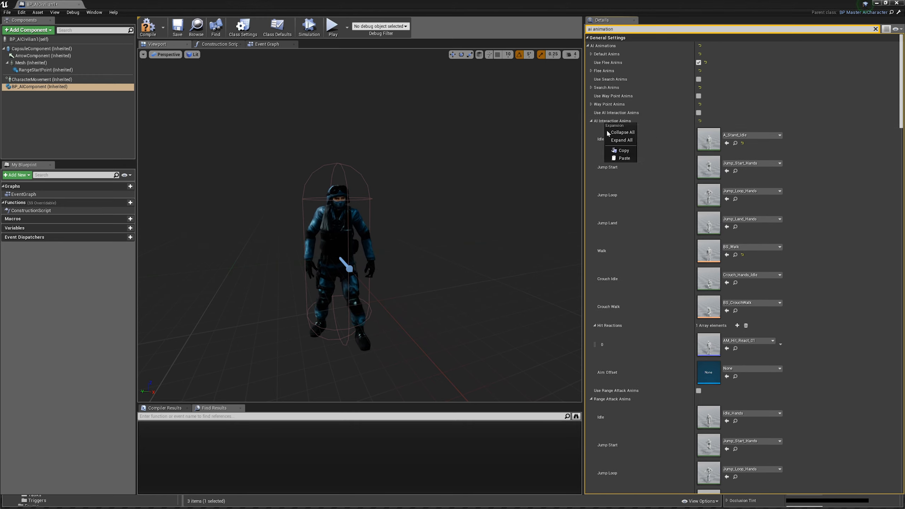
pyautogui.click(621, 156)
pyautogui.click(591, 121)
pyautogui.rightClick(607, 138)
pyautogui.click(591, 138)
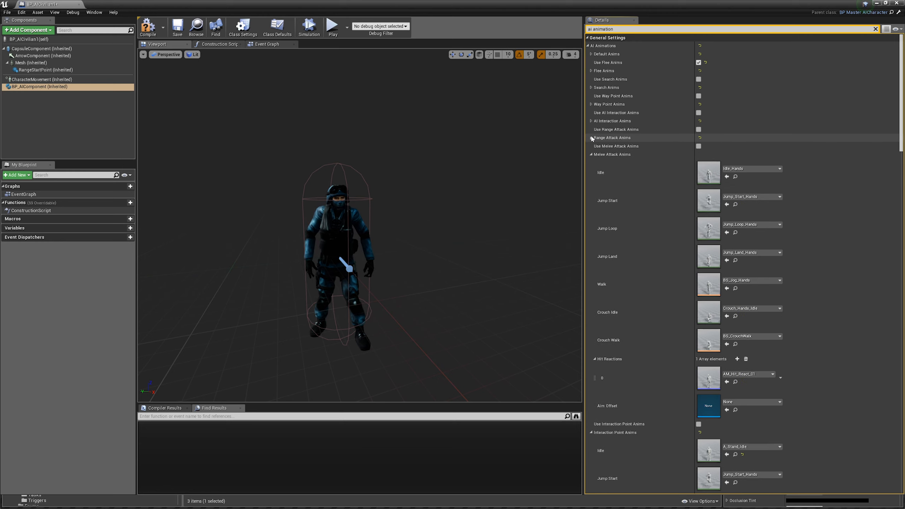
pyautogui.rightClick(606, 155)
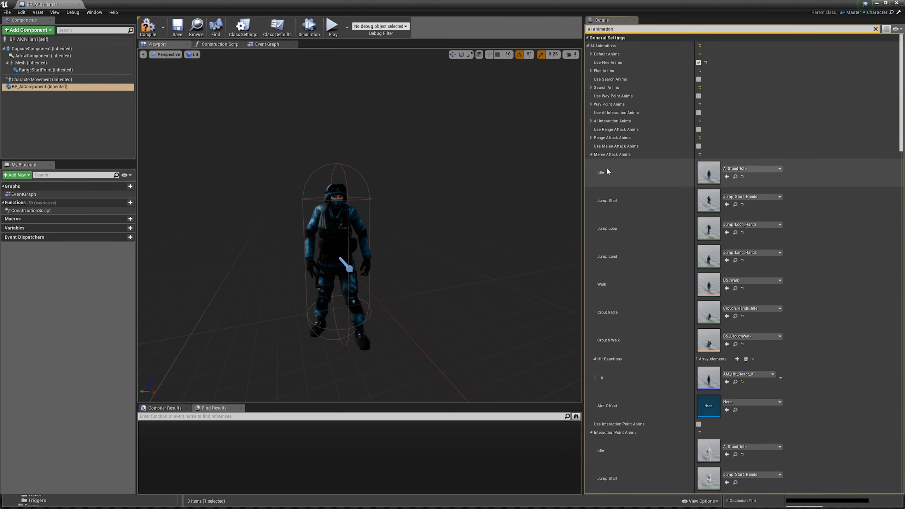
pyautogui.click(591, 154)
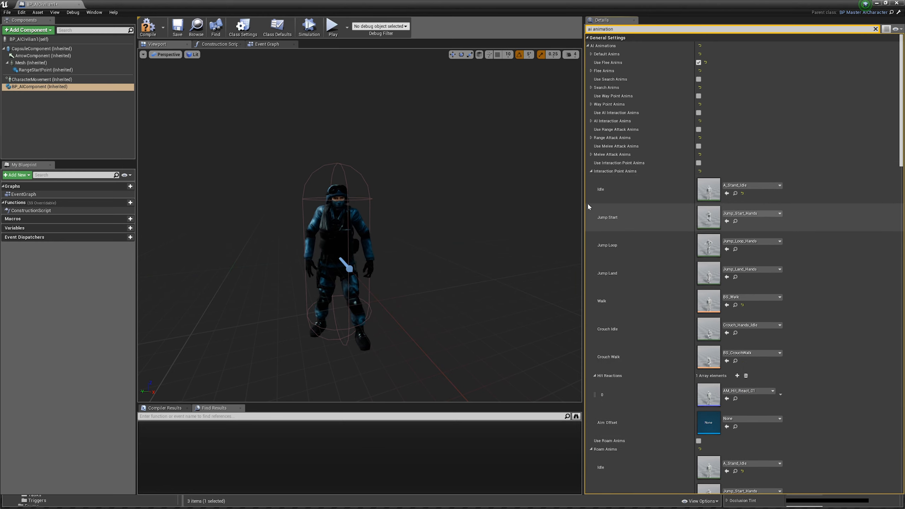
# Paste the copied animation set into Interaction Point Anims and Roam Anims and collapse both groups
pyautogui.rightClick(618, 171)
pyautogui.click(627, 209)
pyautogui.click(591, 171)
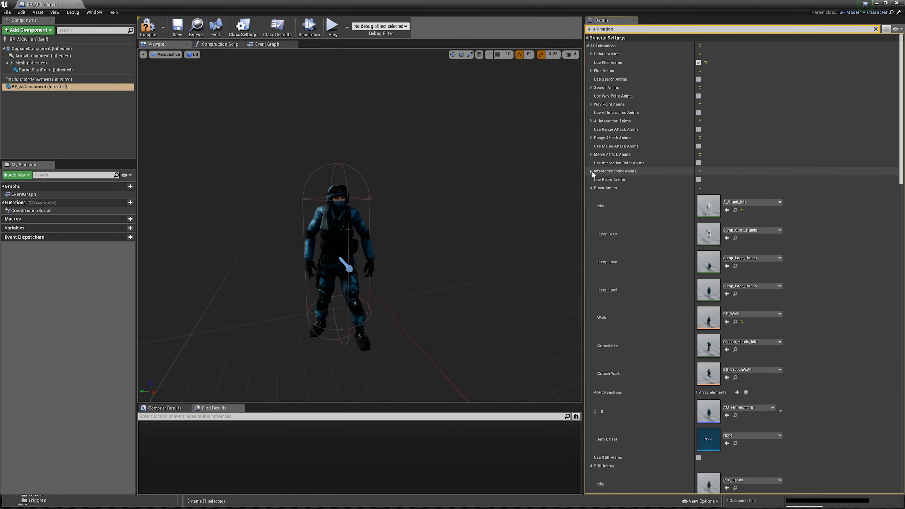
pyautogui.rightClick(618, 187)
pyautogui.click(633, 223)
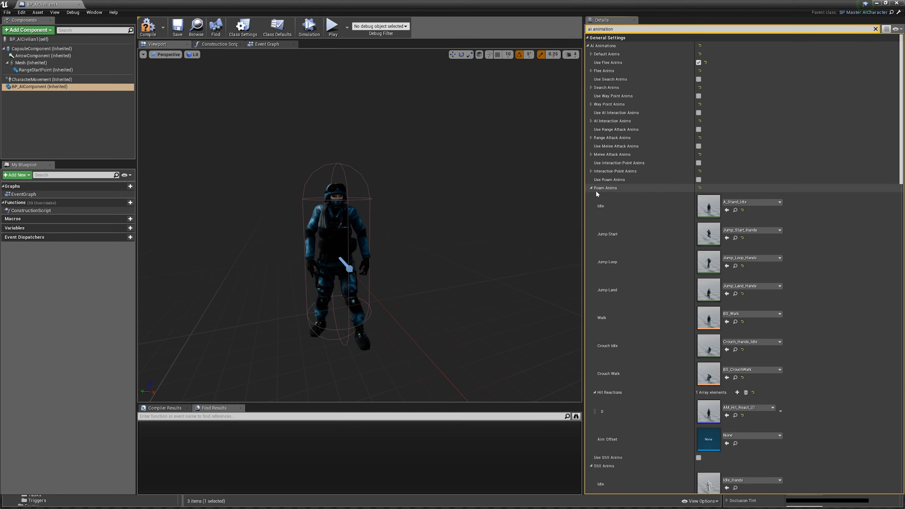
pyautogui.click(591, 187)
# Paste the copied animation set into Still Anims and Follow Anims and collapse both groups
pyautogui.rightClick(616, 205)
pyautogui.click(623, 241)
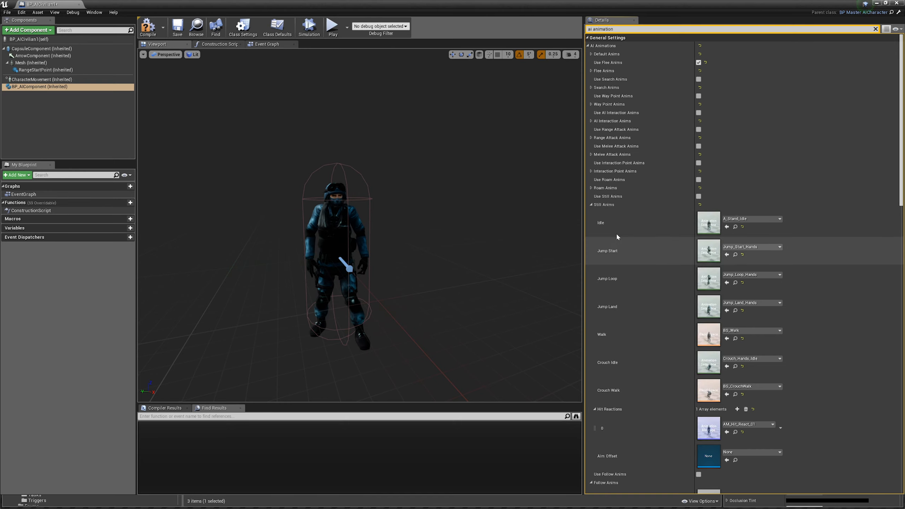
pyautogui.click(591, 204)
pyautogui.rightClick(605, 225)
pyautogui.click(614, 260)
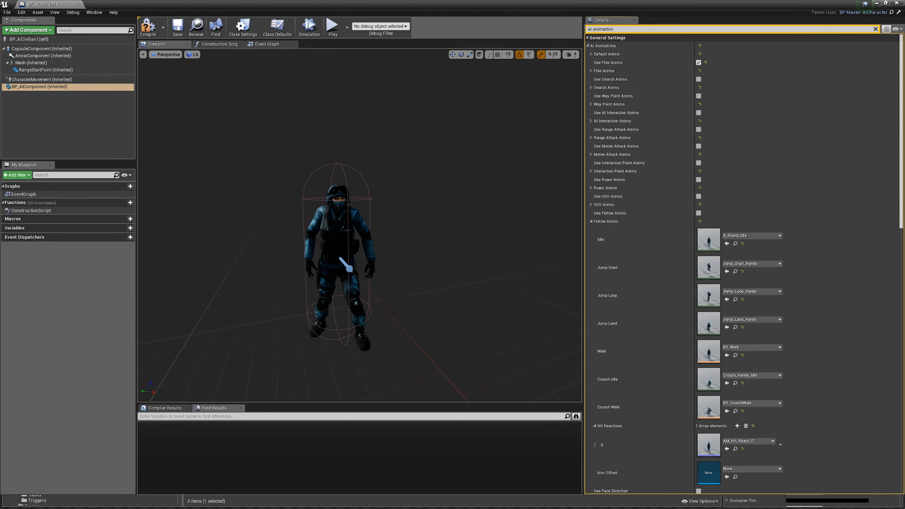
pyautogui.click(592, 222)
# Paste the copied animation set into Face Direction, Melee Combat Stance Anims and Range Combat Stance Anims, collapsing each group
pyautogui.rightClick(612, 240)
pyautogui.click(624, 277)
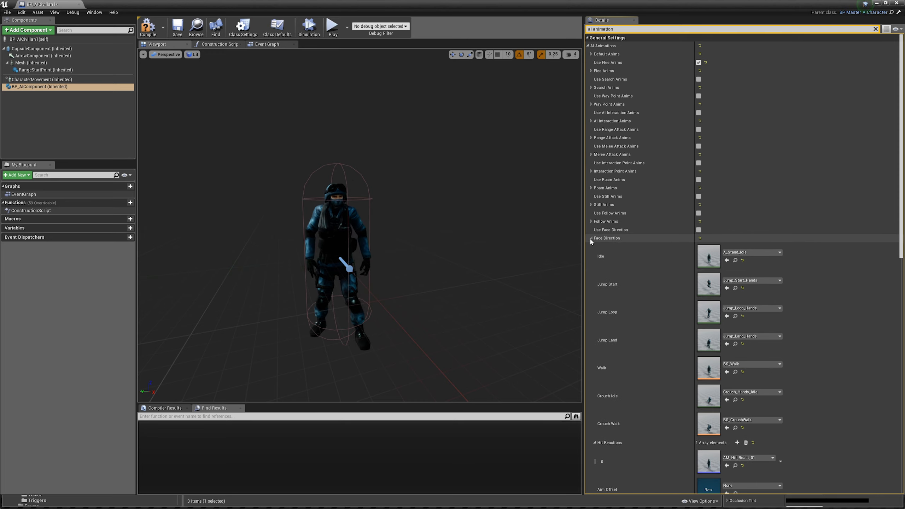
pyautogui.click(591, 238)
pyautogui.rightClick(608, 255)
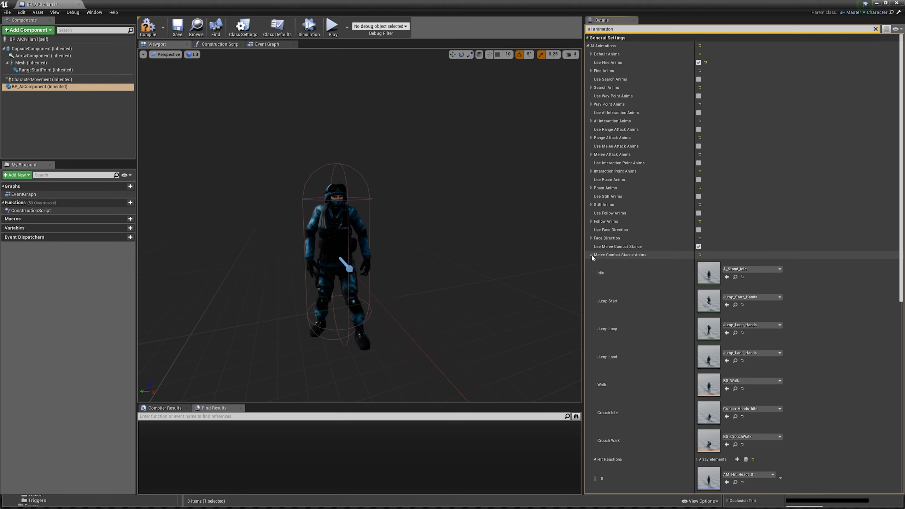
pyautogui.click(591, 254)
pyautogui.rightClick(607, 272)
pyautogui.click(617, 300)
pyautogui.click(591, 271)
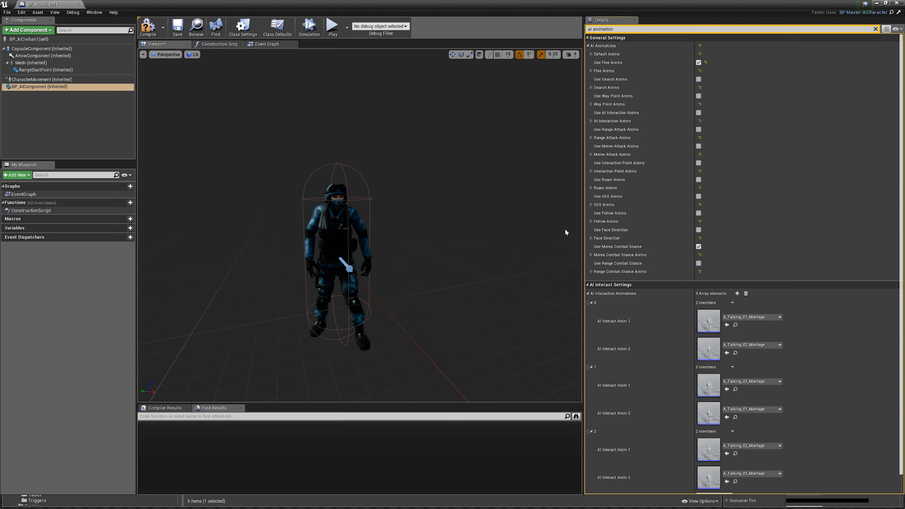
# In AI Interaction Animations element 0, set Anim 1 to the SWAT A_Talking_01_Montage and Anim 2 to a SWAT talking montage
pyautogui.scroll(-1, 641, 285)
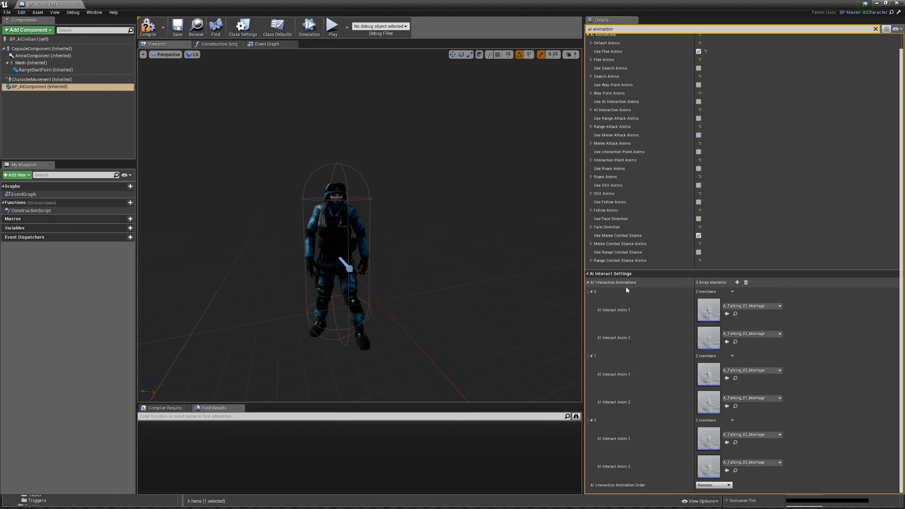
pyautogui.click(745, 307)
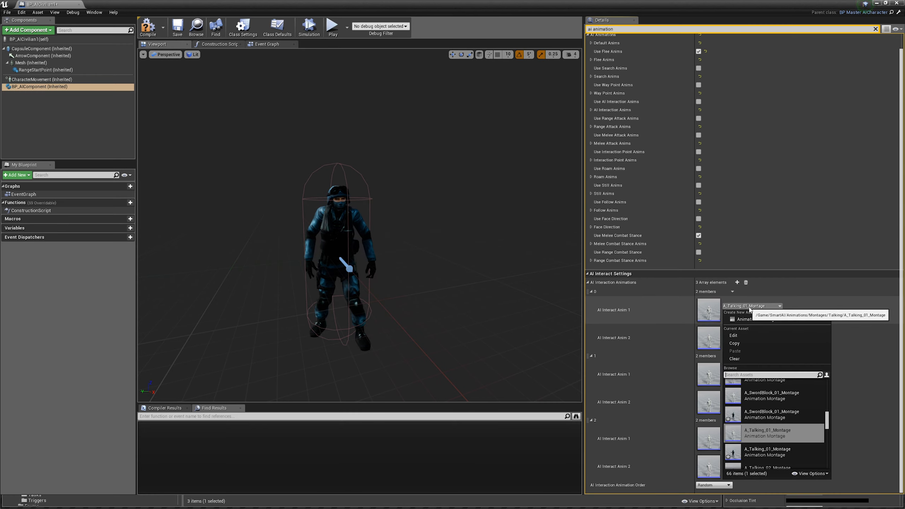
pyautogui.click(766, 452)
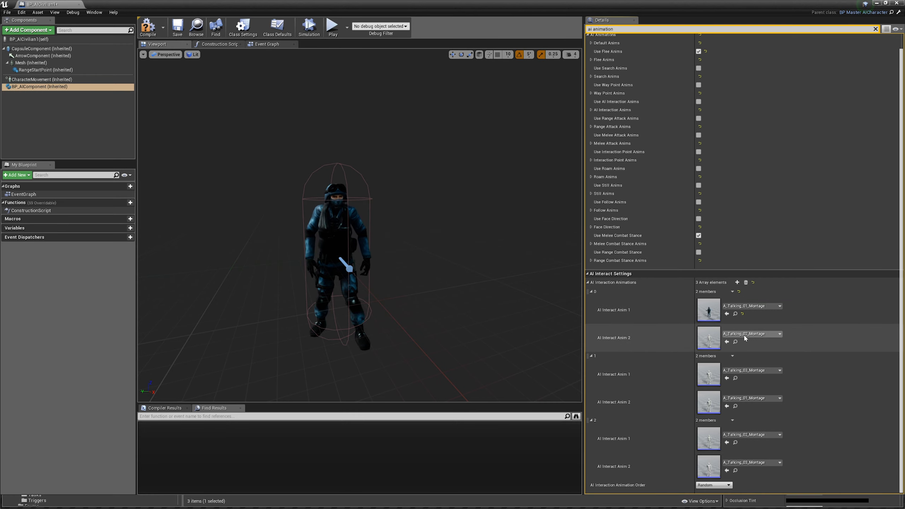
pyautogui.click(745, 335)
pyautogui.click(763, 304)
# In AI Interaction Animations element 1, set Anim 1 to the SWAT A_Talking_03_Montage and Anim 2 to the SWAT A_SwordBlock_01_Montage
pyautogui.click(746, 370)
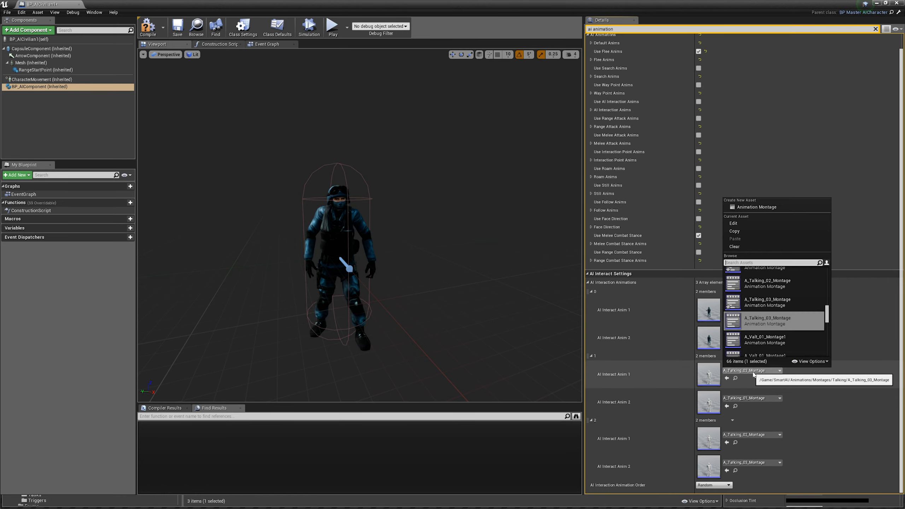
pyautogui.click(767, 303)
pyautogui.click(745, 398)
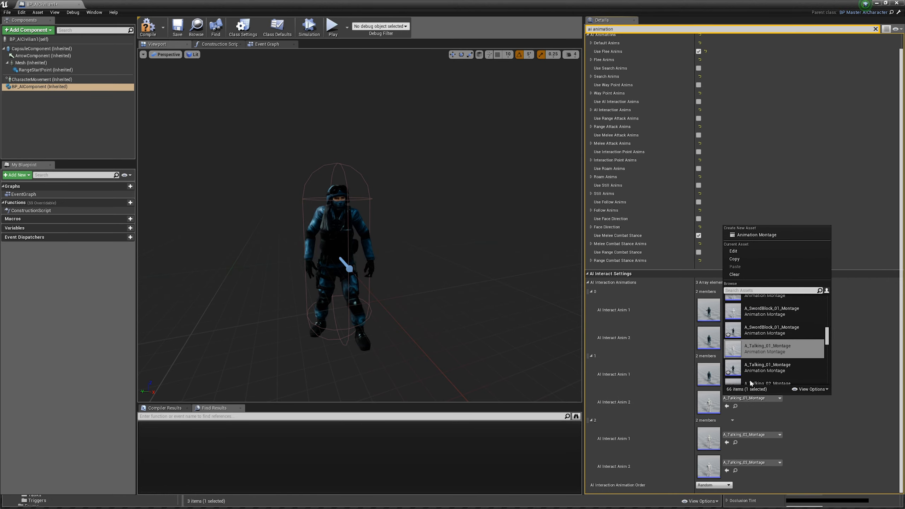
pyautogui.click(758, 334)
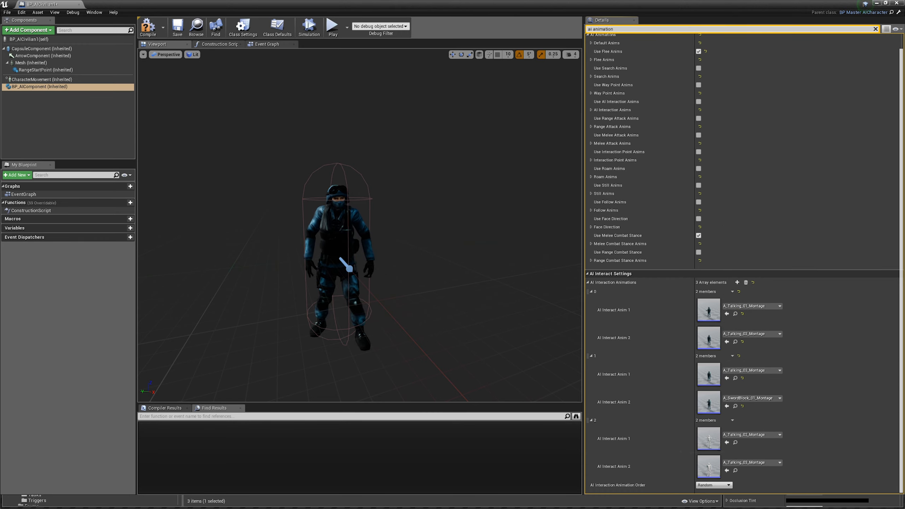
# Filter the AI component's properties by "animation" and collapse the AI Animations group
pyautogui.press('BackSpace')
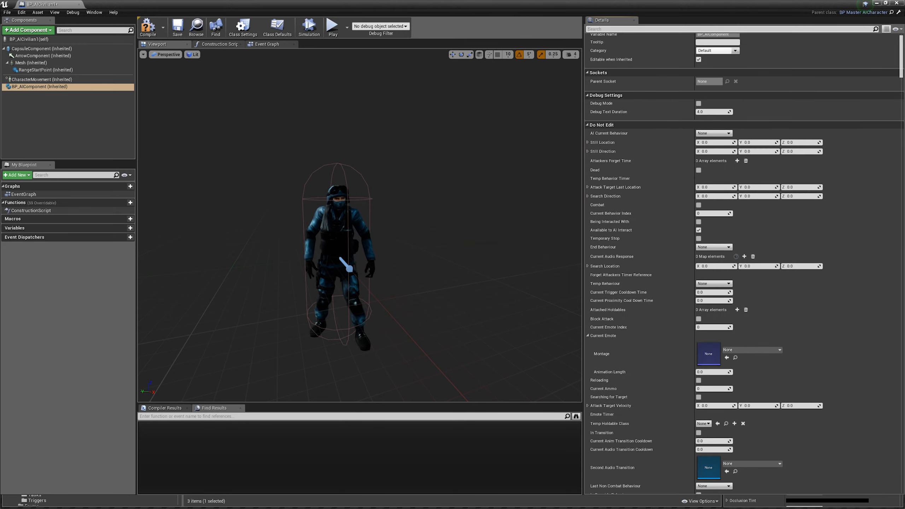
pyautogui.write('animation')
pyautogui.scroll(-5, 674, 199)
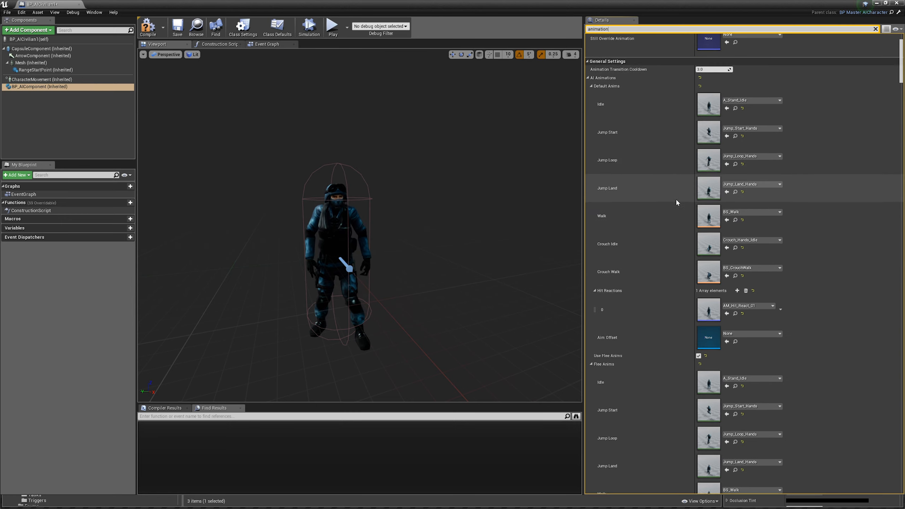
pyautogui.scroll(3, 666, 123)
pyautogui.click(588, 67)
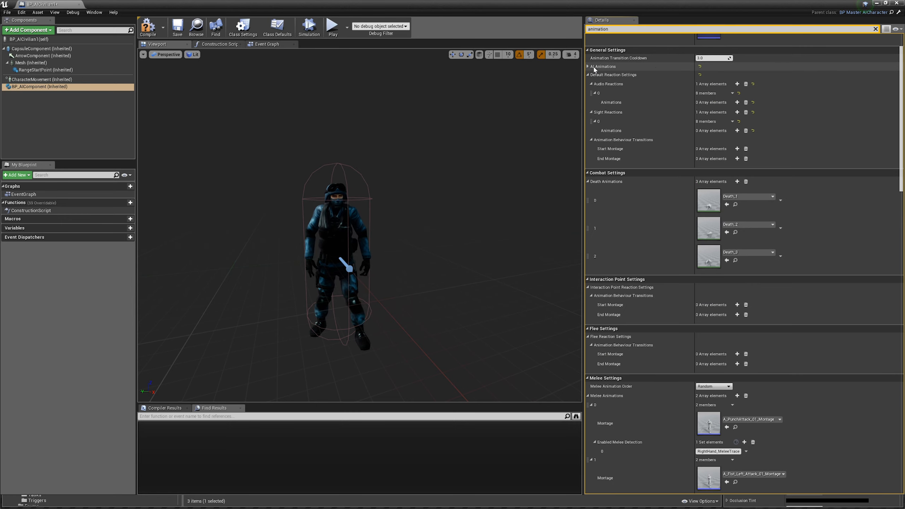
# Examine the remaining animation properties, from the melee and interaction montages to the roam prop, climb and vault animations
pyautogui.scroll(-6, 657, 294)
pyautogui.scroll(-15, 693, 316)
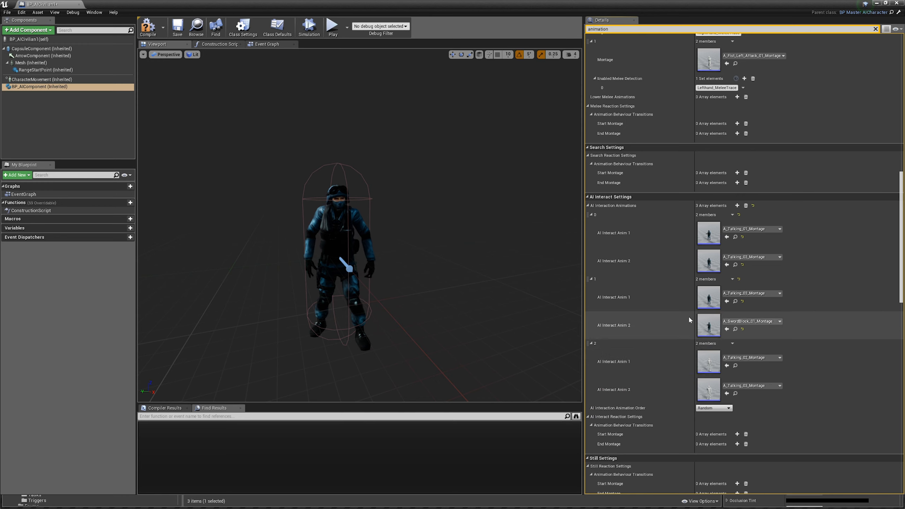
pyautogui.scroll(-12, 683, 382)
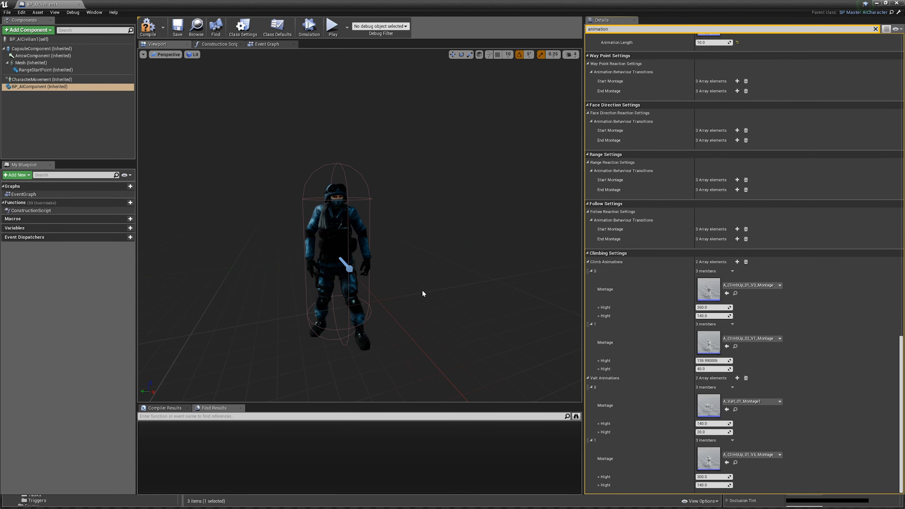
pyautogui.moveTo(397, 244)
pyautogui.mouseDown(button='right')
pyautogui.moveTo(375, 244)
pyautogui.moveTo(387, 245)
pyautogui.mouseUp(button='right')
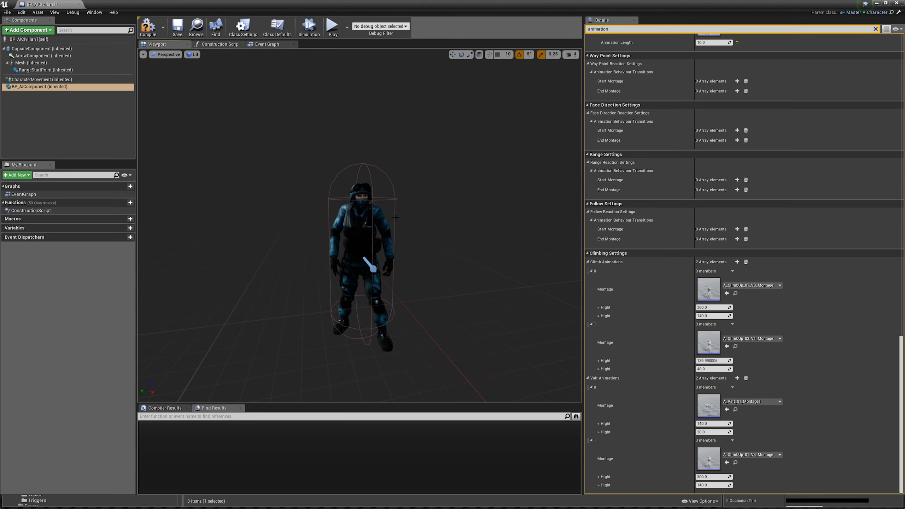
pyautogui.moveTo(383, 234); pyautogui.dragTo(386, 245, button='right')
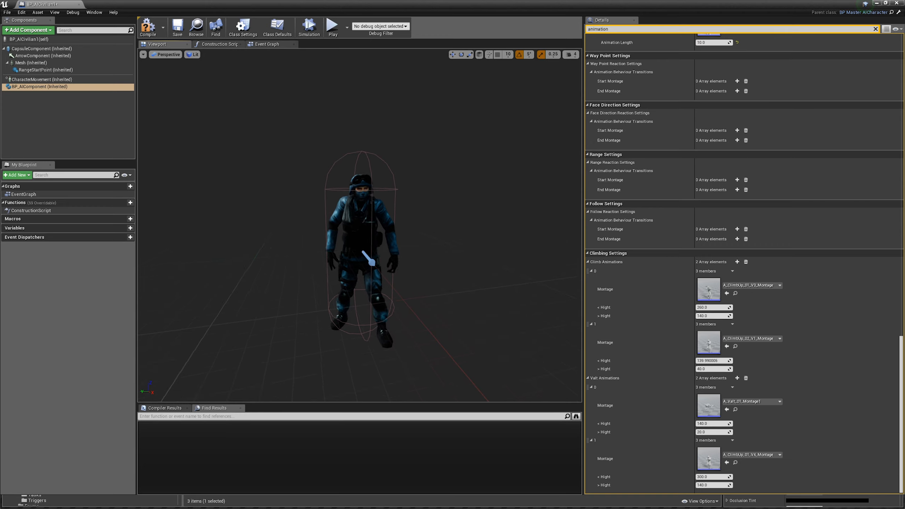
pyautogui.scroll(5, 325, 230)
pyautogui.scroll(-2, 326, 230)
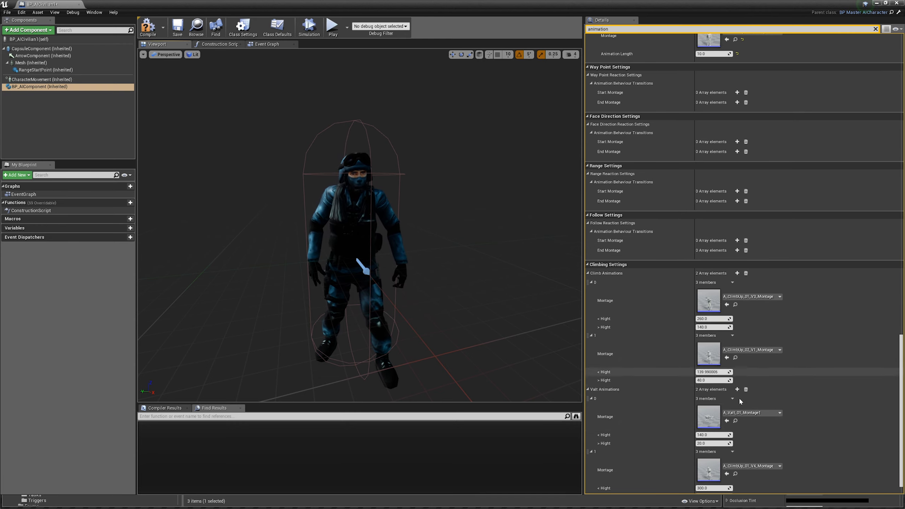
pyautogui.scroll(10, 738, 419)
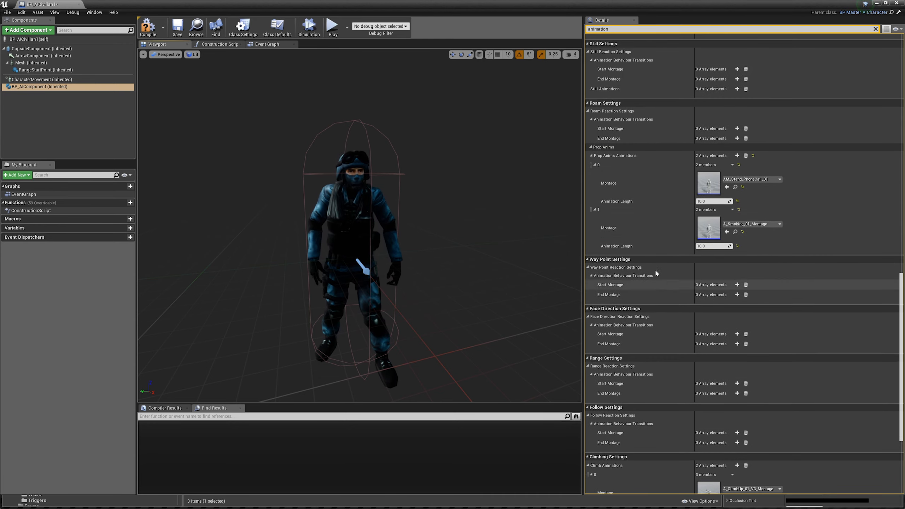
pyautogui.scroll(4, 733, 264)
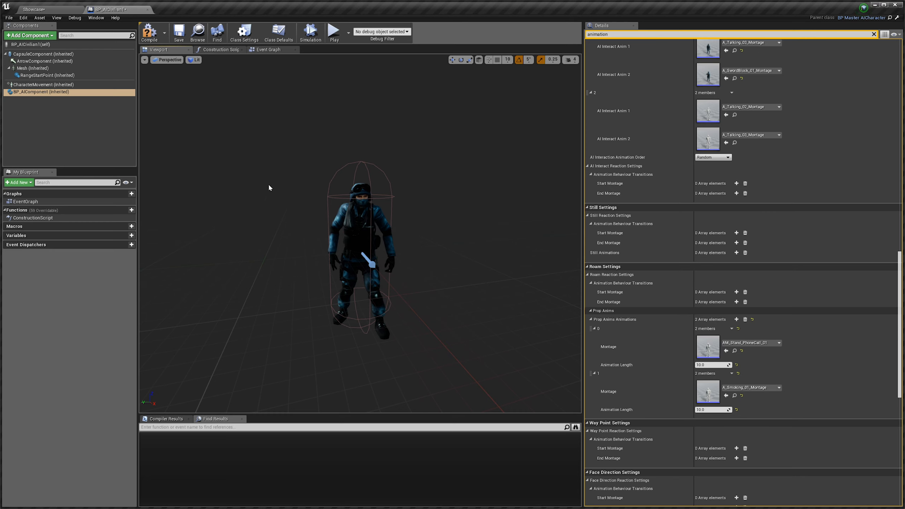
# Switch to the Showcase level and open SWAT_Skeleton from the Mixamo_SWAT Anims folder
pyautogui.click(41, 10)
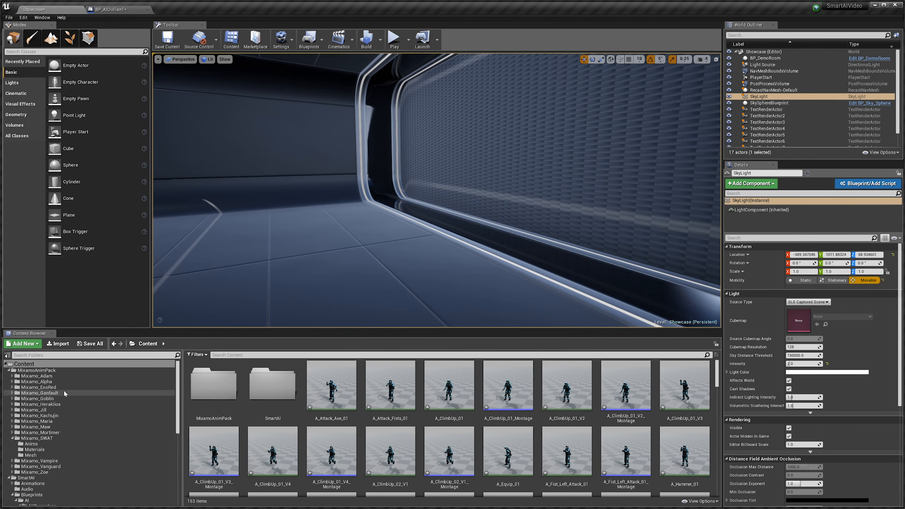
pyautogui.click(65, 438)
pyautogui.doubleClick(211, 385)
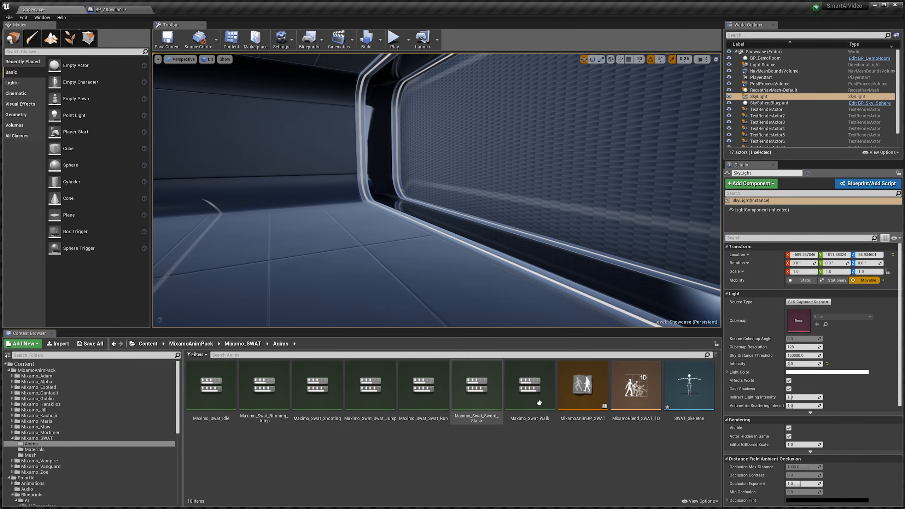
pyautogui.doubleClick(690, 385)
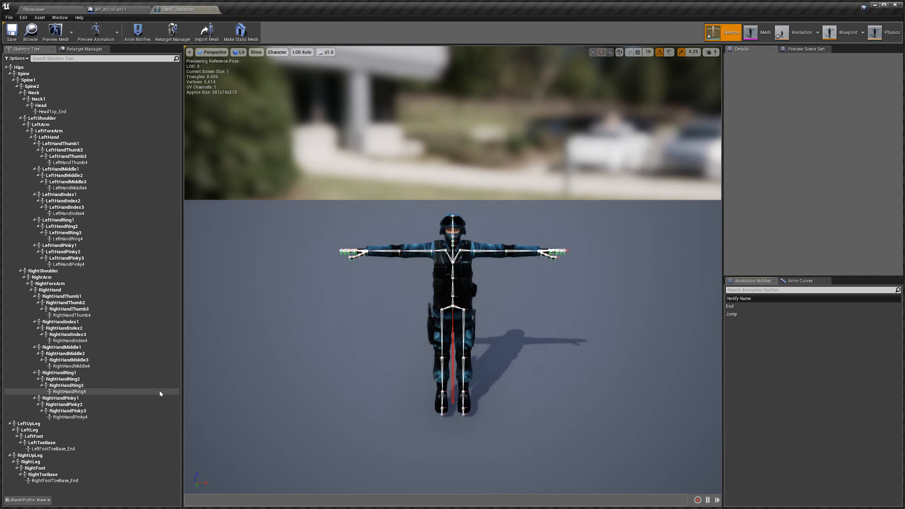
# Switch to the Showcase level and open UE4_Mannequin_Skeleton from the SmartAI Meshes Skeletal folder
pyautogui.click(57, 10)
pyautogui.click(24, 363)
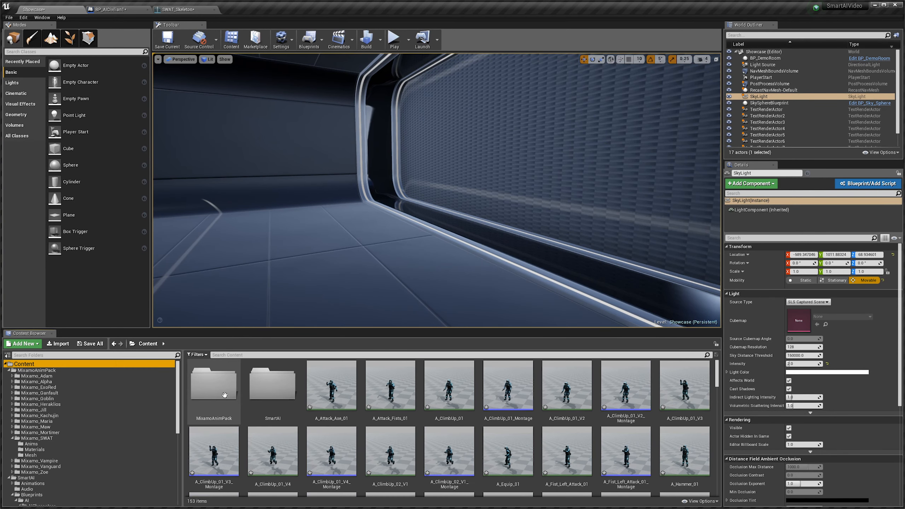
pyautogui.doubleClick(264, 385)
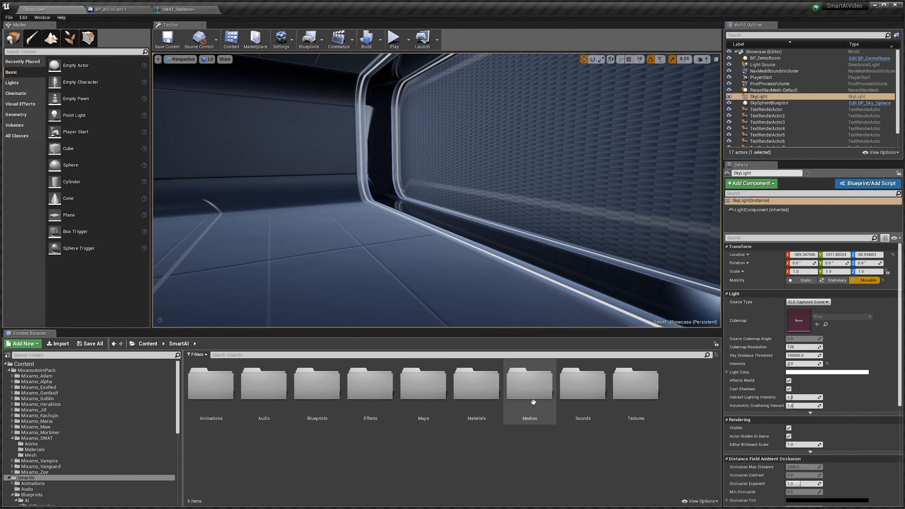
pyautogui.doubleClick(529, 385)
pyautogui.doubleClick(211, 385)
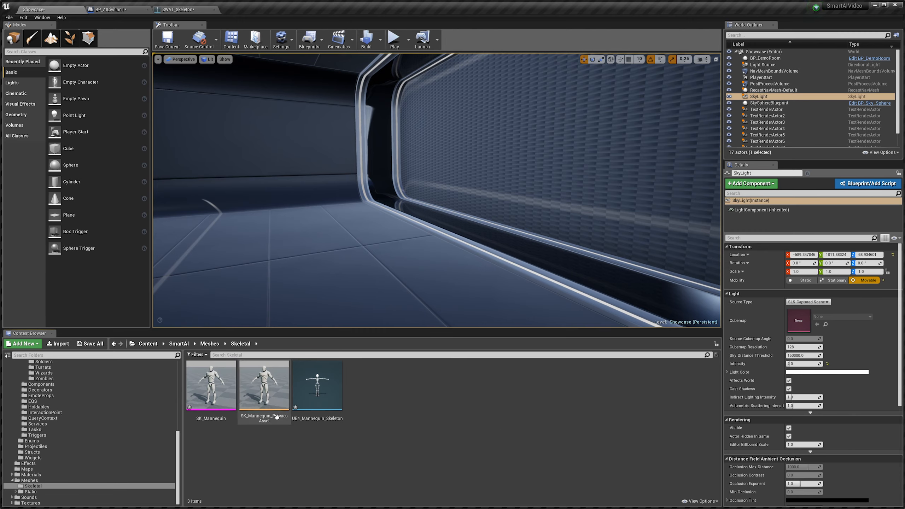
pyautogui.doubleClick(317, 383)
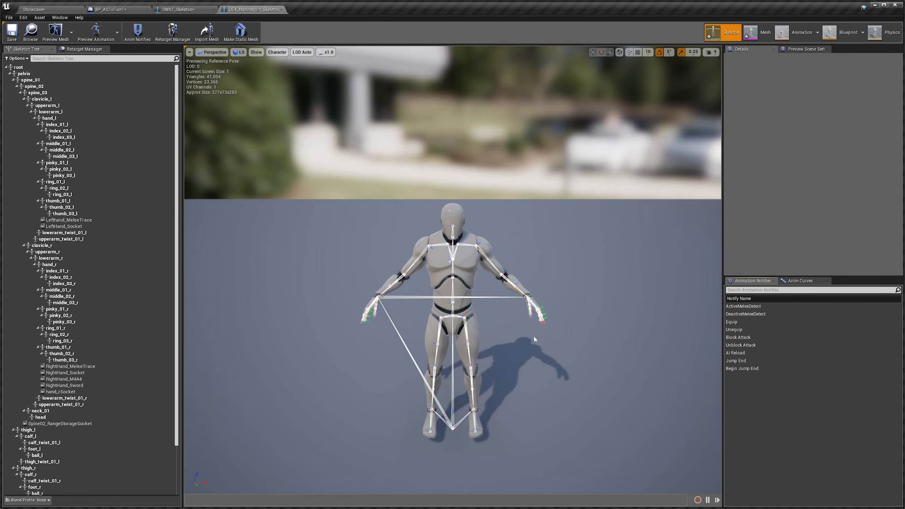
# Review the mannequin skeleton's sockets and copy the name of the Lefthand_MeleeTrace socket under hand_l
pyautogui.click(80, 226)
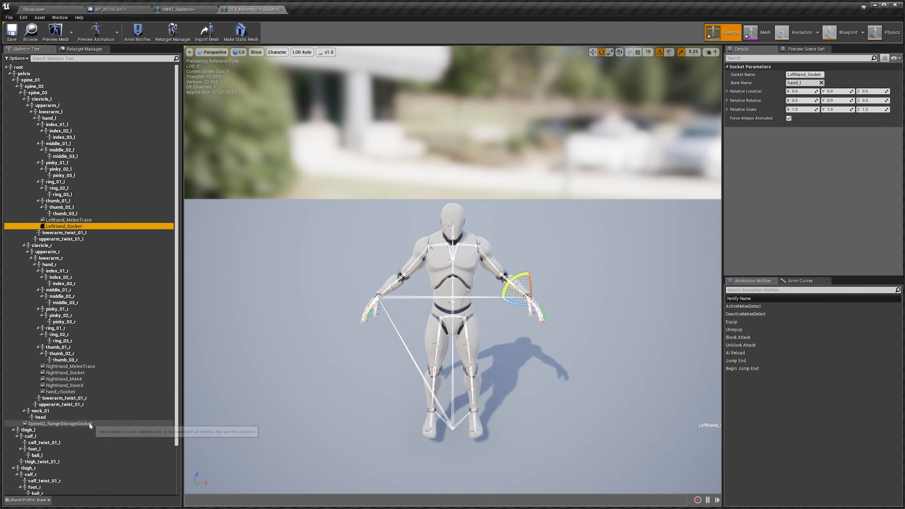
pyautogui.scroll(-2, 80, 446)
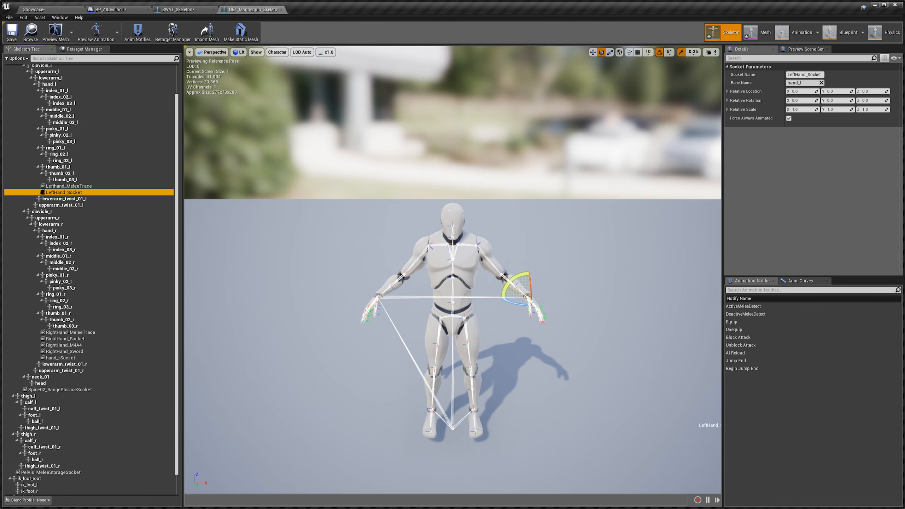
pyautogui.scroll(2, 50, 228)
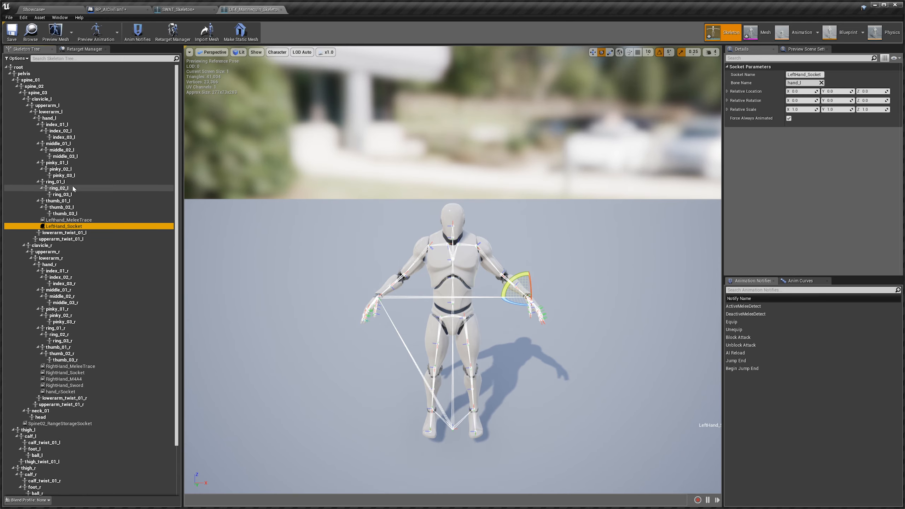
pyautogui.click(66, 219)
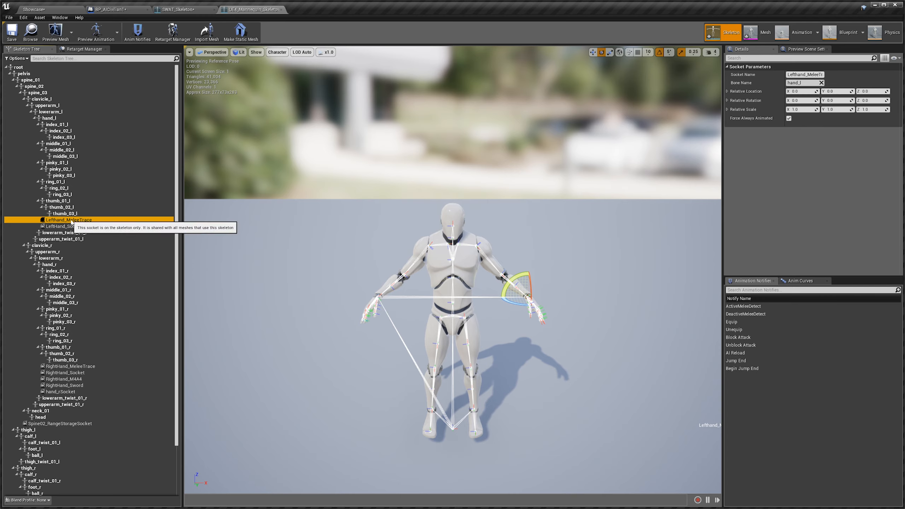
pyautogui.rightClick(86, 221)
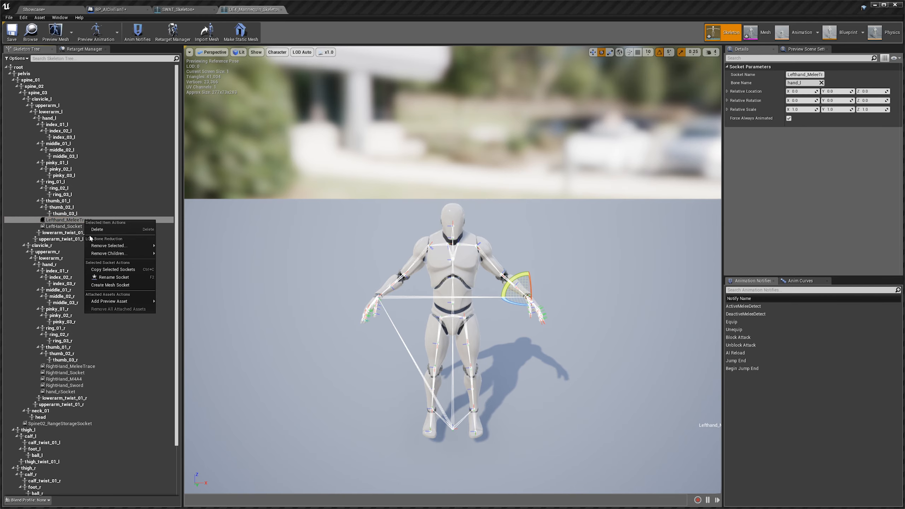
pyautogui.click(107, 278)
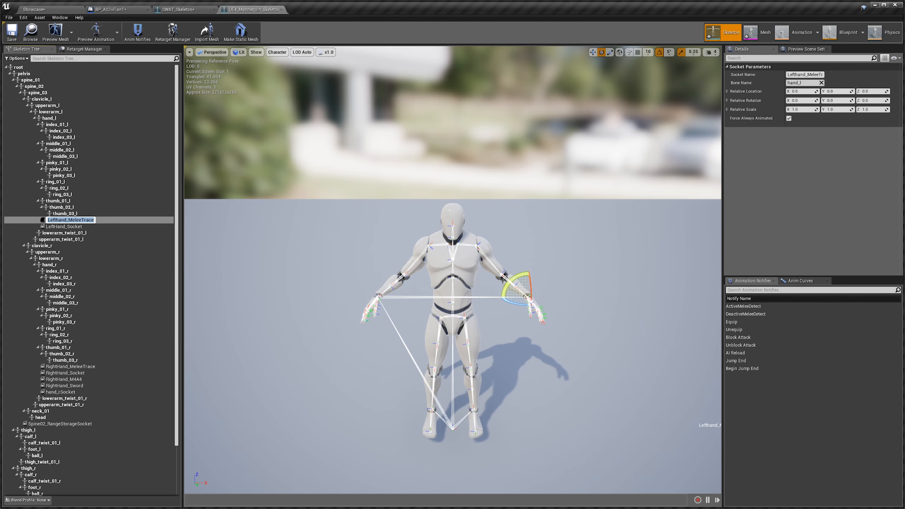
# In SWAT_Skeleton, add a socket named Lefthand_MeleeTrace to the LeftHand bone
pyautogui.click(177, 9)
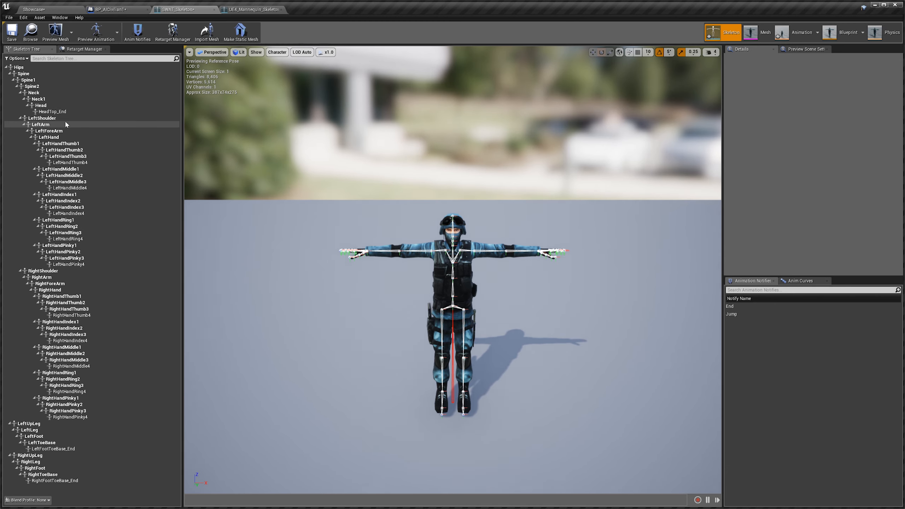
pyautogui.click(60, 137)
pyautogui.rightClick(62, 139)
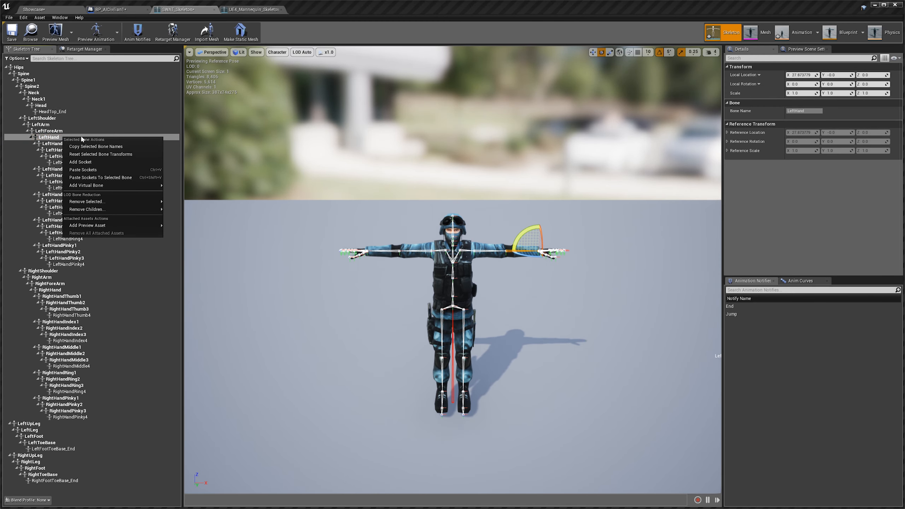
pyautogui.click(102, 162)
pyautogui.write('Lefthand_MeleeTrace')
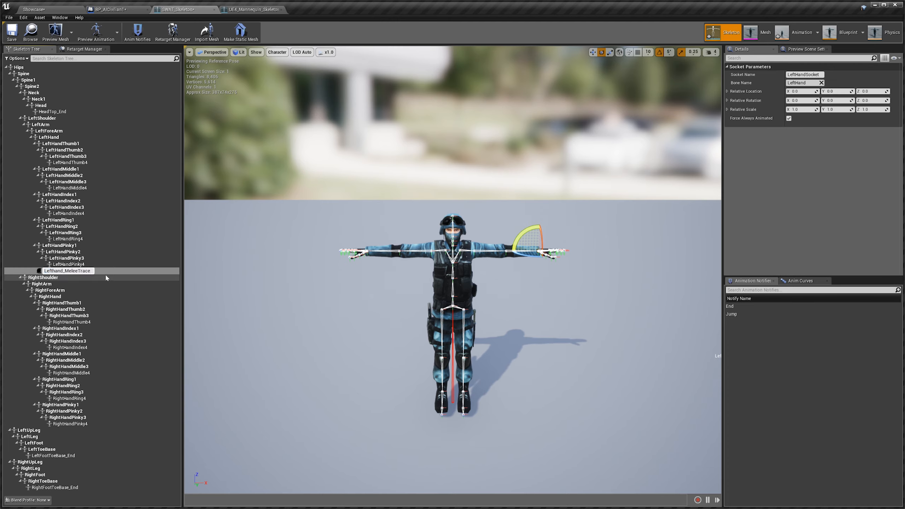
pyautogui.press('Return')
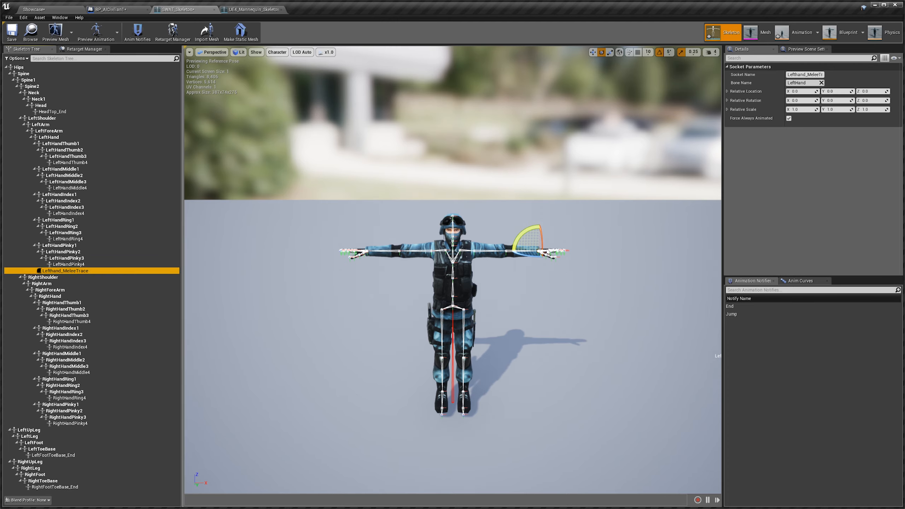
# In UE4_Mannequin_Skeleton, copy the name of the RightHand_M4A4 socket and inspect its placement on the hand
pyautogui.click(252, 10)
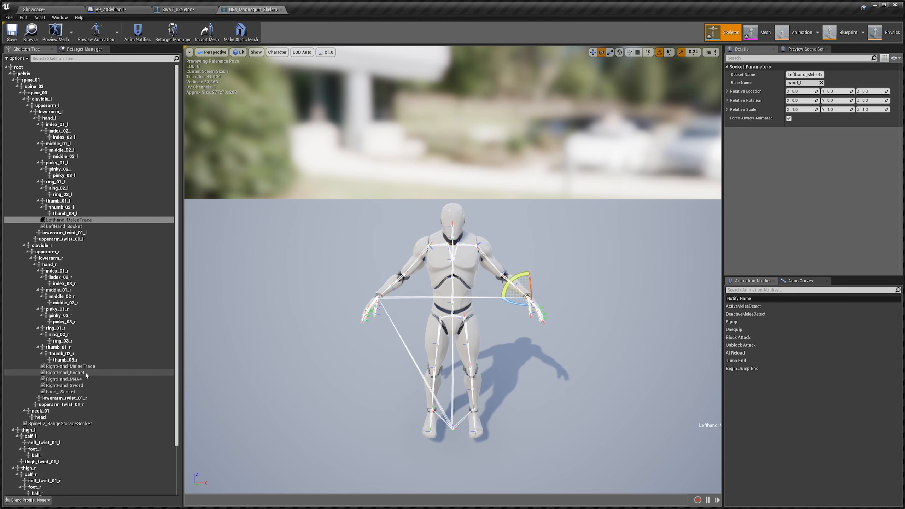
pyautogui.click(71, 379)
pyautogui.rightClick(76, 380)
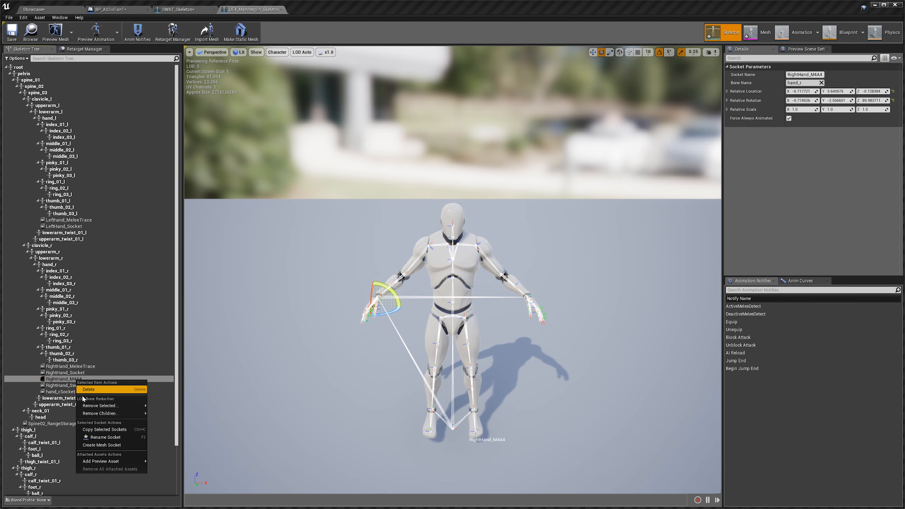
pyautogui.click(103, 437)
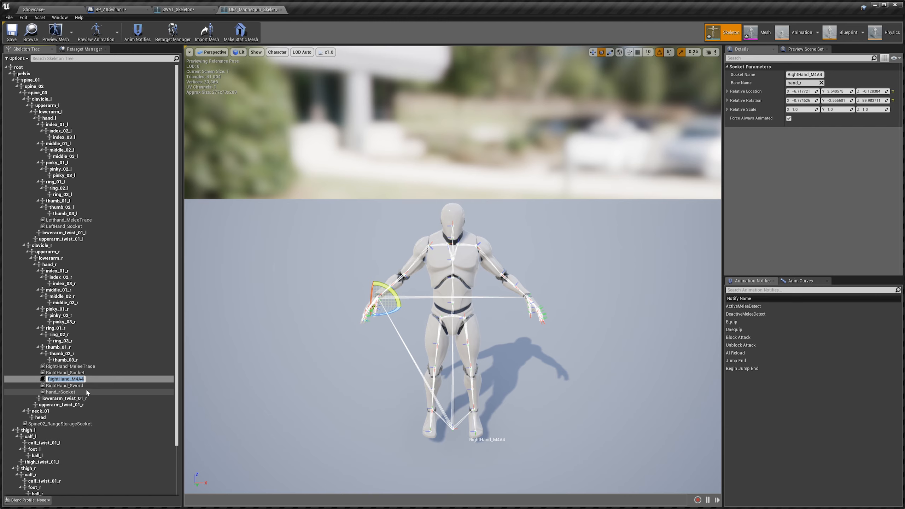
pyautogui.click(112, 381)
pyautogui.press('w')
pyautogui.moveTo(371, 303); pyautogui.dragTo(329, 323, button='right')
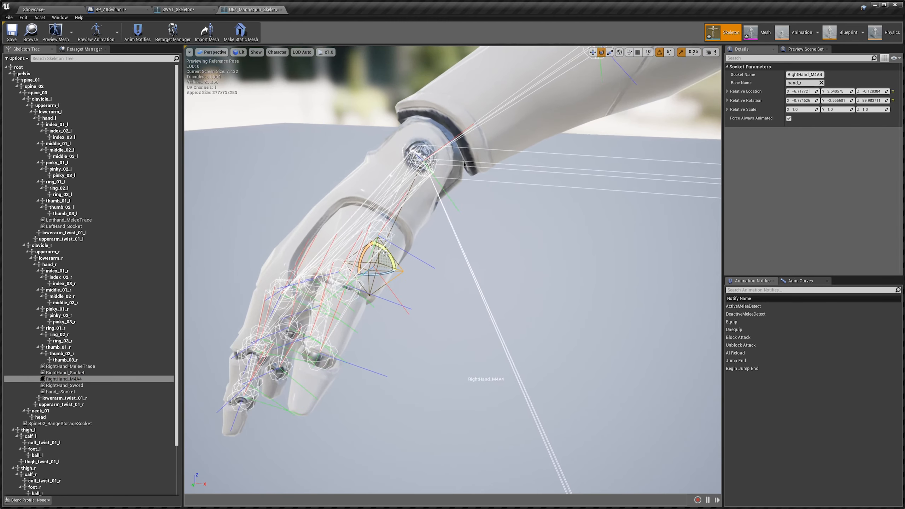
# In SWAT_Skeleton, add a socket named RightHand_M4A4 to the RightHand bone
pyautogui.click(177, 10)
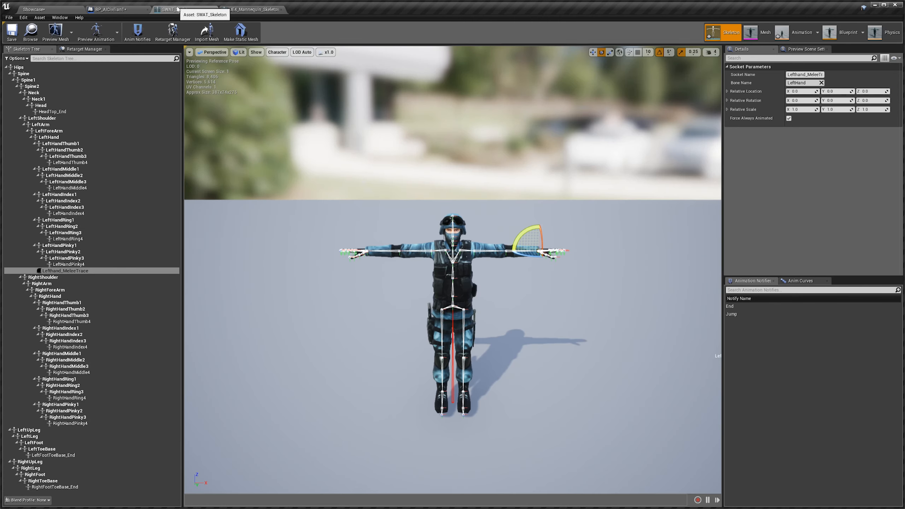
pyautogui.click(59, 298)
pyautogui.rightClick(58, 298)
pyautogui.moveTo(86, 337)
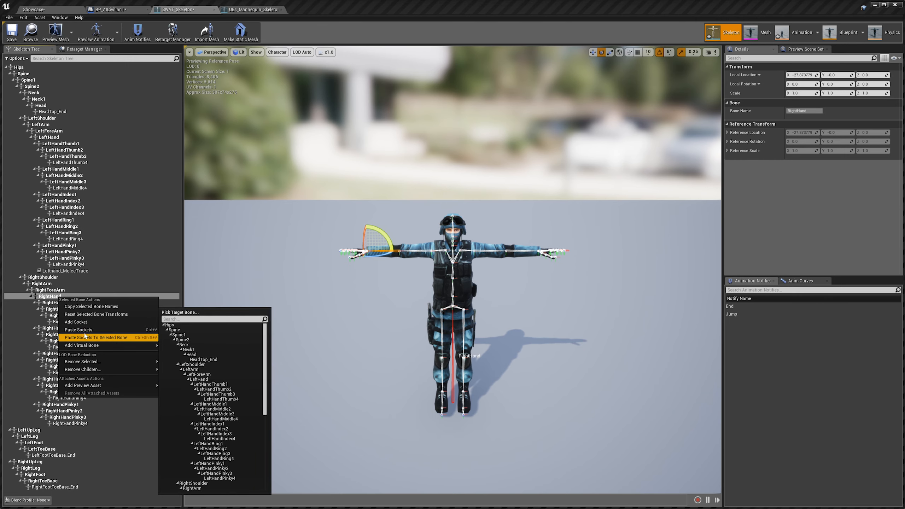
pyautogui.click(81, 321)
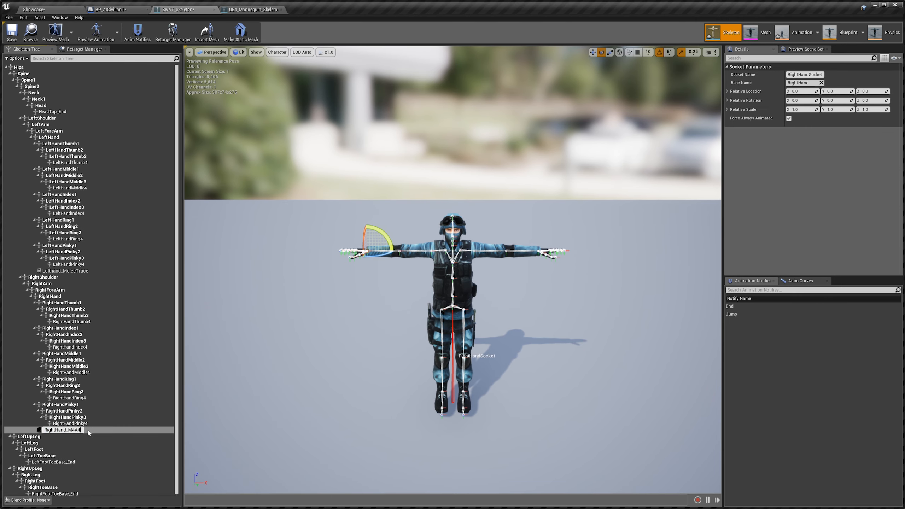
pyautogui.press('Return')
# Move the RightHand_M4A4 socket from the wrist into the SWAT's palm, to about X -8.7 and Y 3.0, and check it against the RightHand bone
pyautogui.press('f')
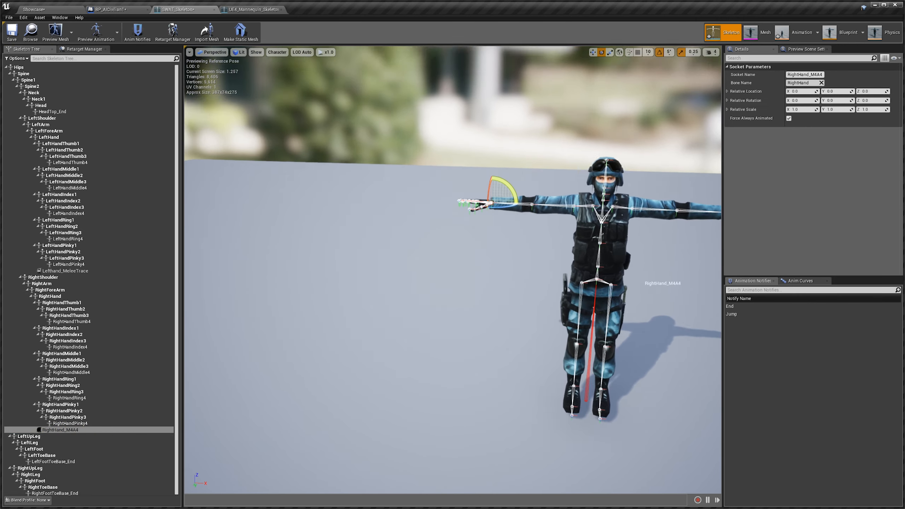
pyautogui.press('w')
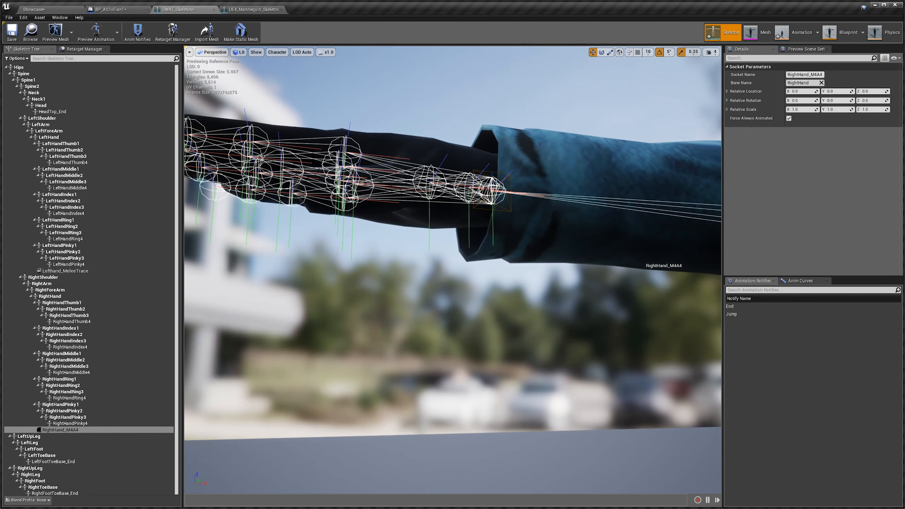
pyautogui.moveTo(498, 193)
pyautogui.mouseDown(button='right')
pyautogui.moveTo(495, 161)
pyautogui.moveTo(484, 199)
pyautogui.mouseUp(button='right')
pyautogui.press('f')
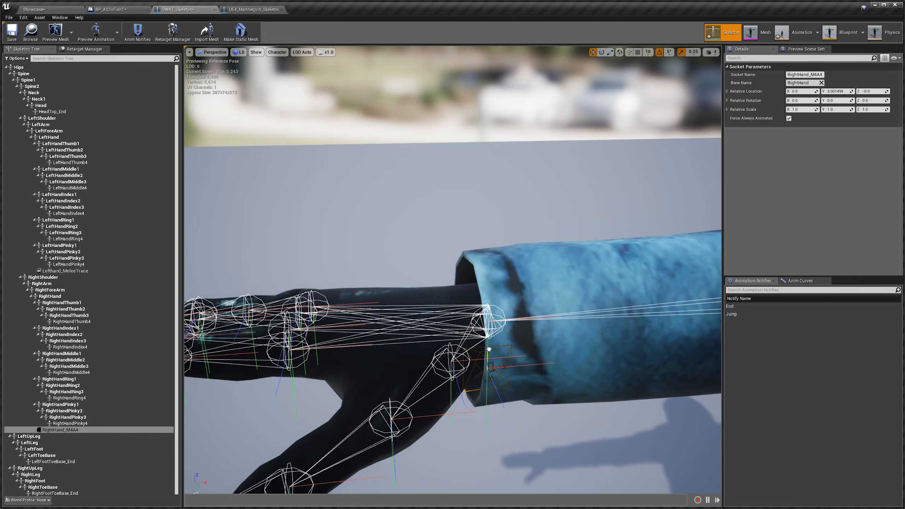
pyautogui.moveTo(417, 353); pyautogui.dragTo(436, 326, button='right')
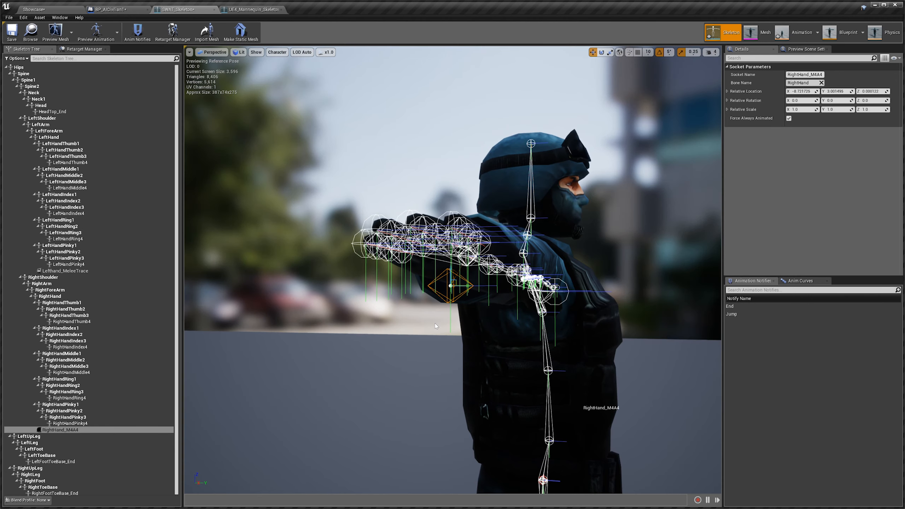
pyautogui.moveTo(439, 286); pyautogui.dragTo(335, 294, button='right')
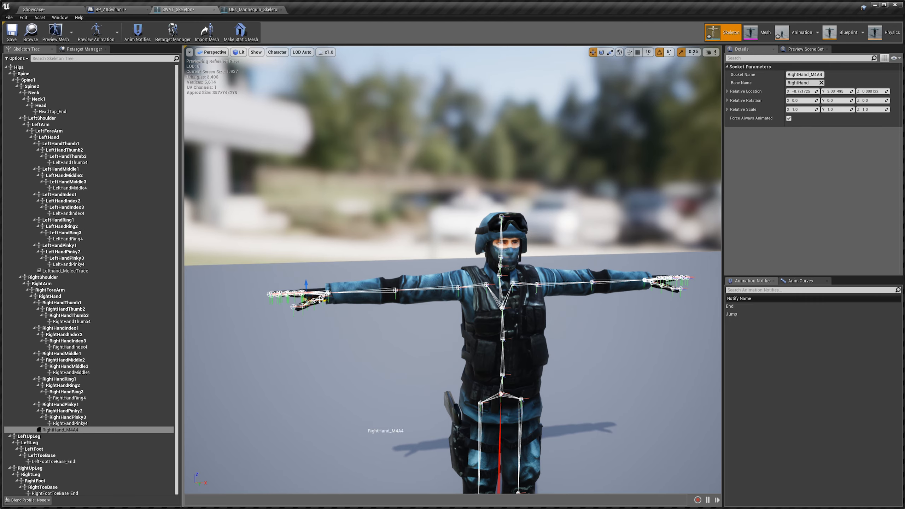
pyautogui.click(328, 293)
pyautogui.moveTo(308, 289); pyautogui.dragTo(308, 295, button='right')
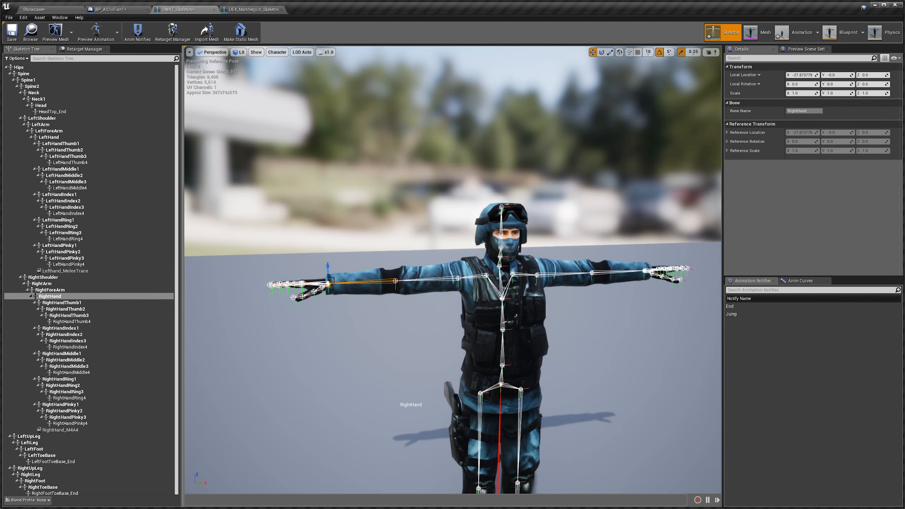
pyautogui.moveTo(389, 267); pyautogui.dragTo(363, 268, button='right')
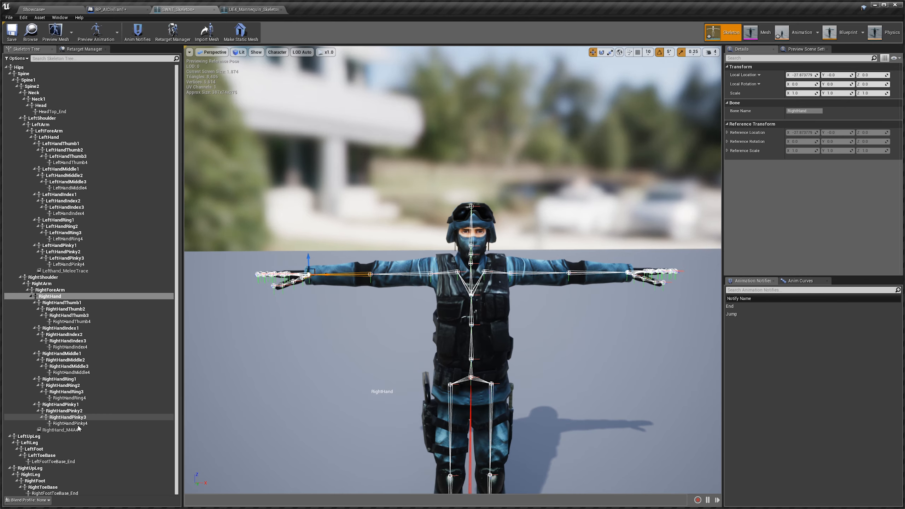
# In UE4_Mannequin_Skeleton, examine the placement of the RightHand_Sword, Spine02_RangeStorageSocket and Pelvis_MeleeStorageSocket sockets
pyautogui.click(251, 11)
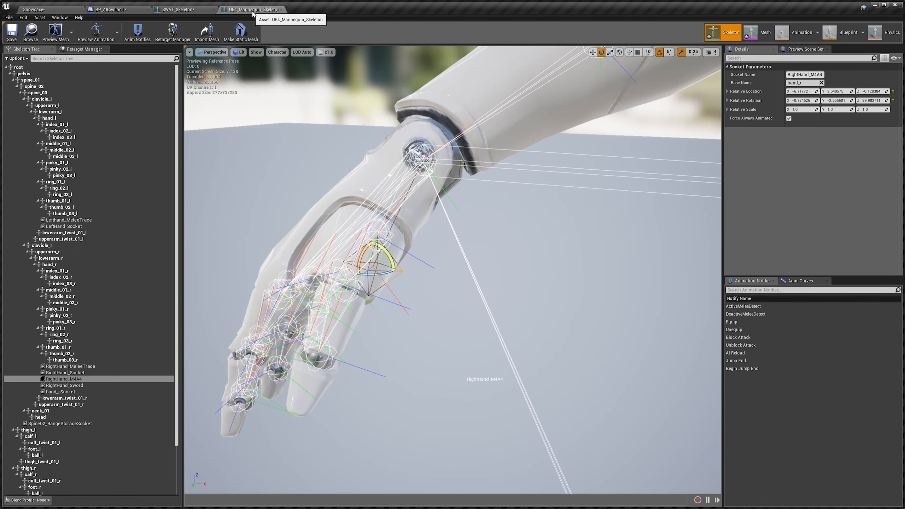
pyautogui.click(92, 386)
pyautogui.scroll(-8, 425, 343)
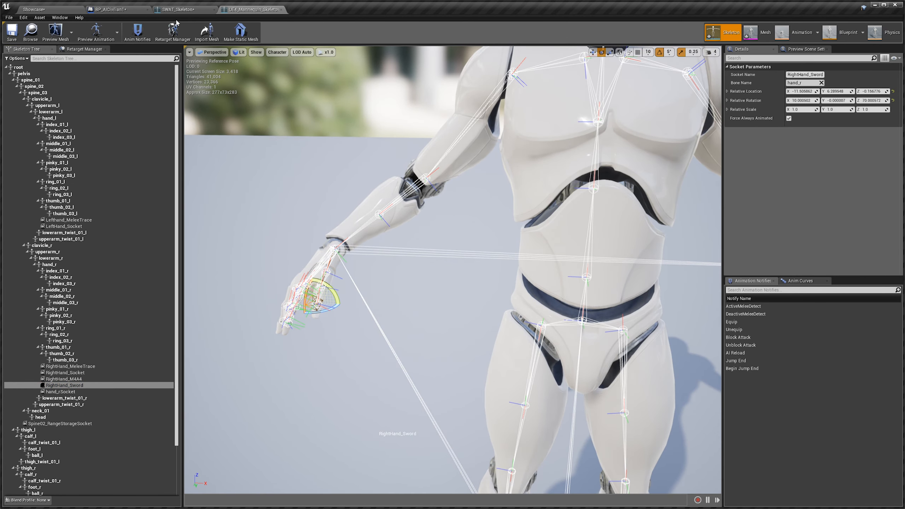
pyautogui.scroll(-3, 97, 411)
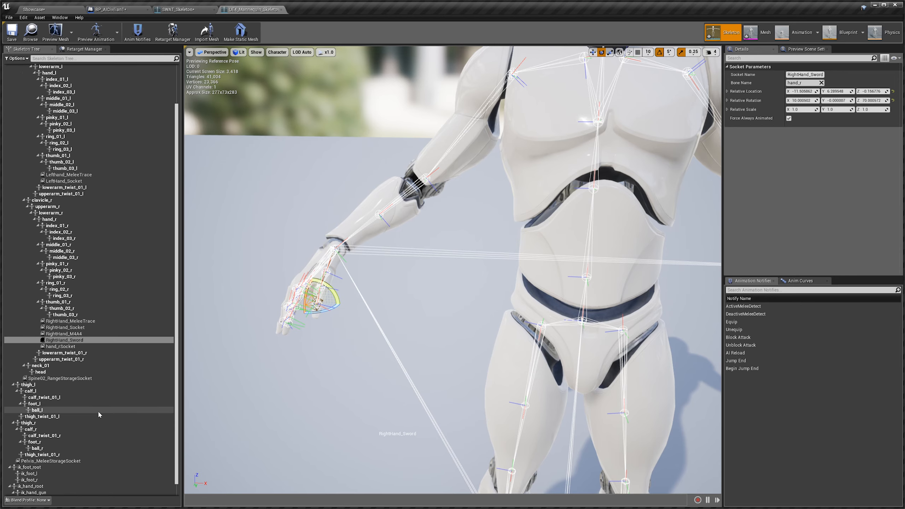
pyautogui.click(65, 367)
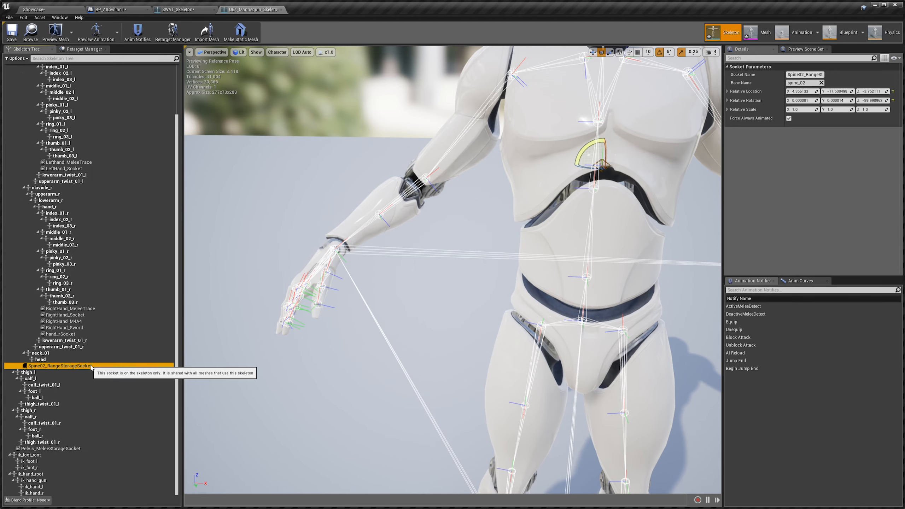
pyautogui.keyDown('alt'); pyautogui.moveTo(434, 164); pyautogui.dragTo(552, 164); pyautogui.keyUp('alt')
pyautogui.moveTo(552, 164); pyautogui.dragTo(548, 164, button='middle')
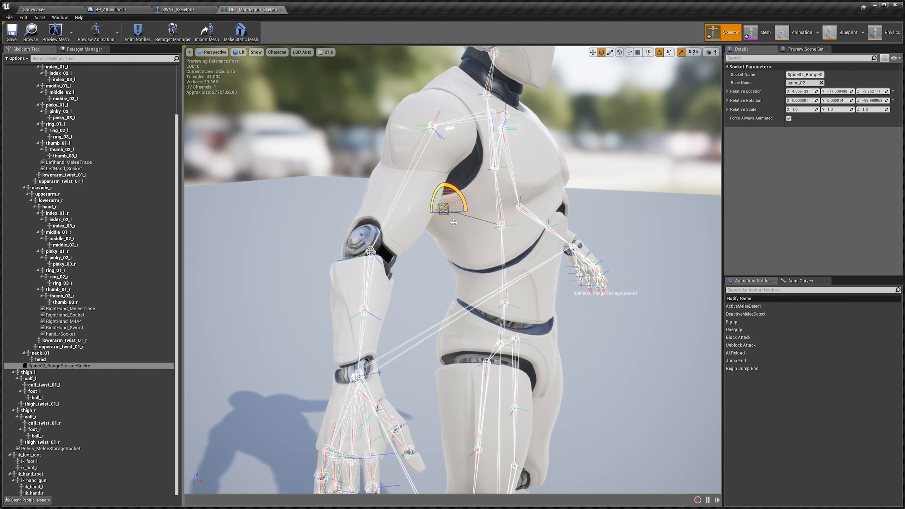
pyautogui.click(73, 449)
pyautogui.keyDown('alt'); pyautogui.moveTo(474, 299); pyautogui.dragTo(368, 295); pyautogui.keyUp('alt')
pyautogui.keyDown('alt'); pyautogui.moveTo(450, 363); pyautogui.dragTo(439, 362); pyautogui.keyUp('alt')
pyautogui.scroll(-4, 449, 362)
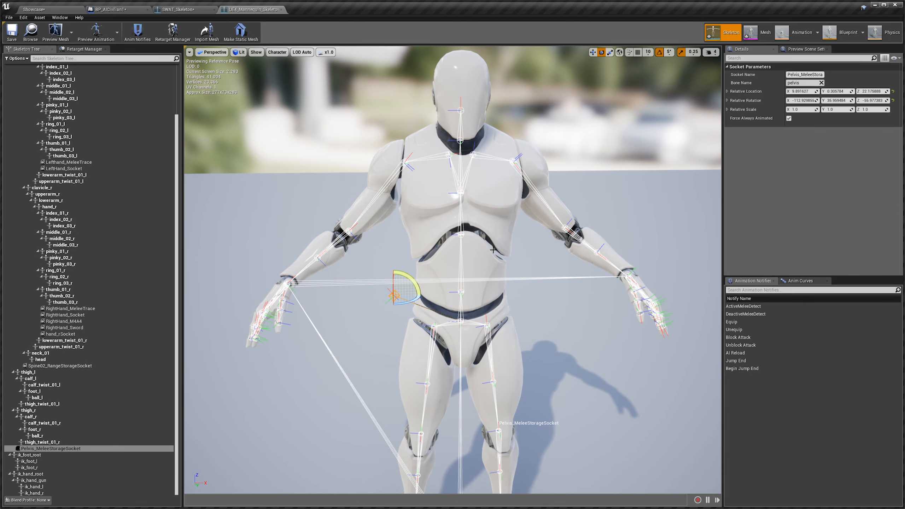
pyautogui.moveTo(478, 239); pyautogui.dragTo(478, 236, button='right')
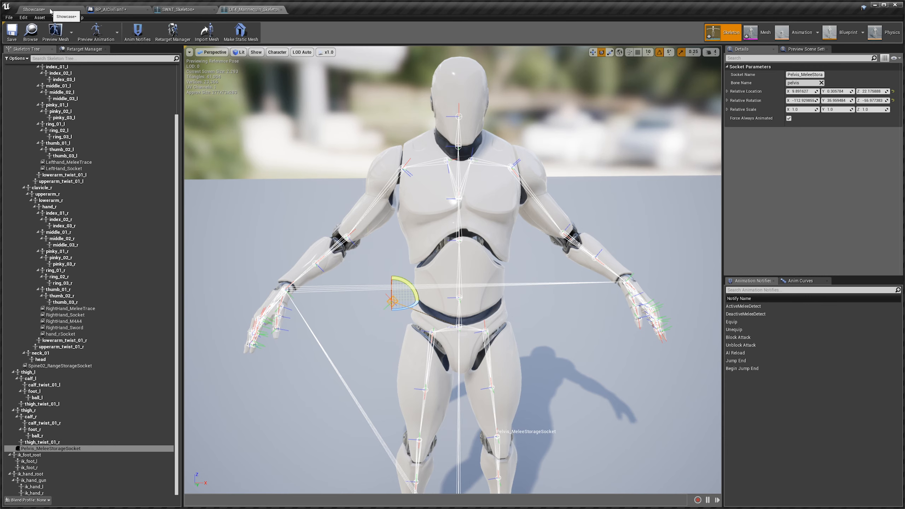
# In the Showcase level's content browser, open the SmartAI > Blueprints > AI > Holdables folder
pyautogui.click(36, 9)
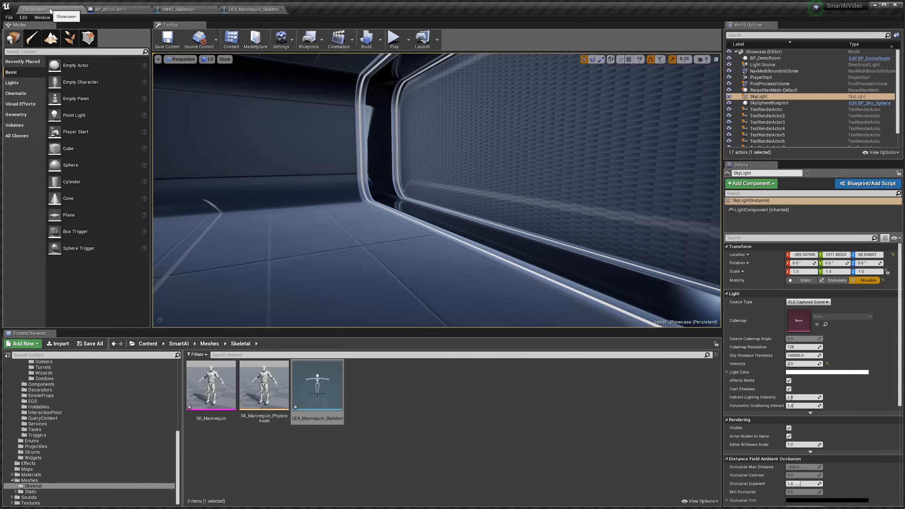
pyautogui.click(232, 469)
pyautogui.scroll(6, 73, 444)
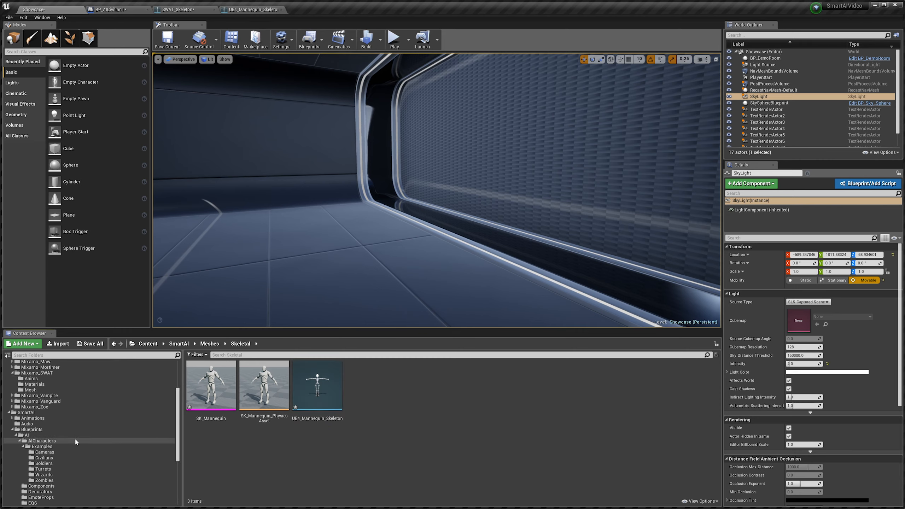
pyautogui.click(62, 412)
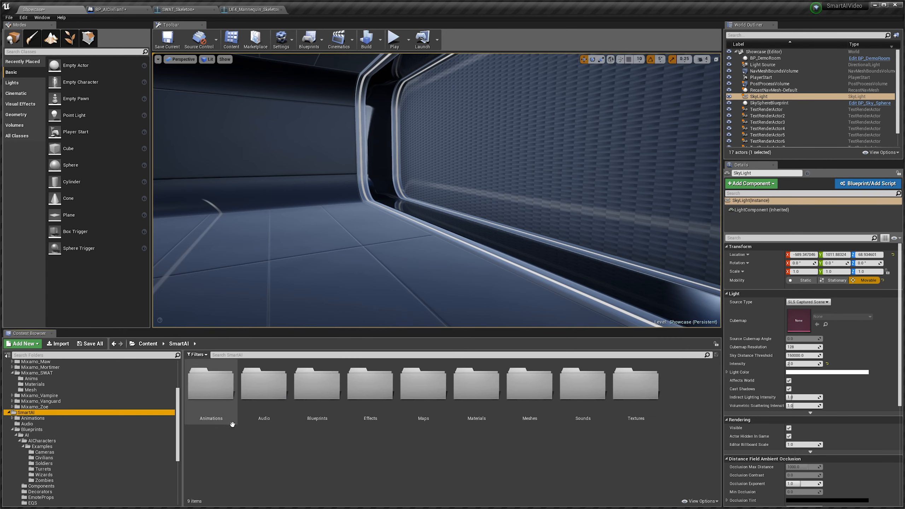
pyautogui.doubleClick(317, 386)
pyautogui.doubleClick(211, 386)
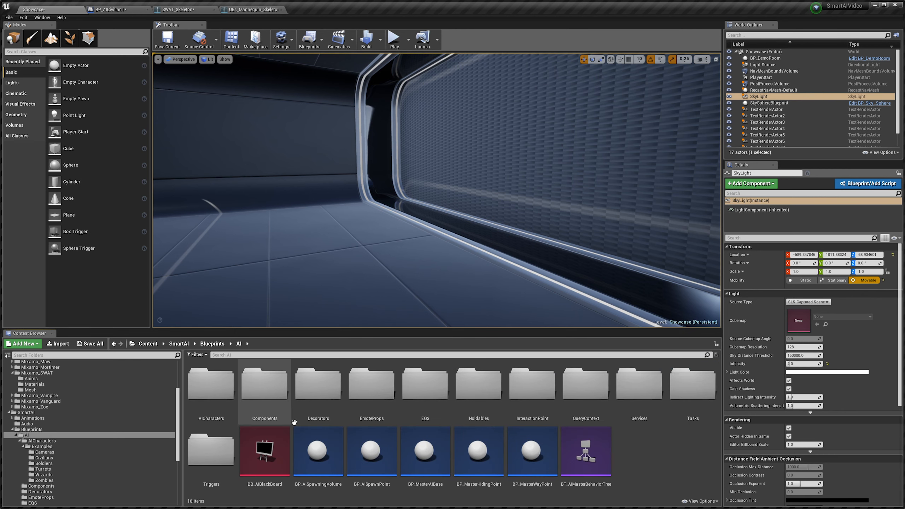
pyautogui.doubleClick(479, 386)
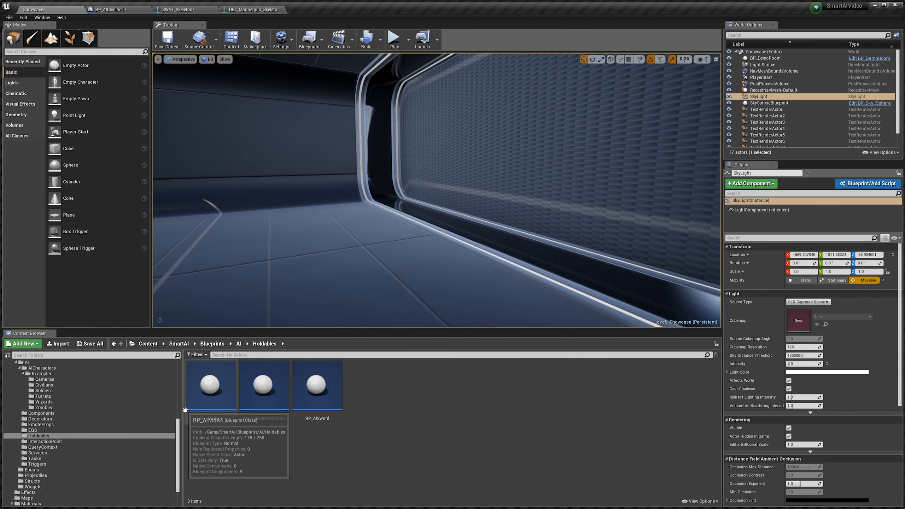
# Open the BP_AIM4A4 blueprint and examine its equip settings and the montages available for the equip animation
pyautogui.doubleClick(212, 399)
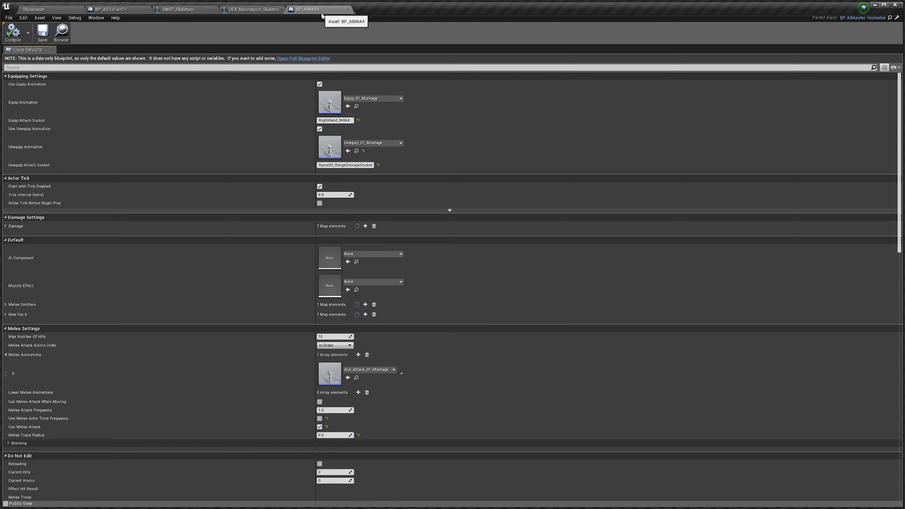
pyautogui.click(399, 98)
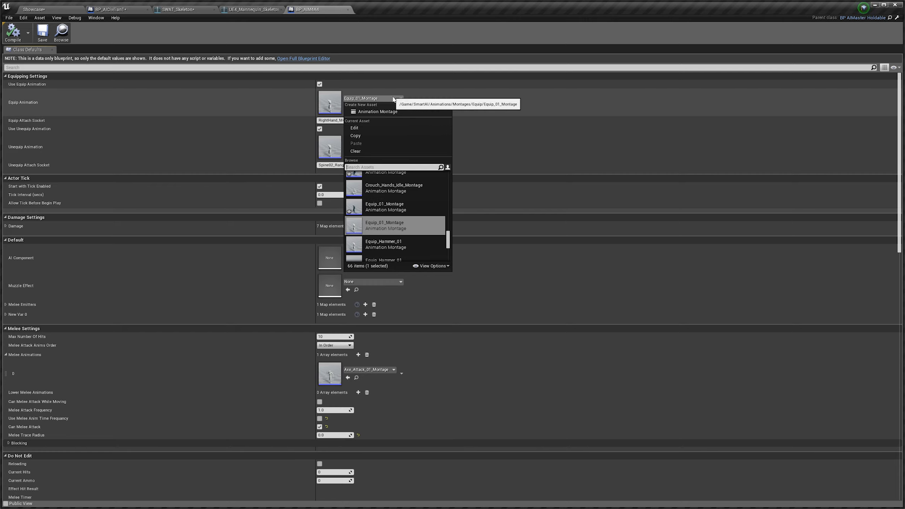
pyautogui.click(394, 98)
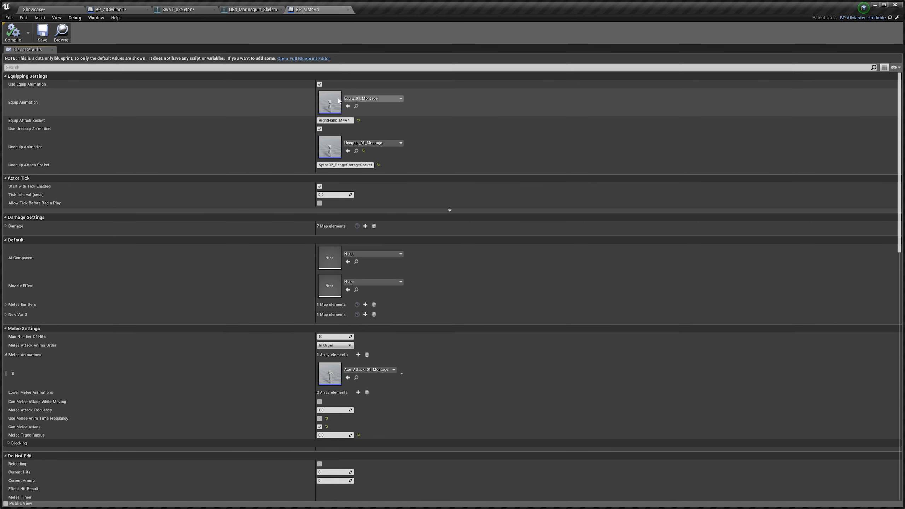
# Duplicate BP_AIM4A4 in the Holdables folder and name the copy BP_AIM4A4_Swat
pyautogui.click(64, 10)
pyautogui.rightClick(221, 378)
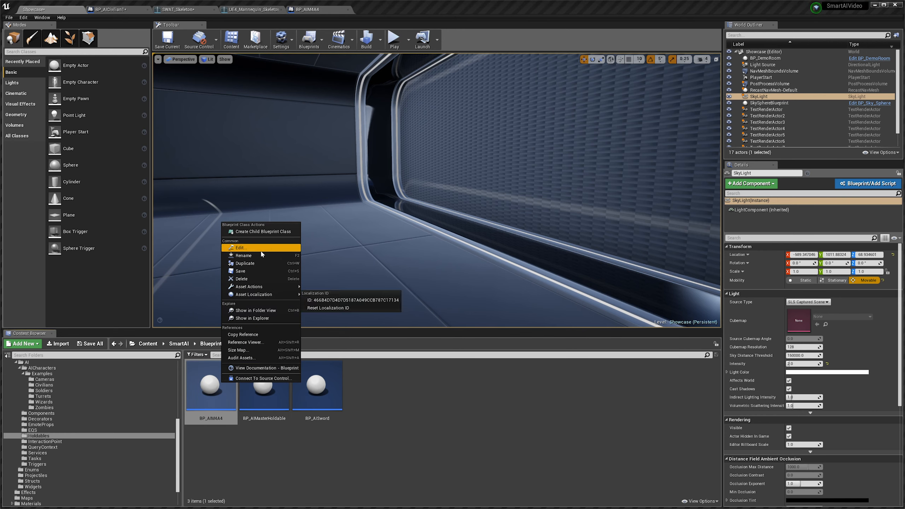
pyautogui.click(246, 251)
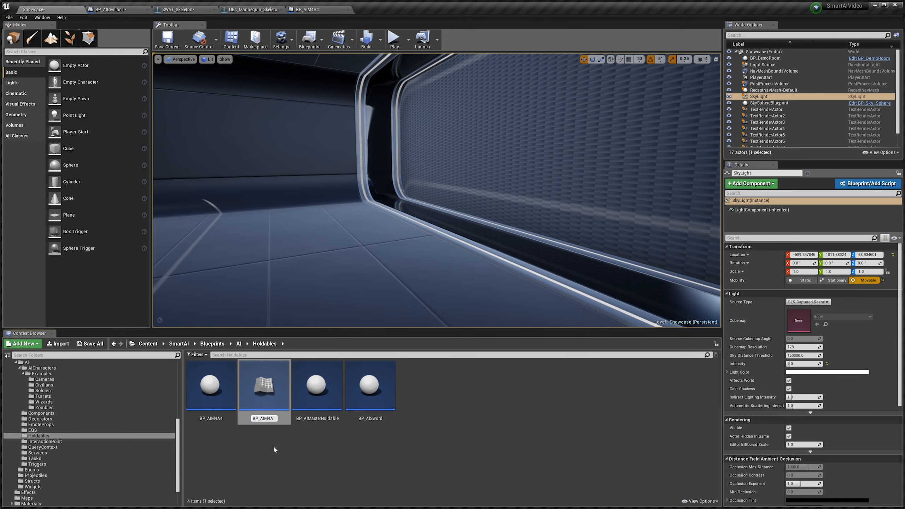
pyautogui.write('4_Swat')
pyautogui.press('Return')
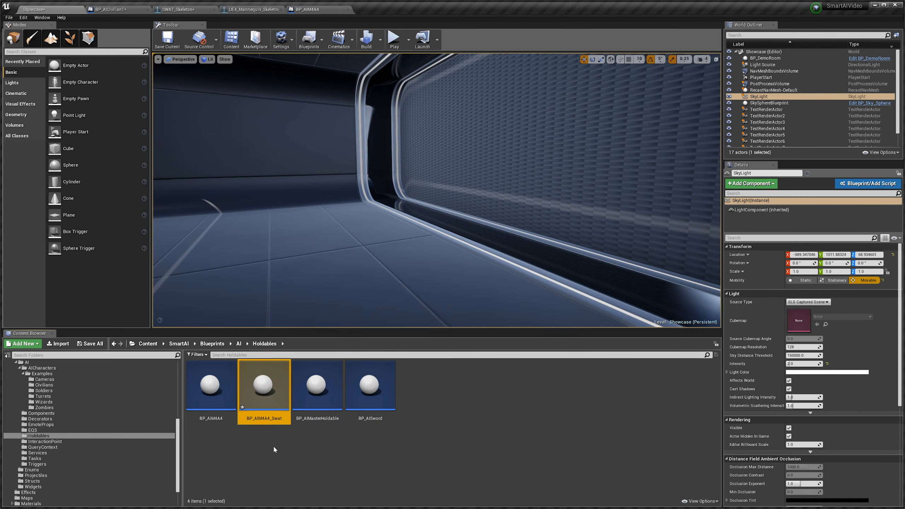
# Open BP_AIM4A4_Swat and set its equip and unequip animations to the SWAT versions of Equip_01_Montage and Unequip_01_Montage
pyautogui.doubleClick(274, 387)
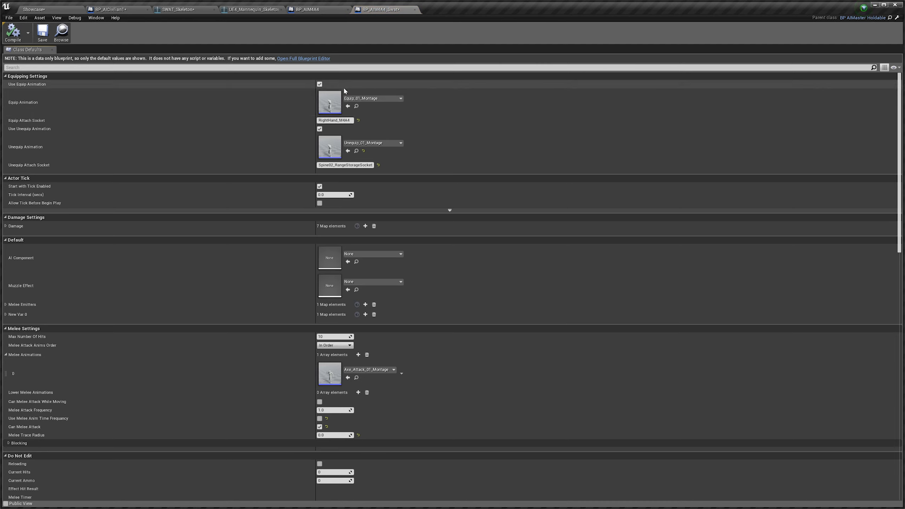
pyautogui.click(372, 98)
pyautogui.click(385, 207)
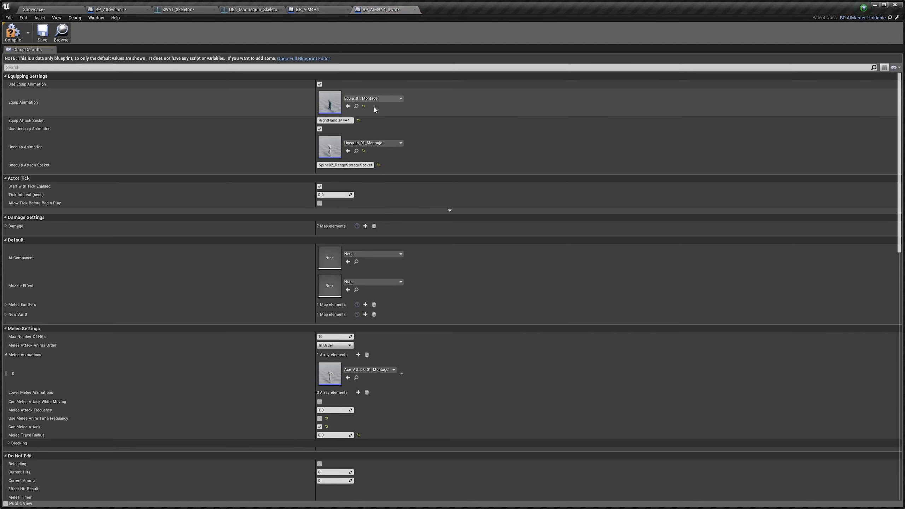
pyautogui.click(370, 142)
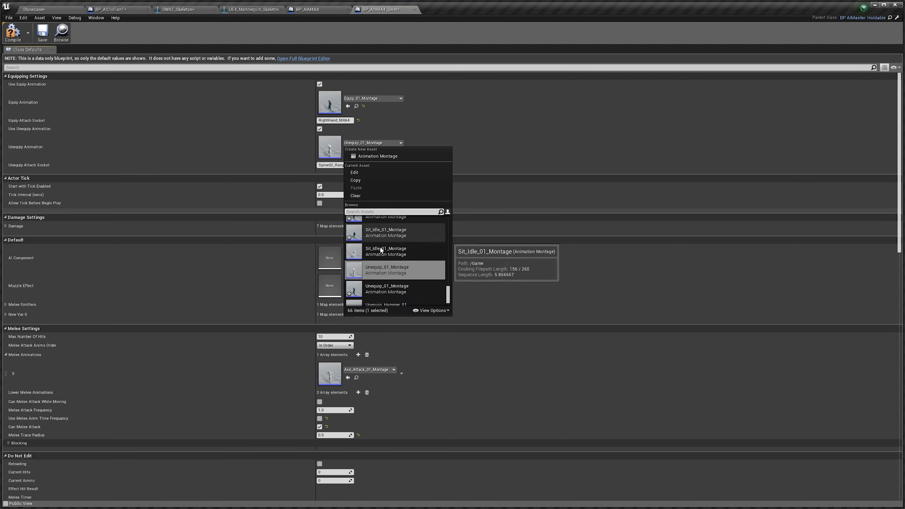
pyautogui.click(381, 289)
# Filter the class defaults by "animation" and review the weapon's Default Anims and Flee Anims sets
pyautogui.scroll(-3, 321, 342)
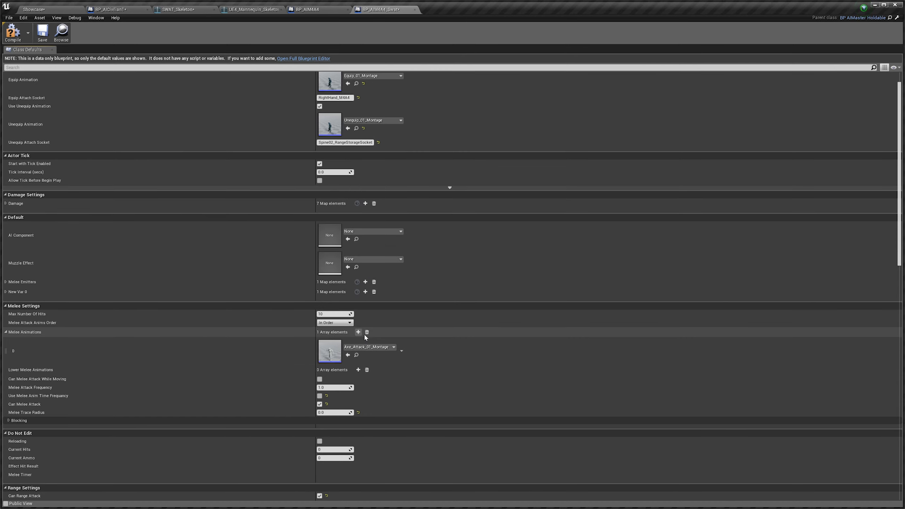
pyautogui.scroll(-2, 71, 381)
pyautogui.scroll(3, 103, 362)
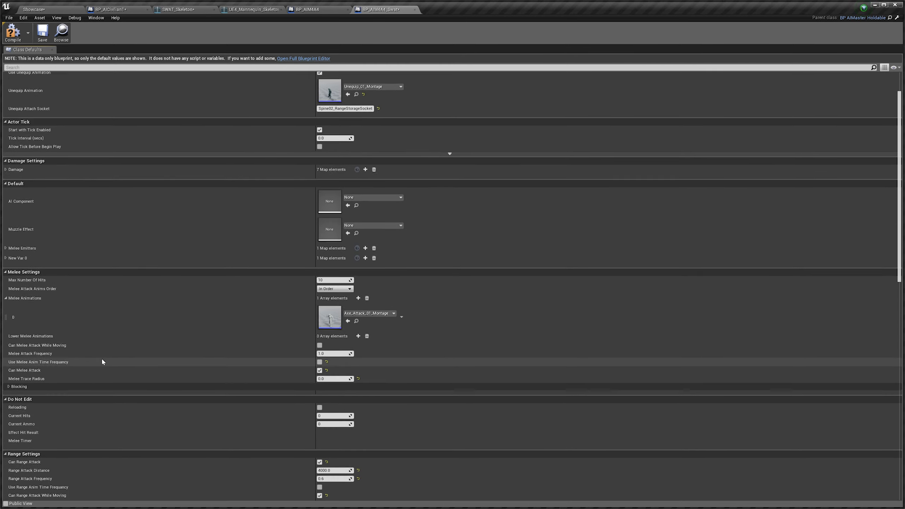
pyautogui.write('animation')
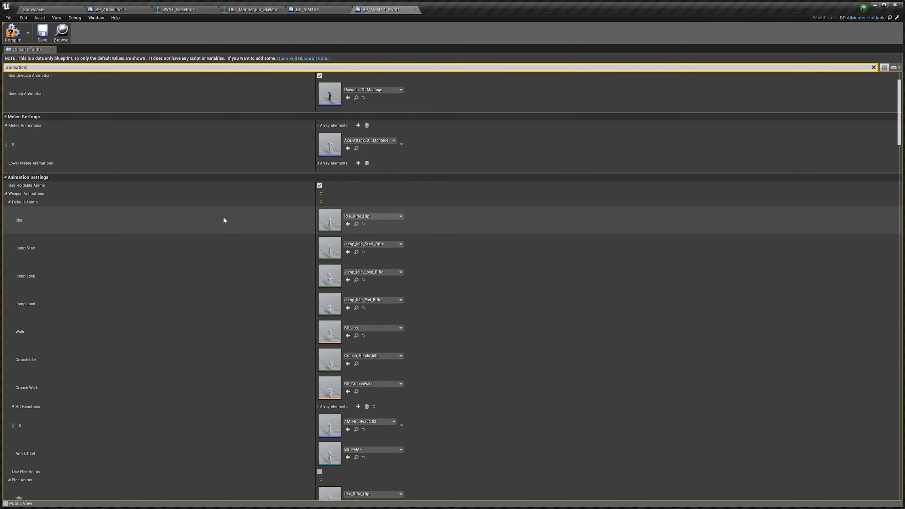
pyautogui.scroll(-3, 210, 278)
pyautogui.scroll(-1, 79, 329)
pyautogui.scroll(-2, 79, 356)
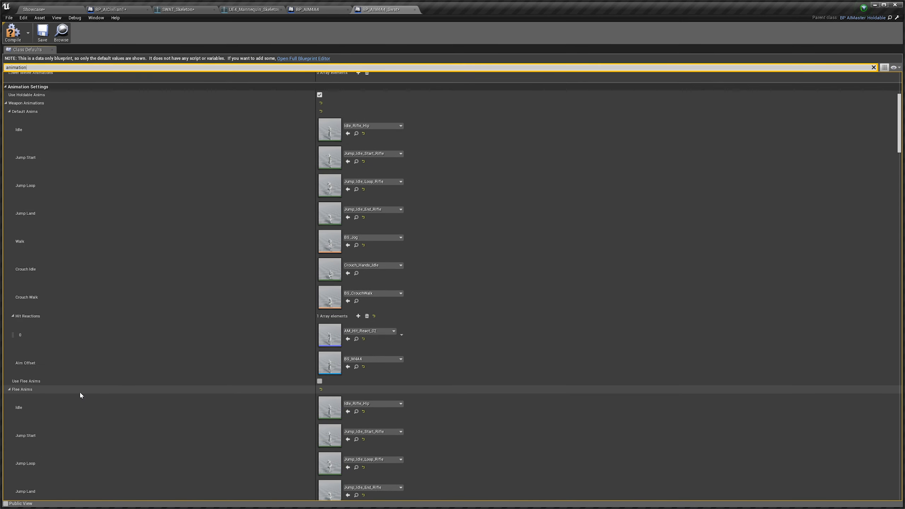
pyautogui.scroll(-2, 77, 367)
pyautogui.scroll(-3, 76, 438)
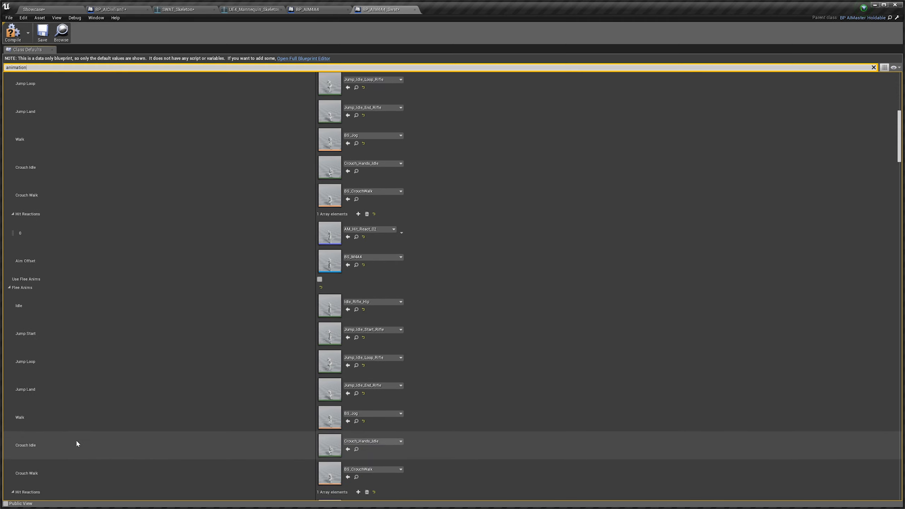
pyautogui.scroll(7, 80, 226)
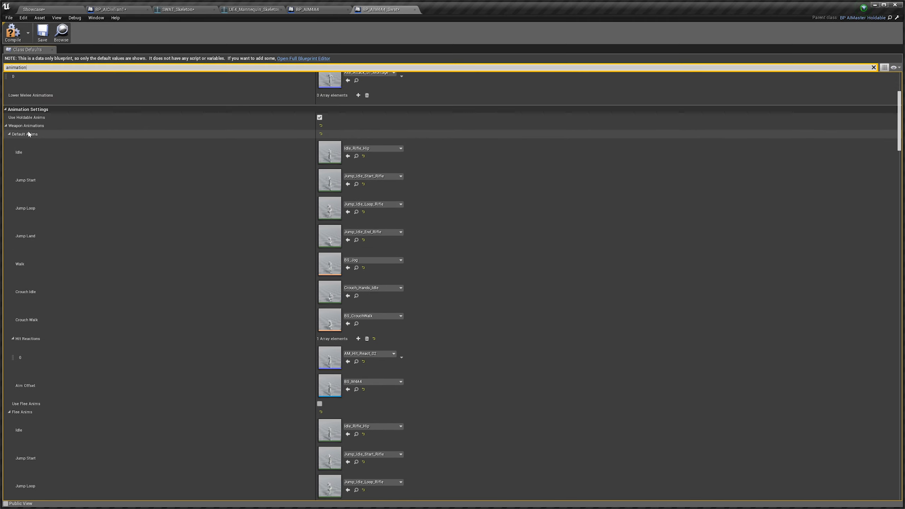
# In Default Anims, assign the SWAT versions of Idle_Rifle_Hip, Jump_Idle_Start_Rifle, Jump_Idle_Loop_Rifle and Jump_Idle_End_Rifle to Idle, Jump Start, Jump Loop and Jump Land
pyautogui.click(370, 148)
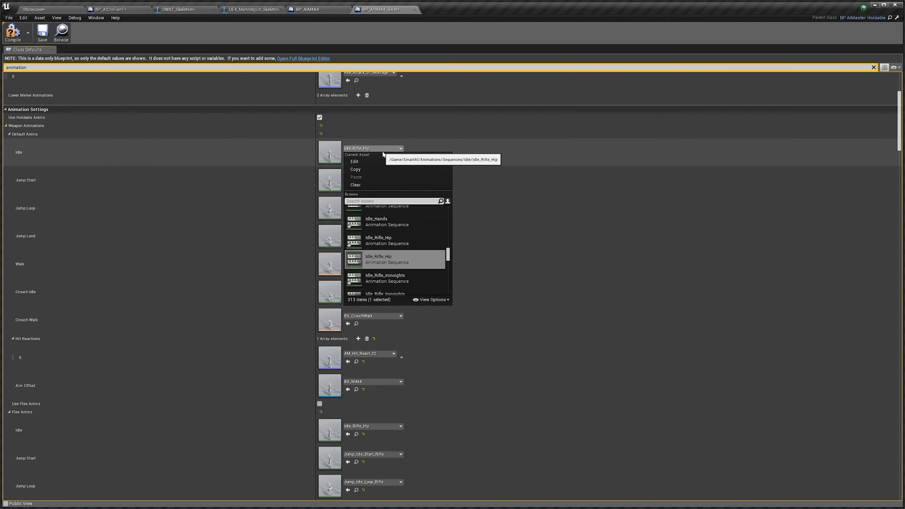
pyautogui.click(390, 241)
pyautogui.click(372, 176)
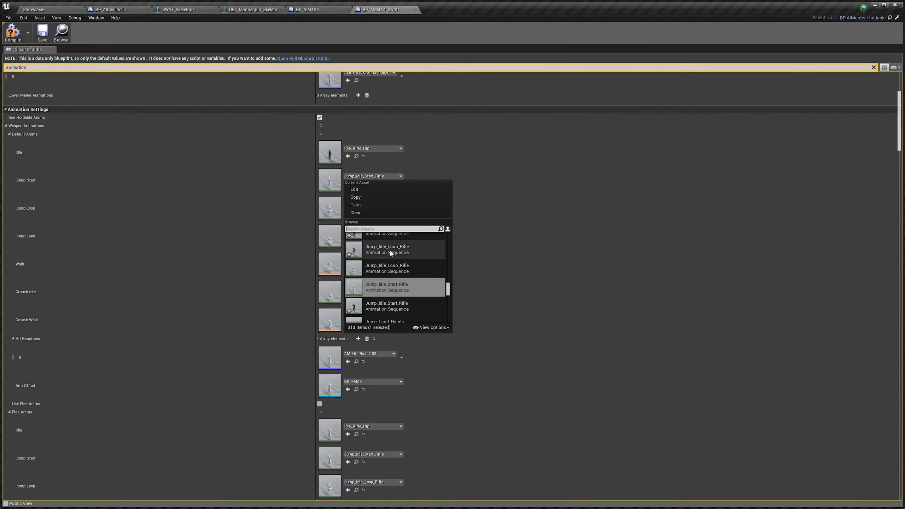
pyautogui.click(389, 306)
pyautogui.click(384, 204)
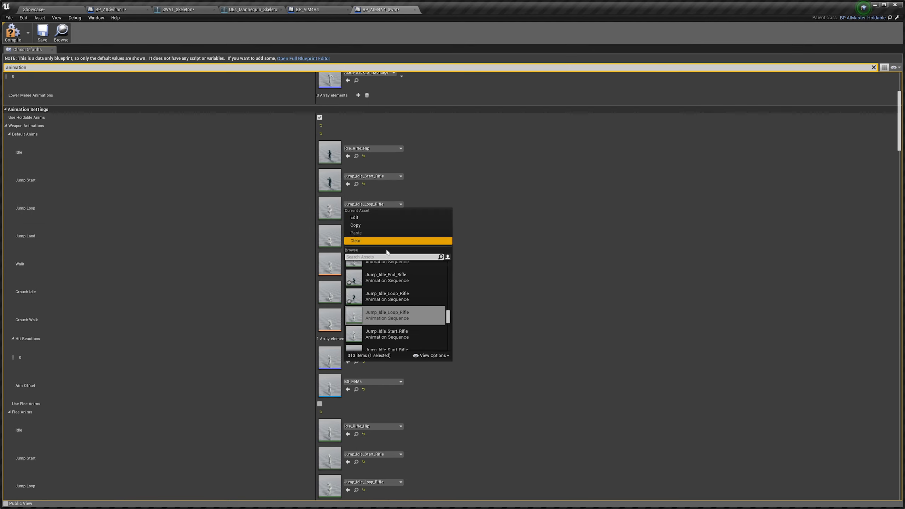
pyautogui.click(396, 301)
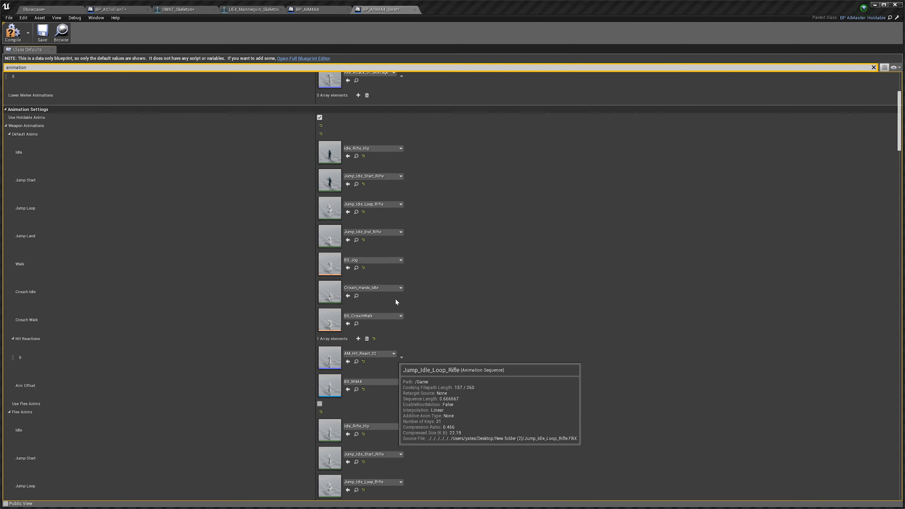
pyautogui.click(372, 232)
pyautogui.moveTo(401, 330)
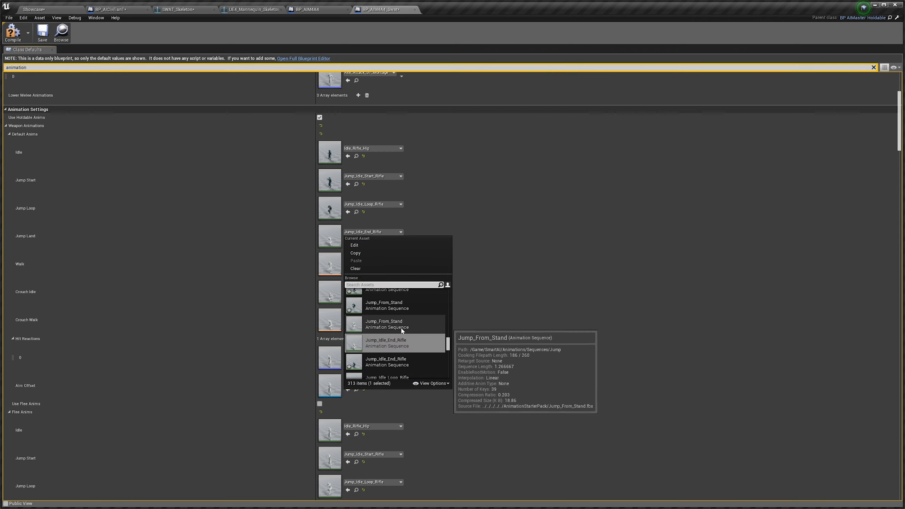
pyautogui.click(400, 363)
# In Default Anims, set Walk, Crouch Idle and Crouch Walk to the SWAT versions of BS_Jog, Crouch_Hands_Idle and BS_CrouchWalk
pyautogui.click(373, 261)
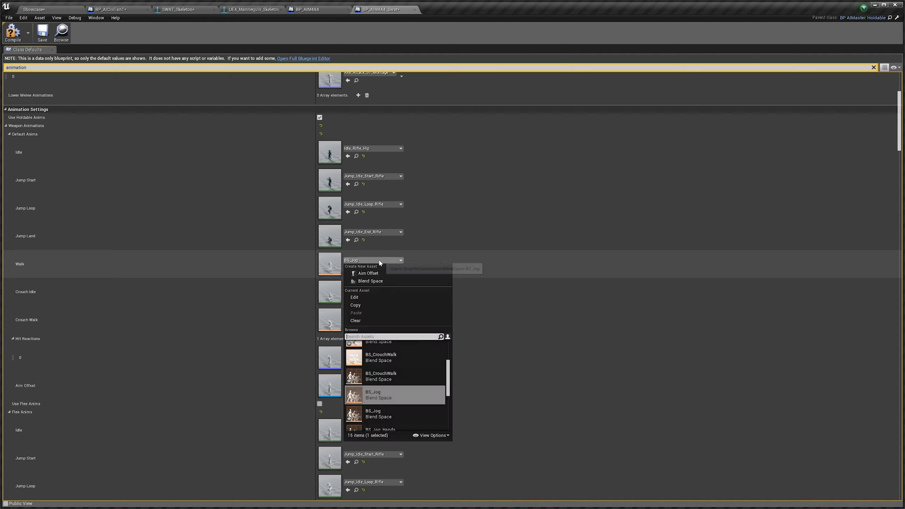
pyautogui.click(385, 415)
pyautogui.click(370, 288)
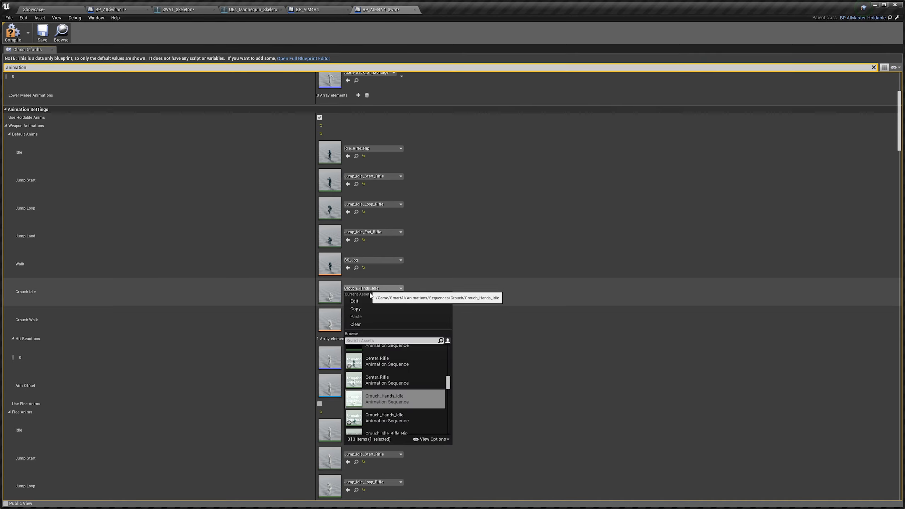
pyautogui.click(388, 419)
pyautogui.click(372, 316)
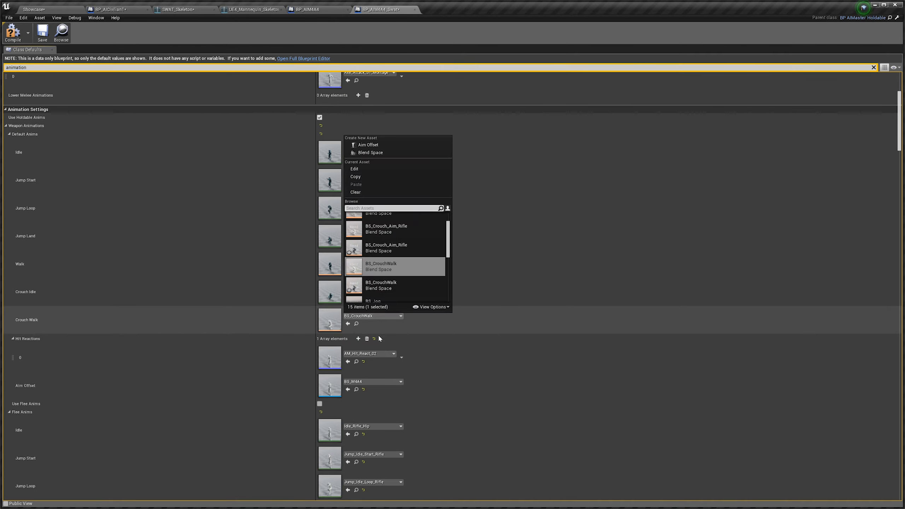
pyautogui.click(390, 284)
# Set the Default Anims hit reaction to the SWAT AM_Hit_React_02 and the aim offset to the SWAT BS_M4A4
pyautogui.click(374, 354)
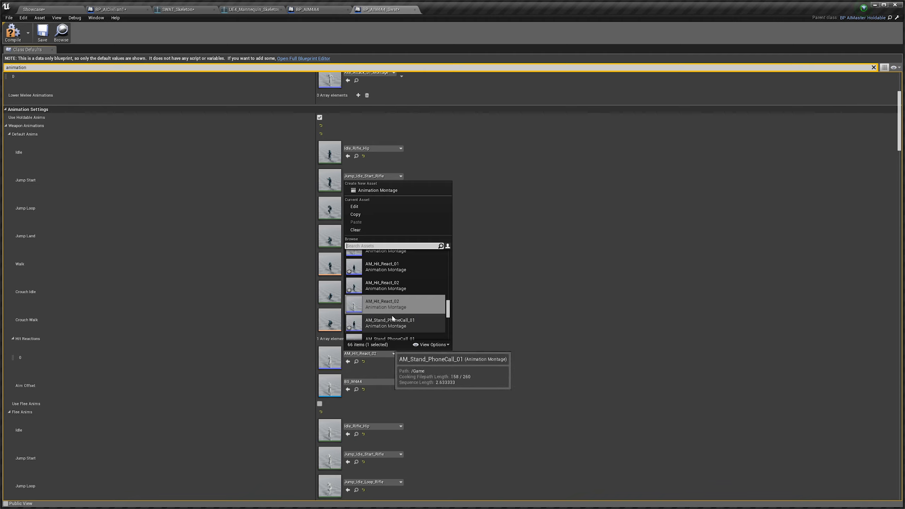
pyautogui.click(395, 290)
pyautogui.click(379, 383)
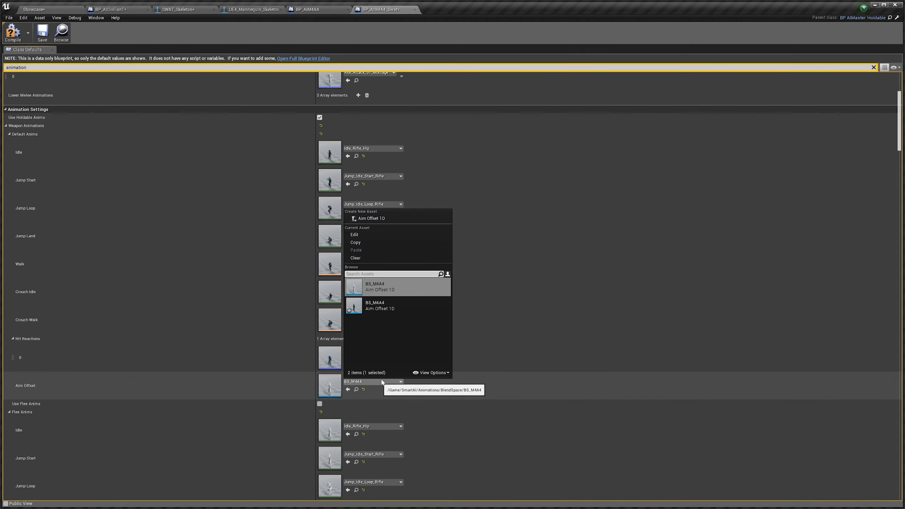
pyautogui.click(385, 311)
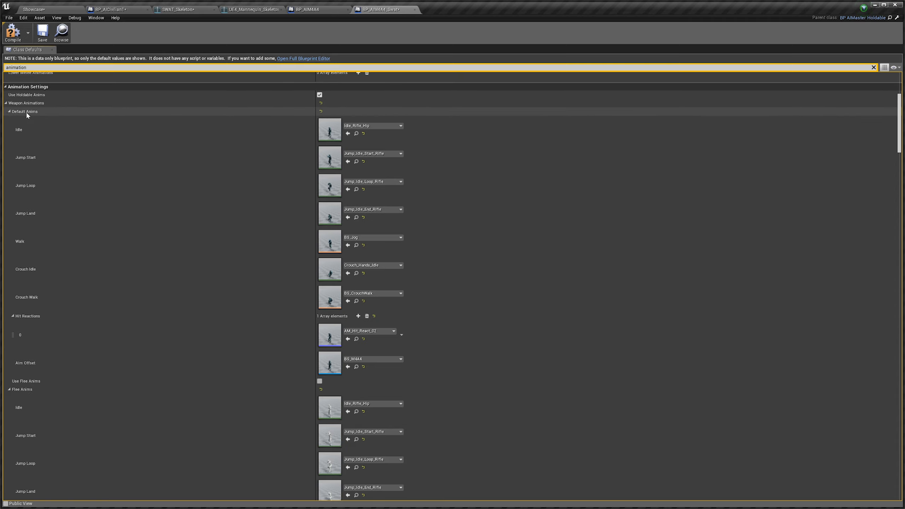
# Copy the Default Anims set, paste it into Flee Anims, and collapse both sets
pyautogui.rightClick(27, 113)
pyautogui.click(45, 139)
pyautogui.click(10, 111)
pyautogui.rightClick(31, 129)
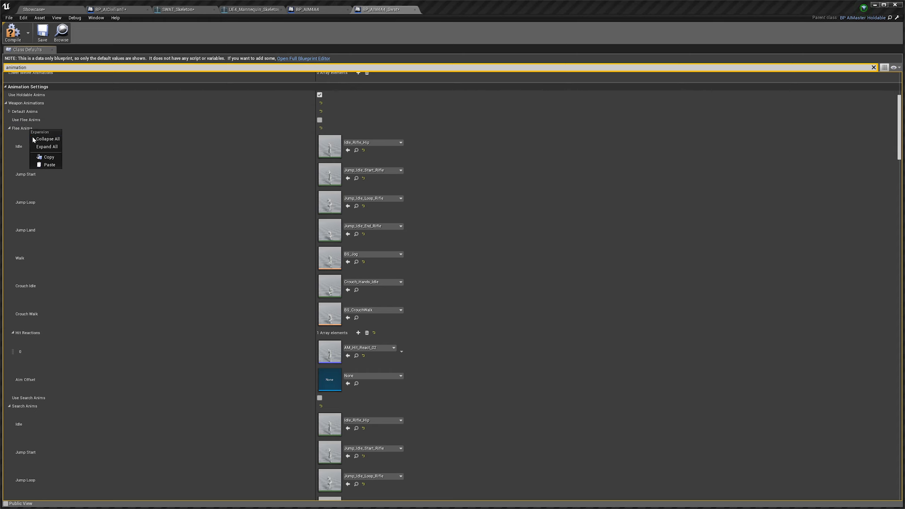
pyautogui.click(46, 165)
pyautogui.click(9, 128)
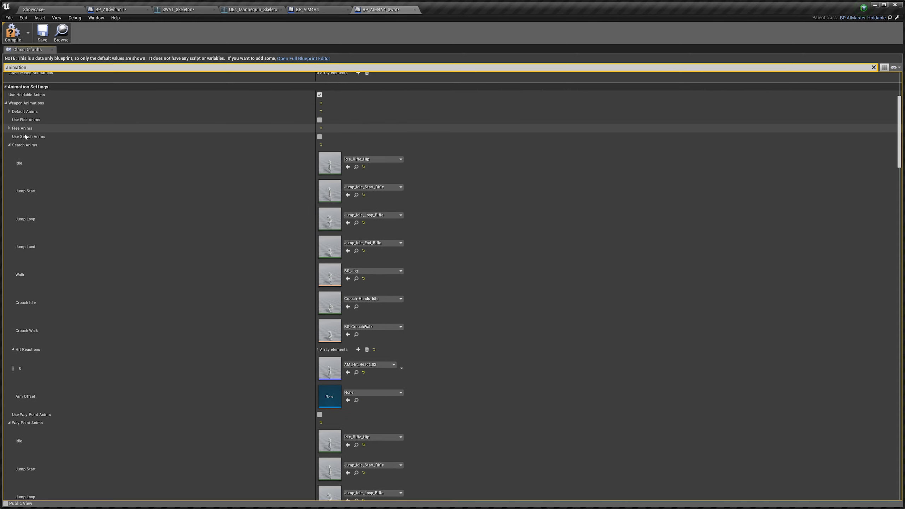
# Paste the copied Default Anims set into Way Point Anims and AI Interaction Anims, and collapse both sets along with Search Anims
pyautogui.click(9, 144)
pyautogui.rightClick(29, 162)
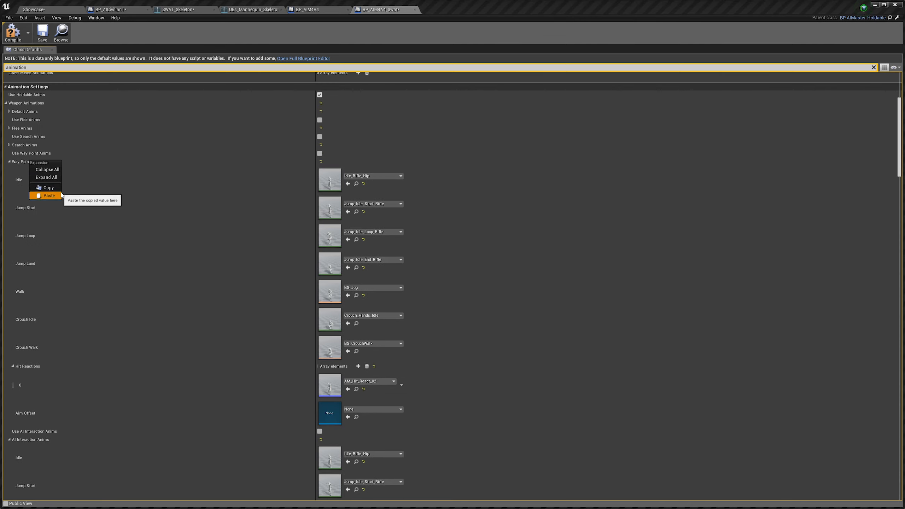
pyautogui.click(9, 161)
pyautogui.click(9, 161)
pyautogui.rightClick(26, 178)
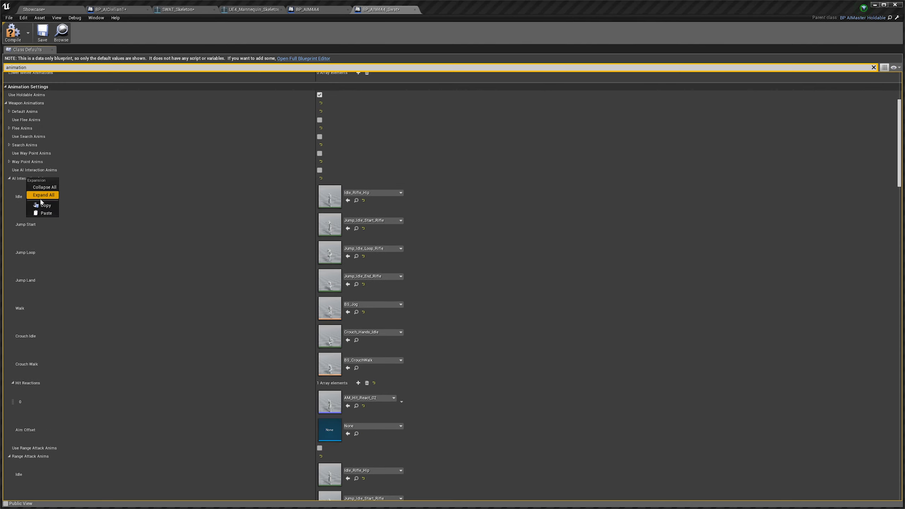
pyautogui.click(35, 201)
pyautogui.click(9, 178)
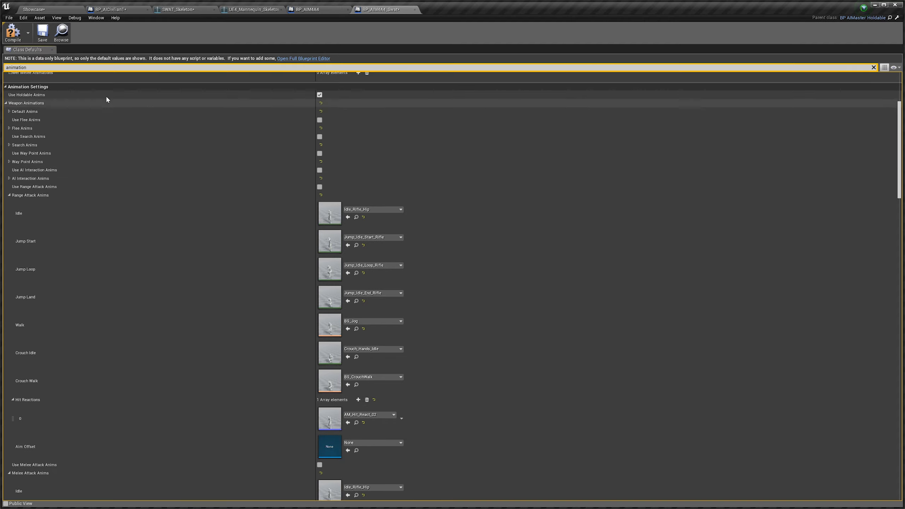
# Look through the remaining weapon animation sets in the SWAT M4A4 holdable, from Range Attack Anims to the combat stance sets
pyautogui.scroll(-3, 440, 302)
pyautogui.scroll(-5, 441, 321)
pyautogui.moveTo(899, 191); pyautogui.dragTo(901, 458)
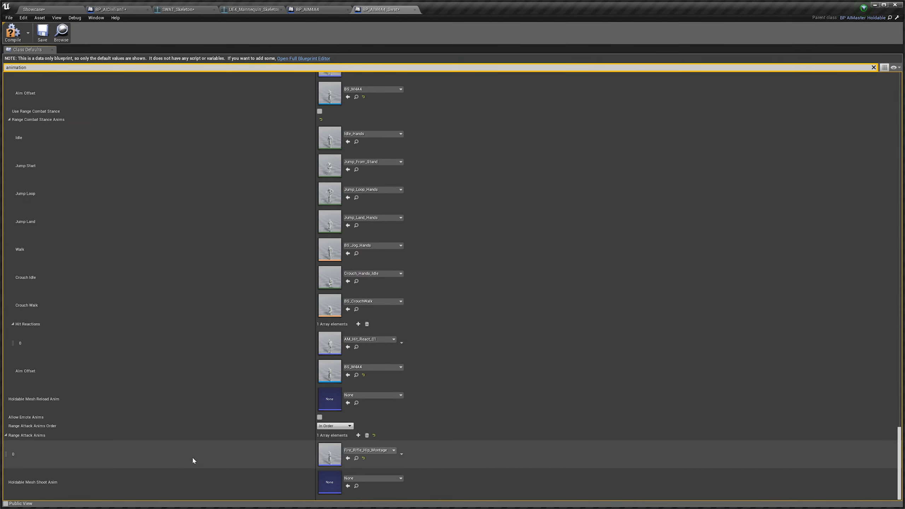
pyautogui.scroll(20, 440, 434)
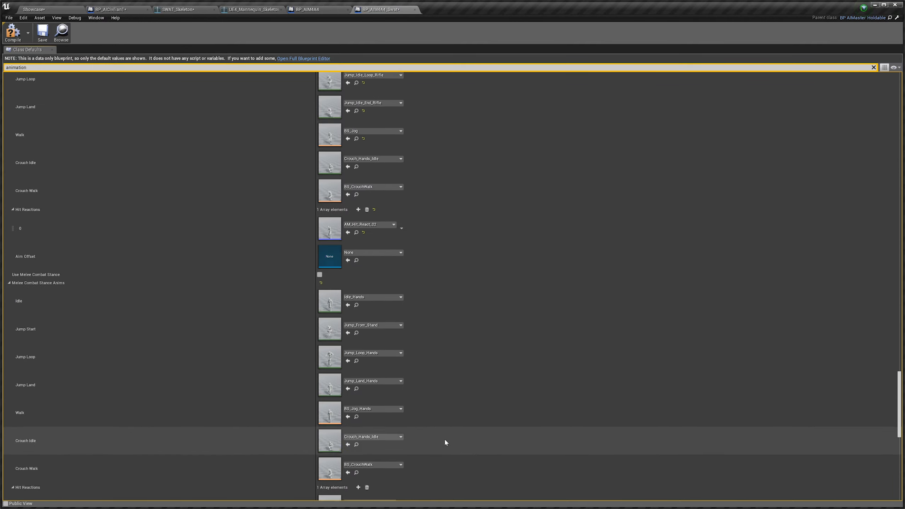
pyautogui.scroll(4, 395, 307)
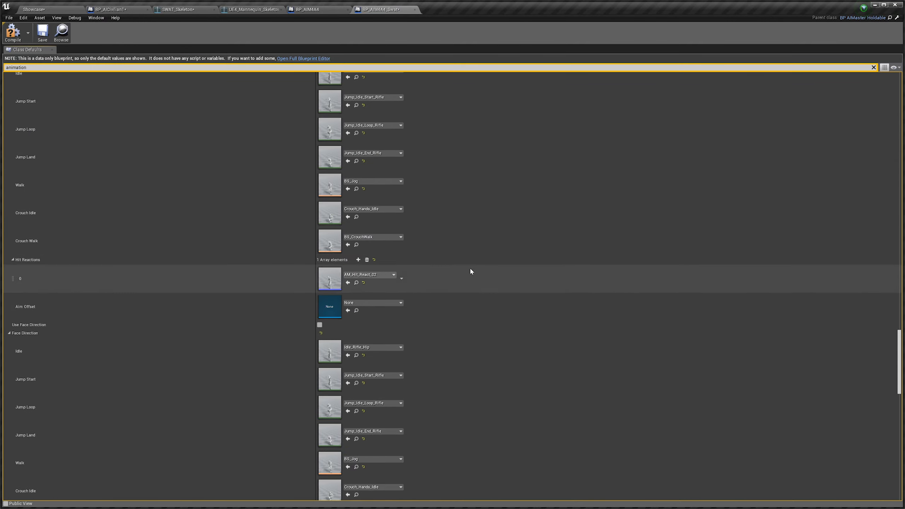
pyautogui.scroll(10, 464, 261)
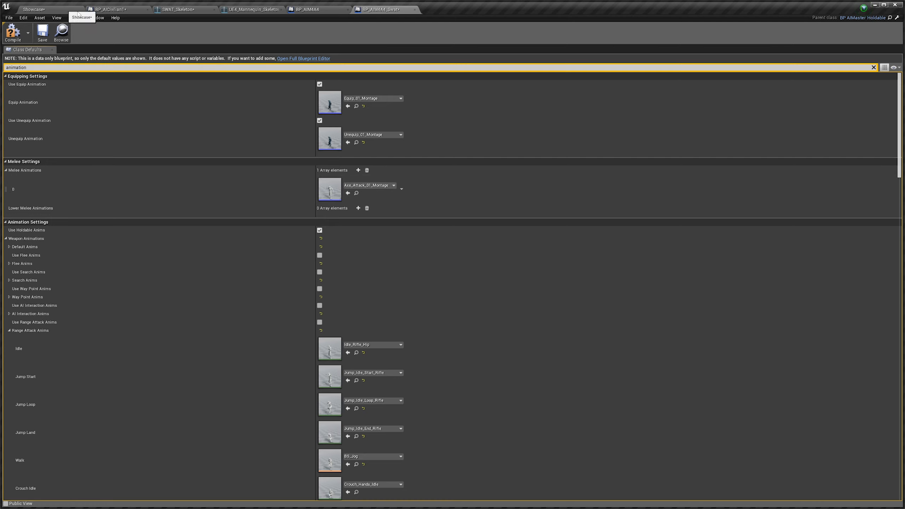
# In the BP_AICivilian1 blueprint, set the AI component's Start Range Weapon to BP_AIM4A4_Swat and compile
pyautogui.click(125, 14)
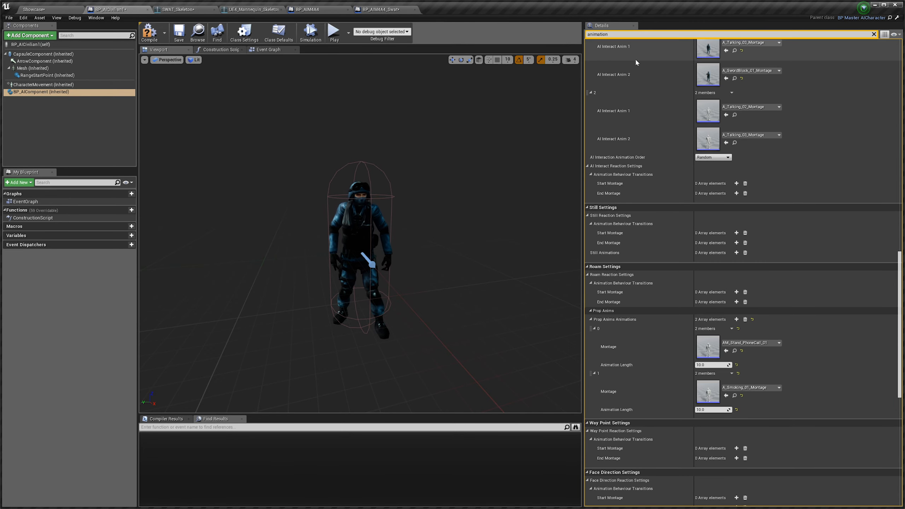
pyautogui.scroll(3, 660, 120)
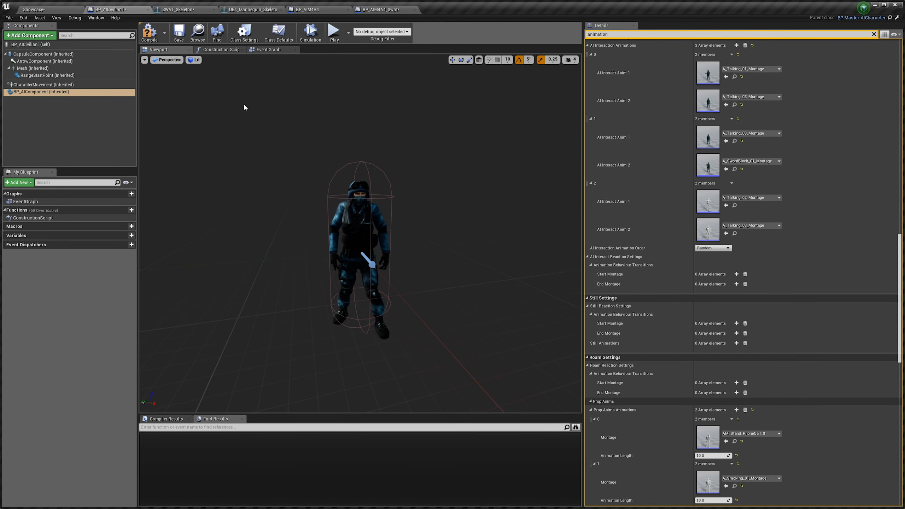
pyautogui.scroll(2, 331, 253)
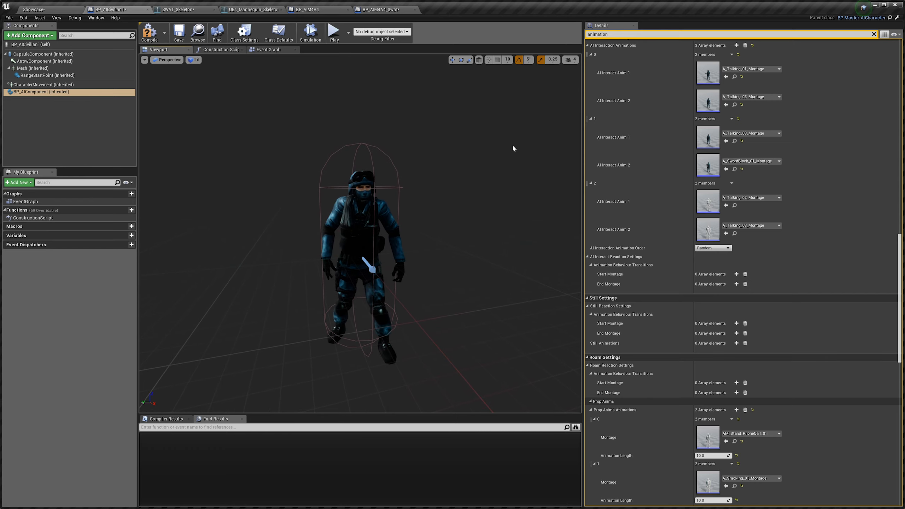
pyautogui.click(641, 35)
pyautogui.write('starting')
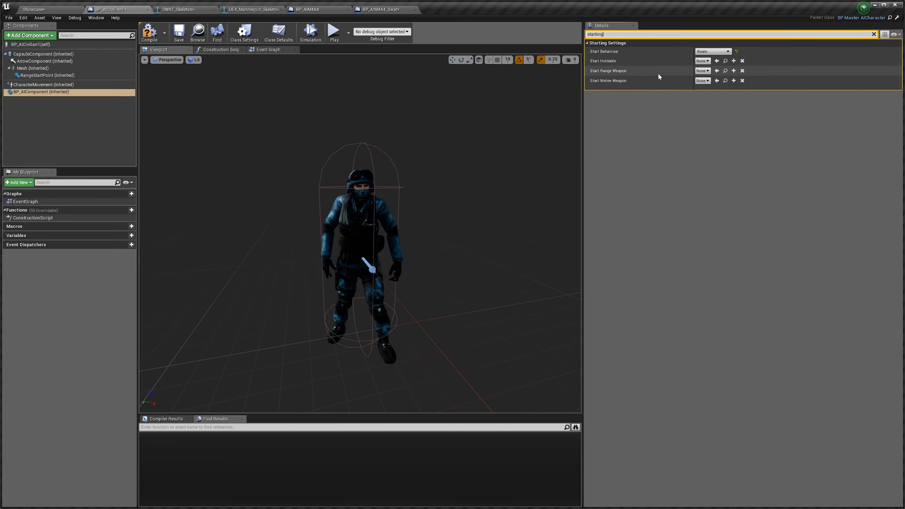
pyautogui.click(702, 71)
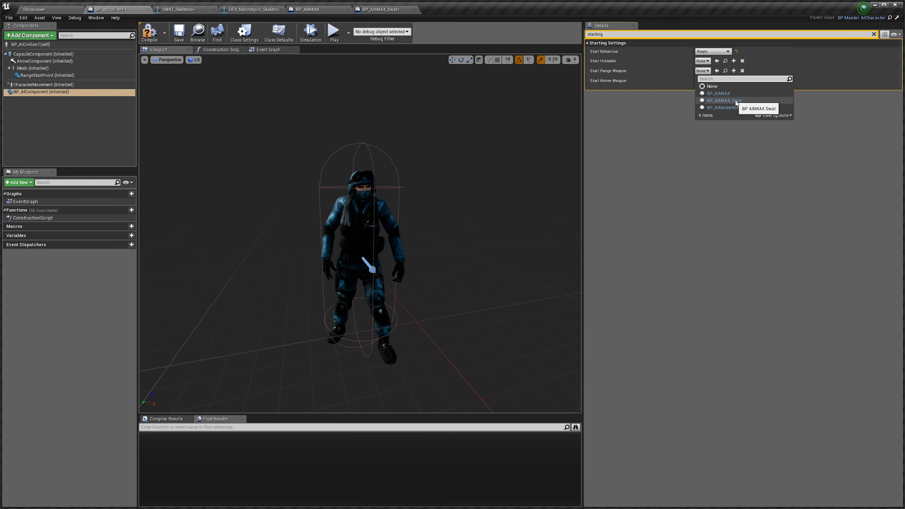
pyautogui.click(723, 100)
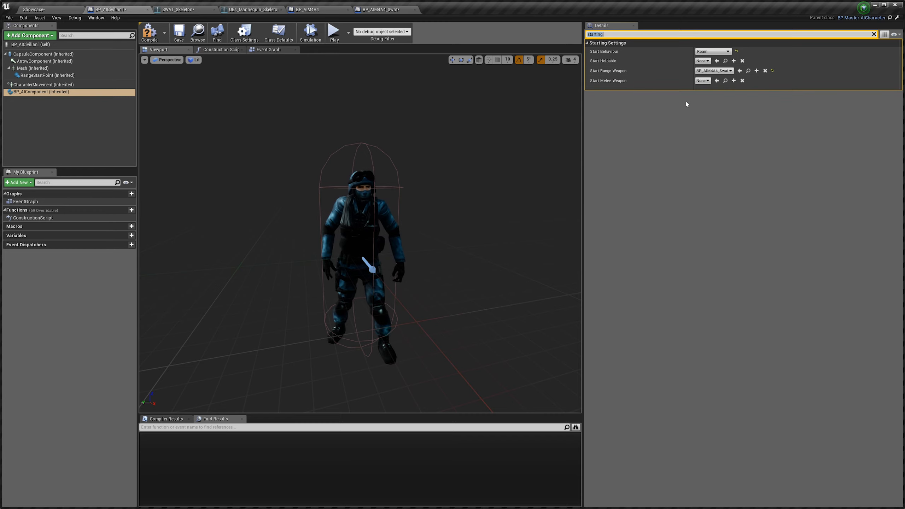
pyautogui.press('s')
pyautogui.moveTo(380, 142); pyautogui.dragTo(388, 138, button='right')
pyautogui.press('w')
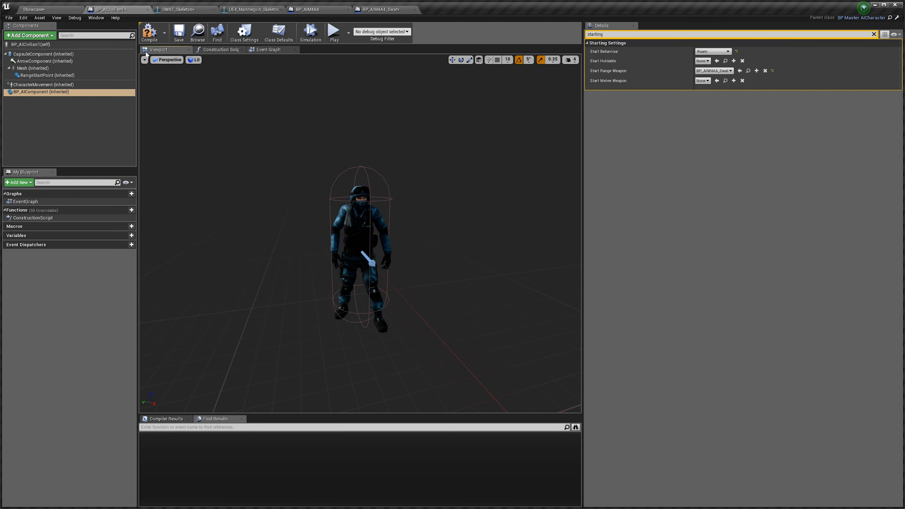
pyautogui.click(148, 33)
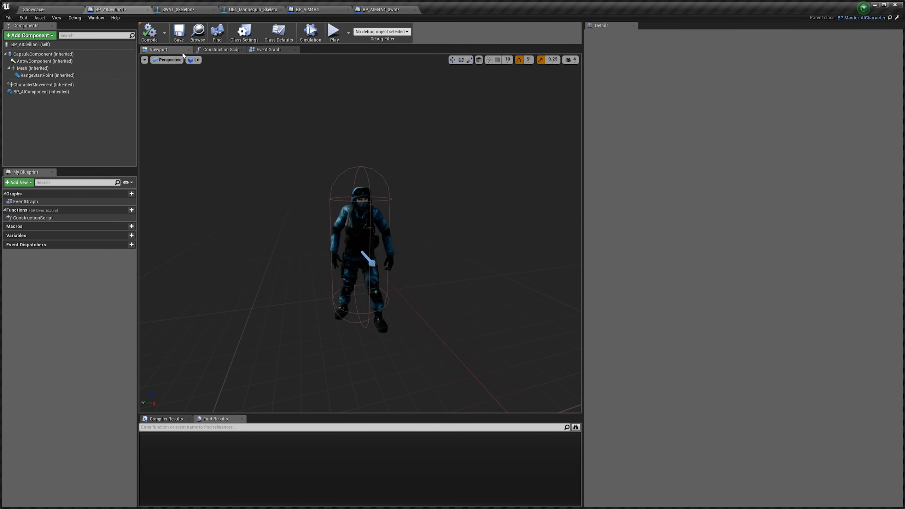
# Return to the Showcase level and open the BP_AIFunctions library from the SmartAI Blueprints folder
pyautogui.click(34, 9)
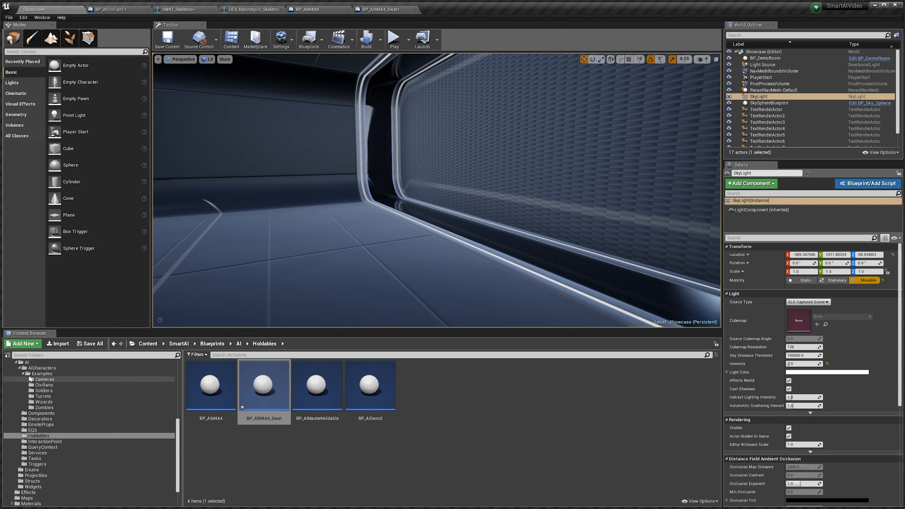
pyautogui.scroll(2, 47, 371)
pyautogui.click(47, 369)
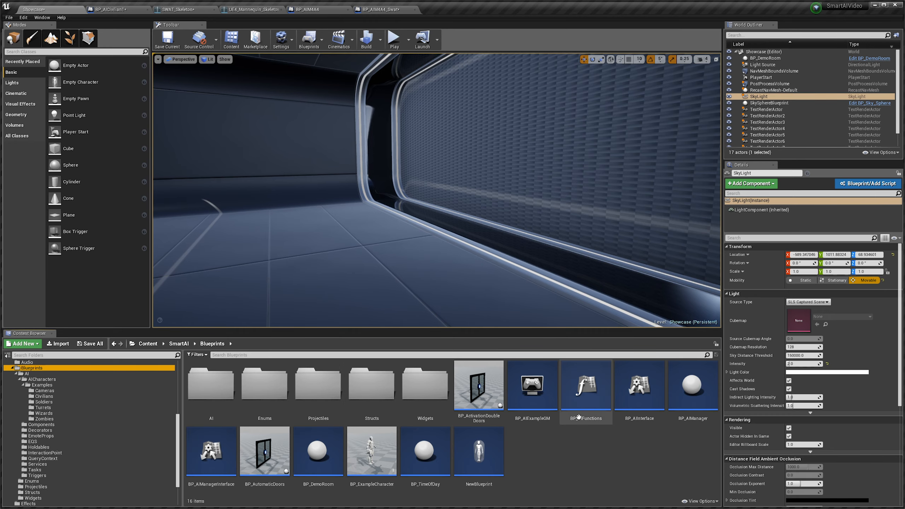
pyautogui.doubleClick(586, 389)
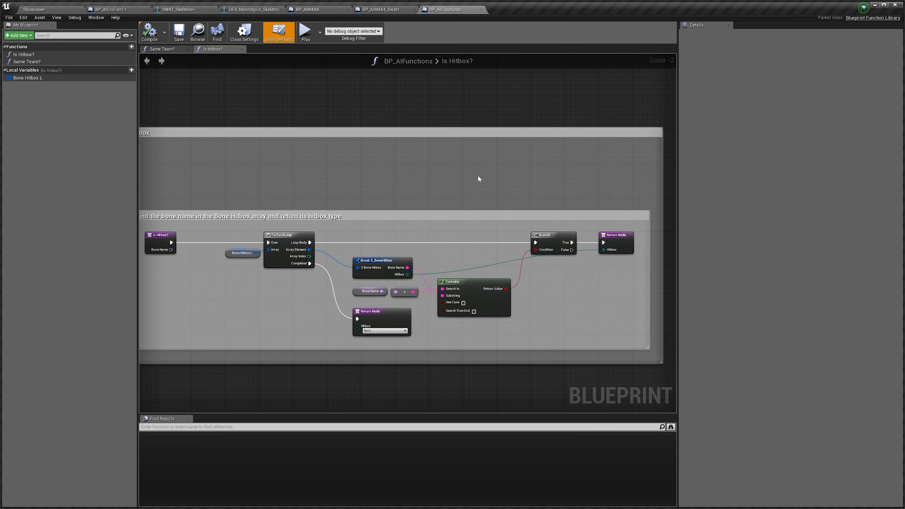
# Inspect the bone names and hitbox types in entries 0, 1 and 2 of the Bone Hitbox L variable's default values
pyautogui.click(247, 253)
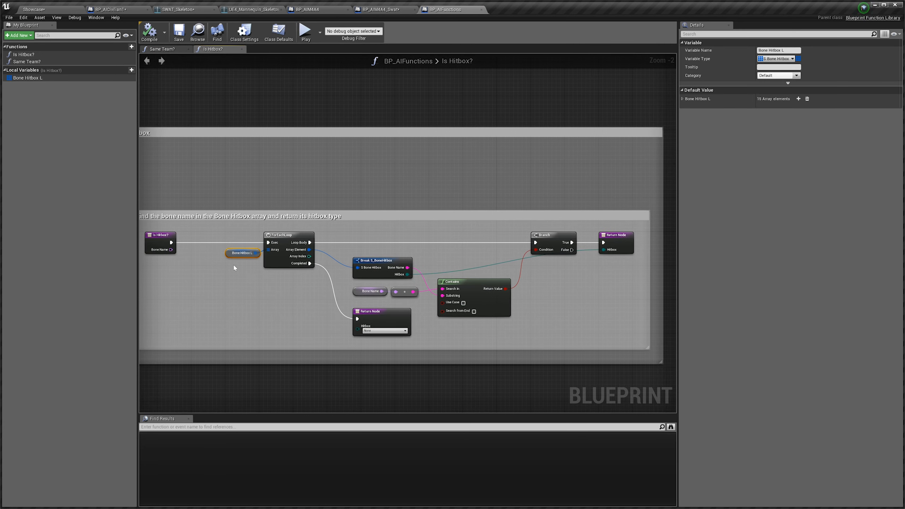
pyautogui.click(682, 99)
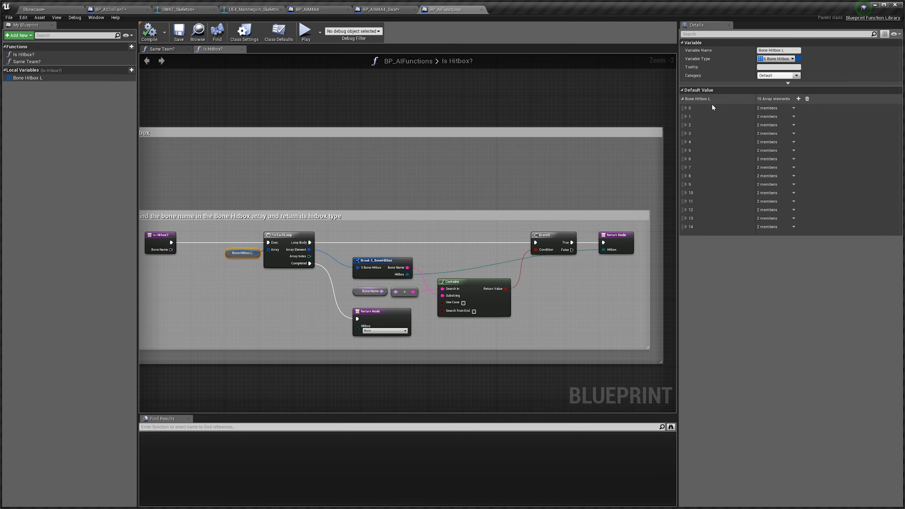
pyautogui.click(686, 108)
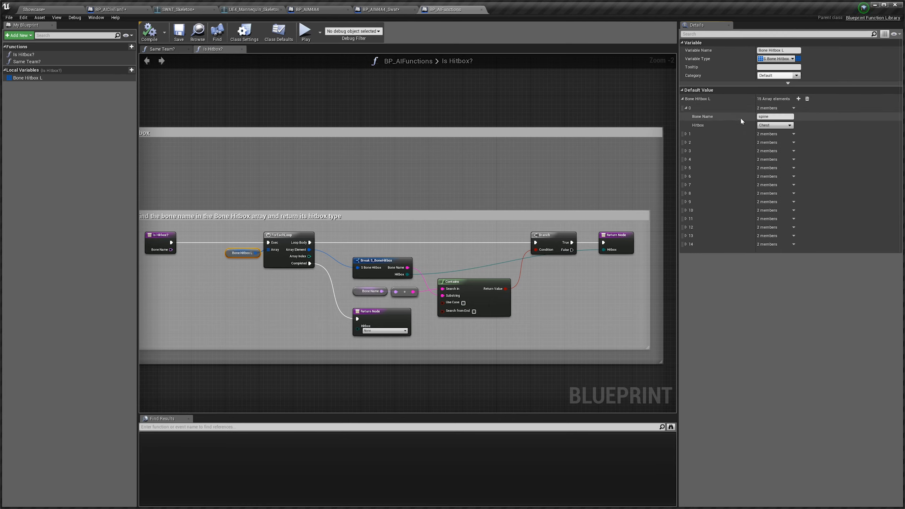
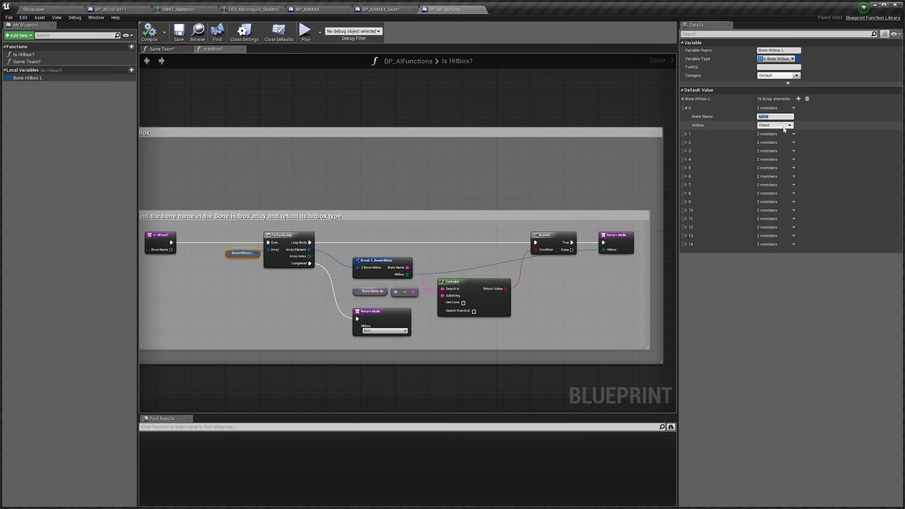
pyautogui.click(687, 135)
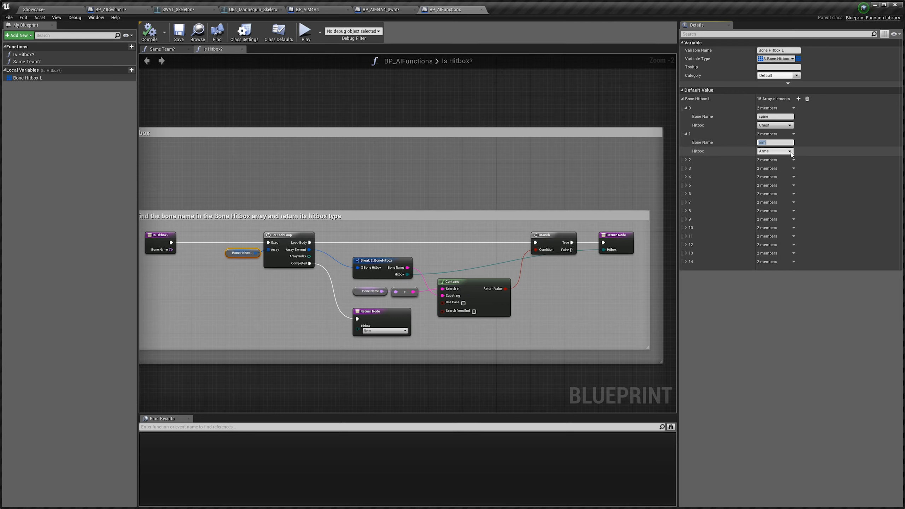
pyautogui.click(685, 160)
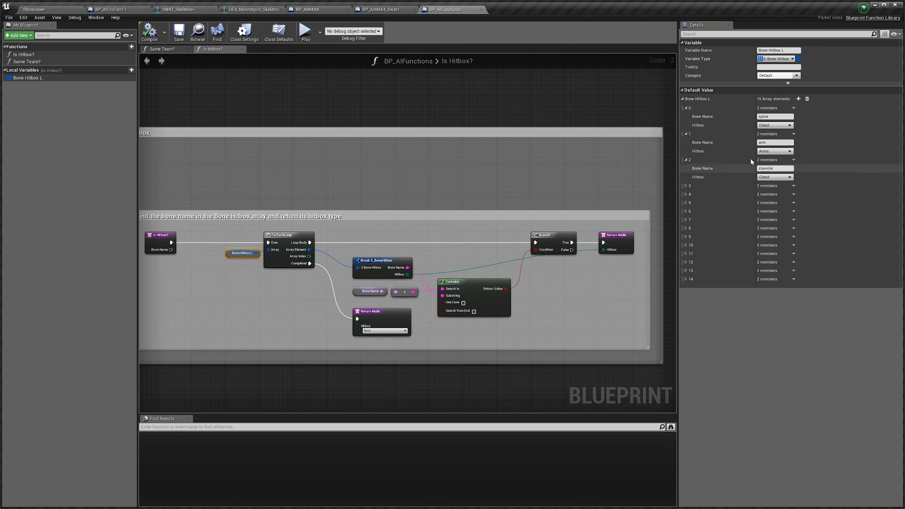
# Add a new element to the Bone Hitbox L default array and expand its Bone Name and Hitbox fields
pyautogui.click(798, 99)
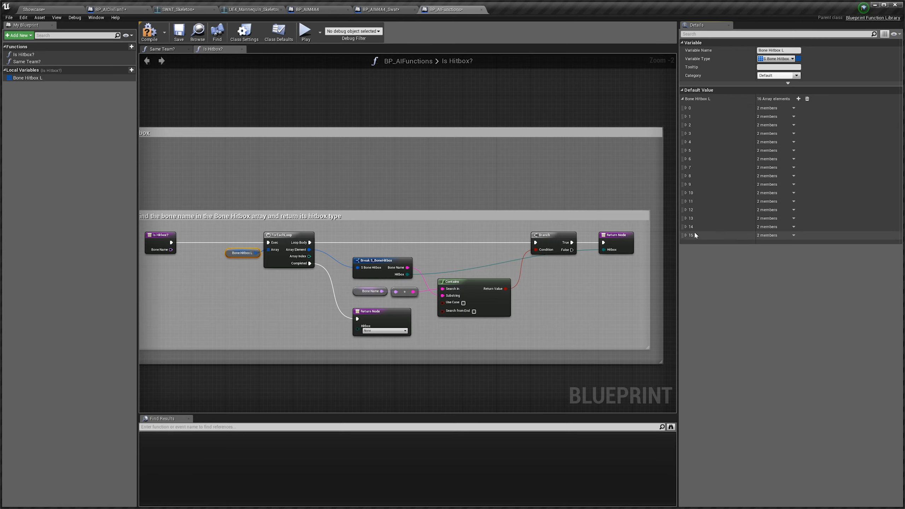
pyautogui.click(685, 235)
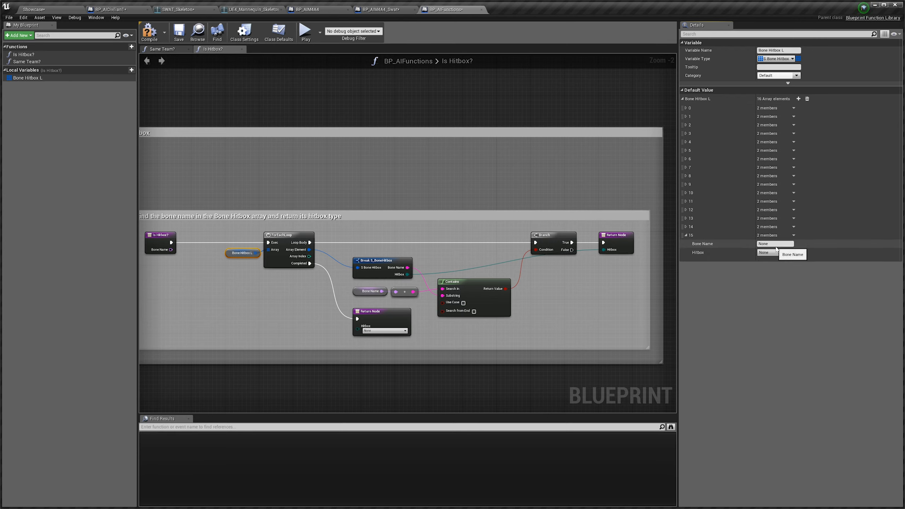